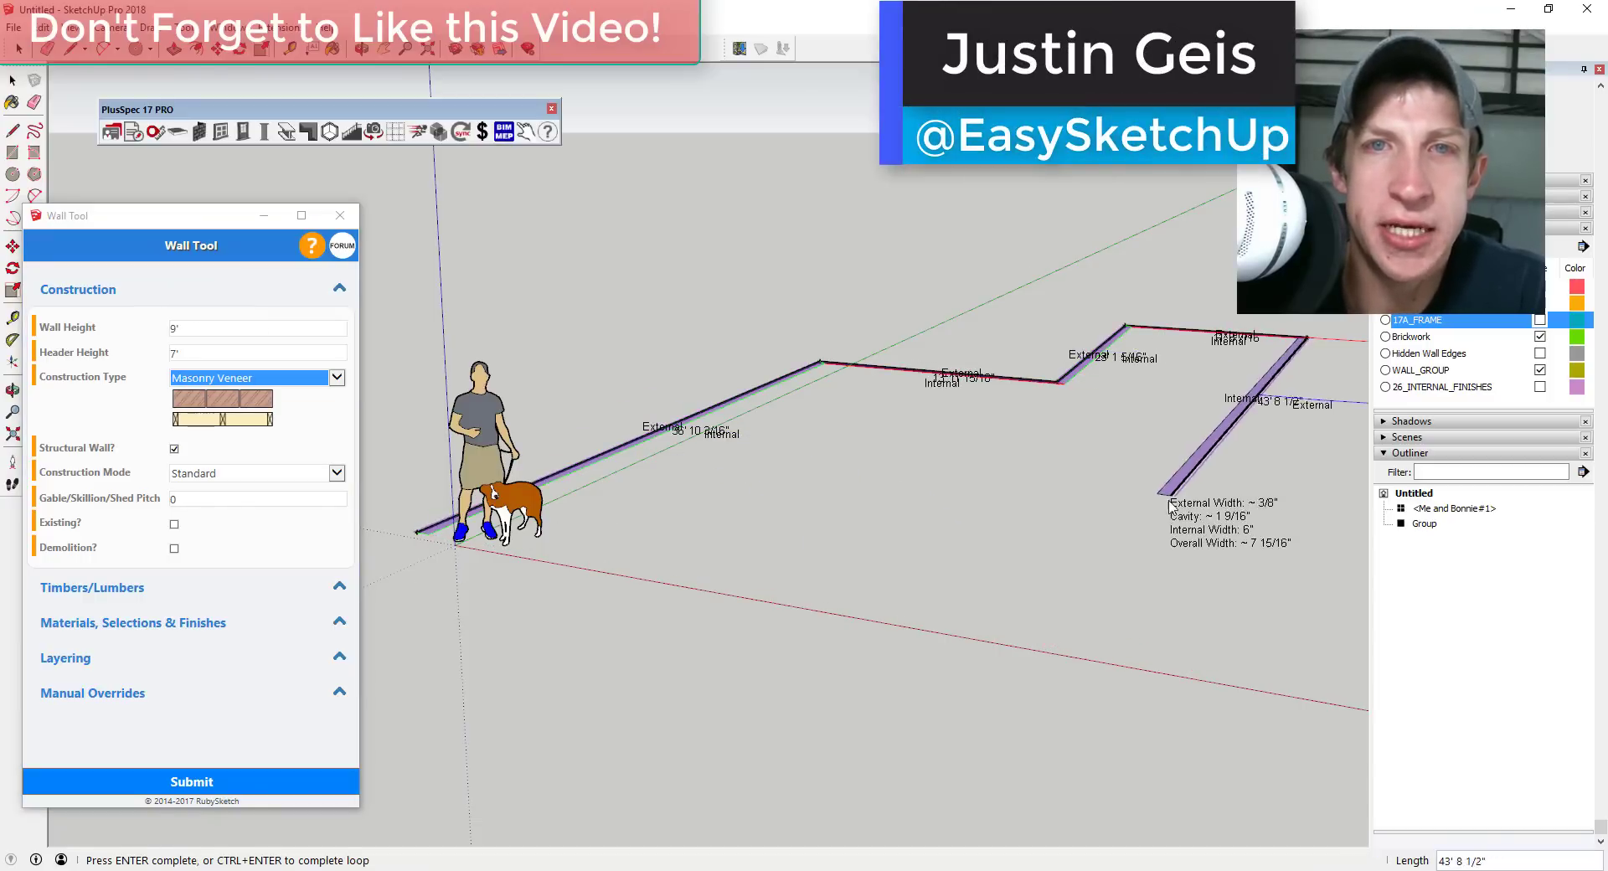
Close the PlusSpec wall outline into a loop of framed walls
{"action": "scroll", "coordinate": [1286, 510], "scroll_direction": "down", "scroll_amount": 3}
{"action": "left_click", "coordinate": [1300, 509]}
{"action": "left_click", "coordinate": [733, 513]}
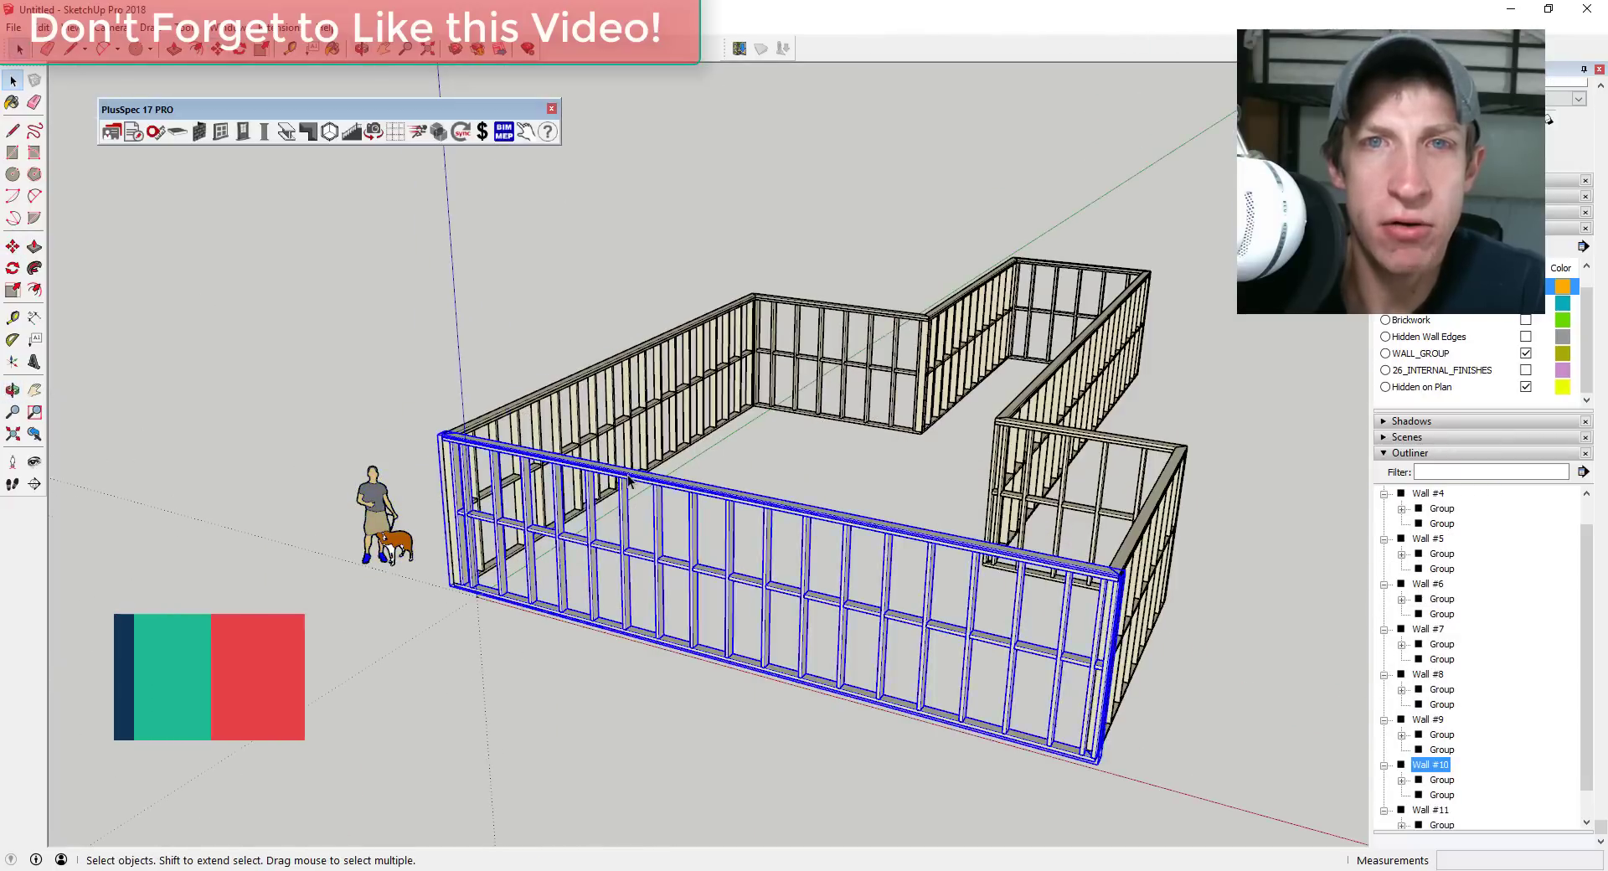
Generate a floor with floor joists on top of the walls and move it into place
{"action": "key", "text": "ctrl+a"}
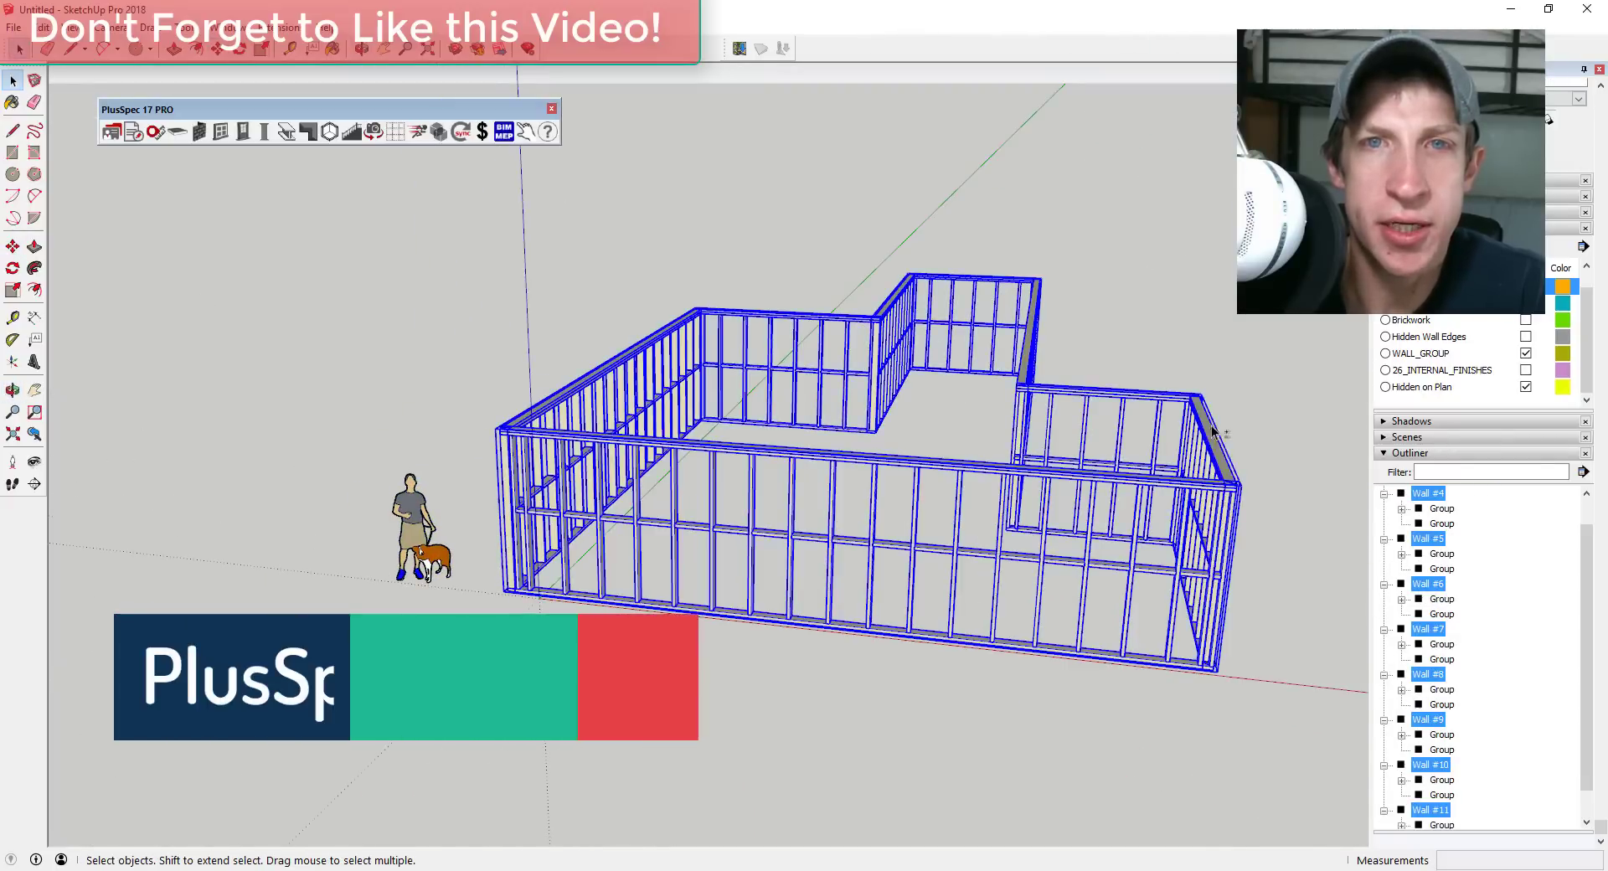
{"action": "right_click", "coordinate": [1227, 400]}
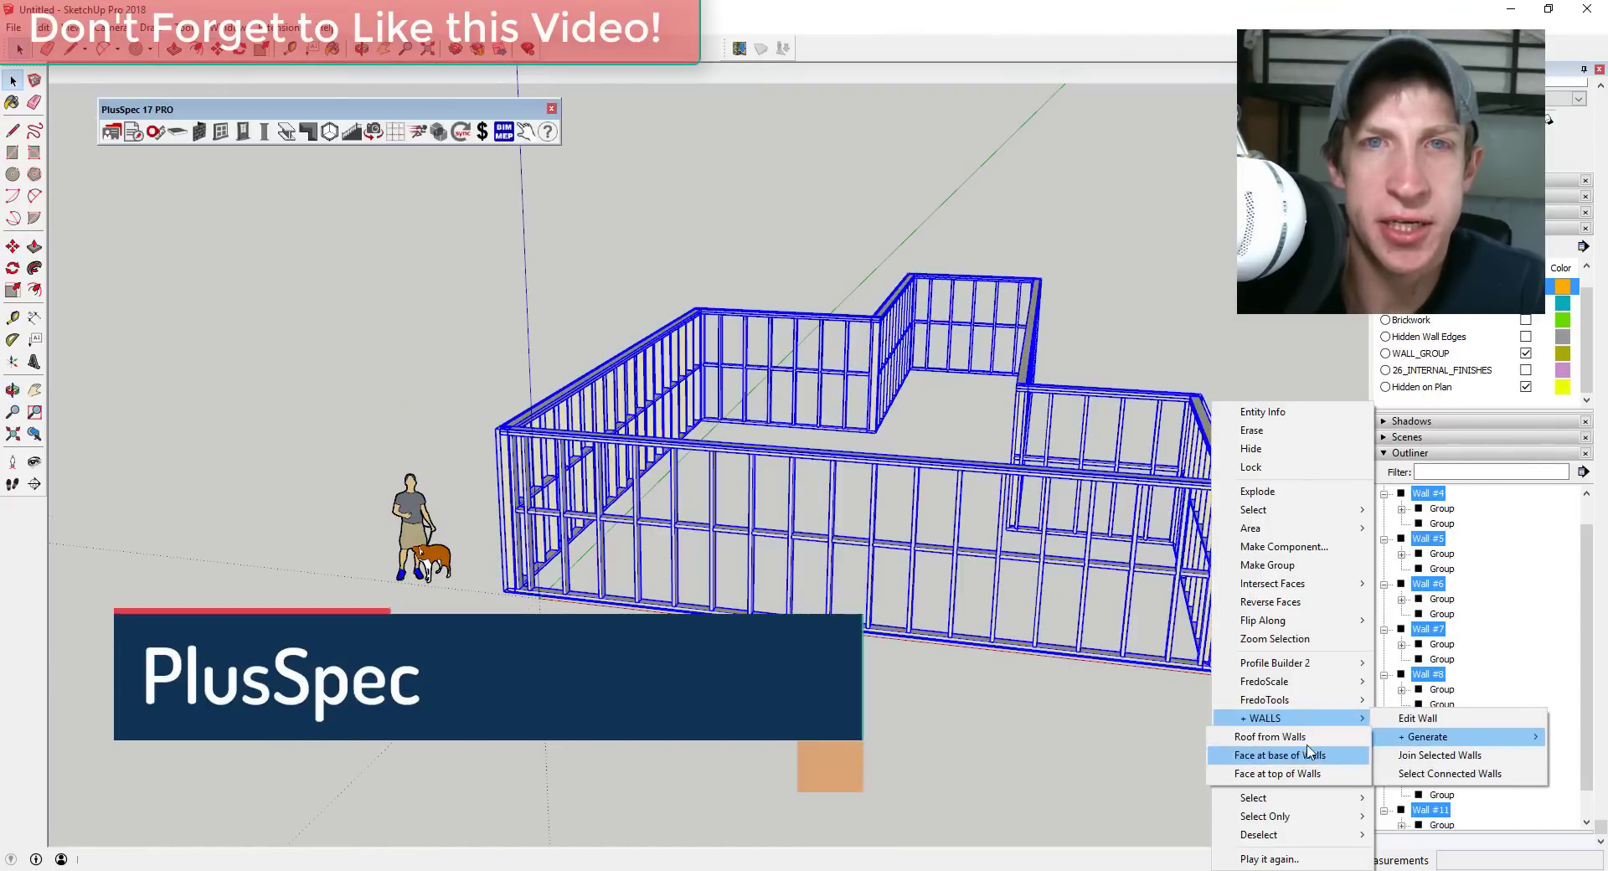
{"action": "left_click", "coordinate": [1418, 746]}
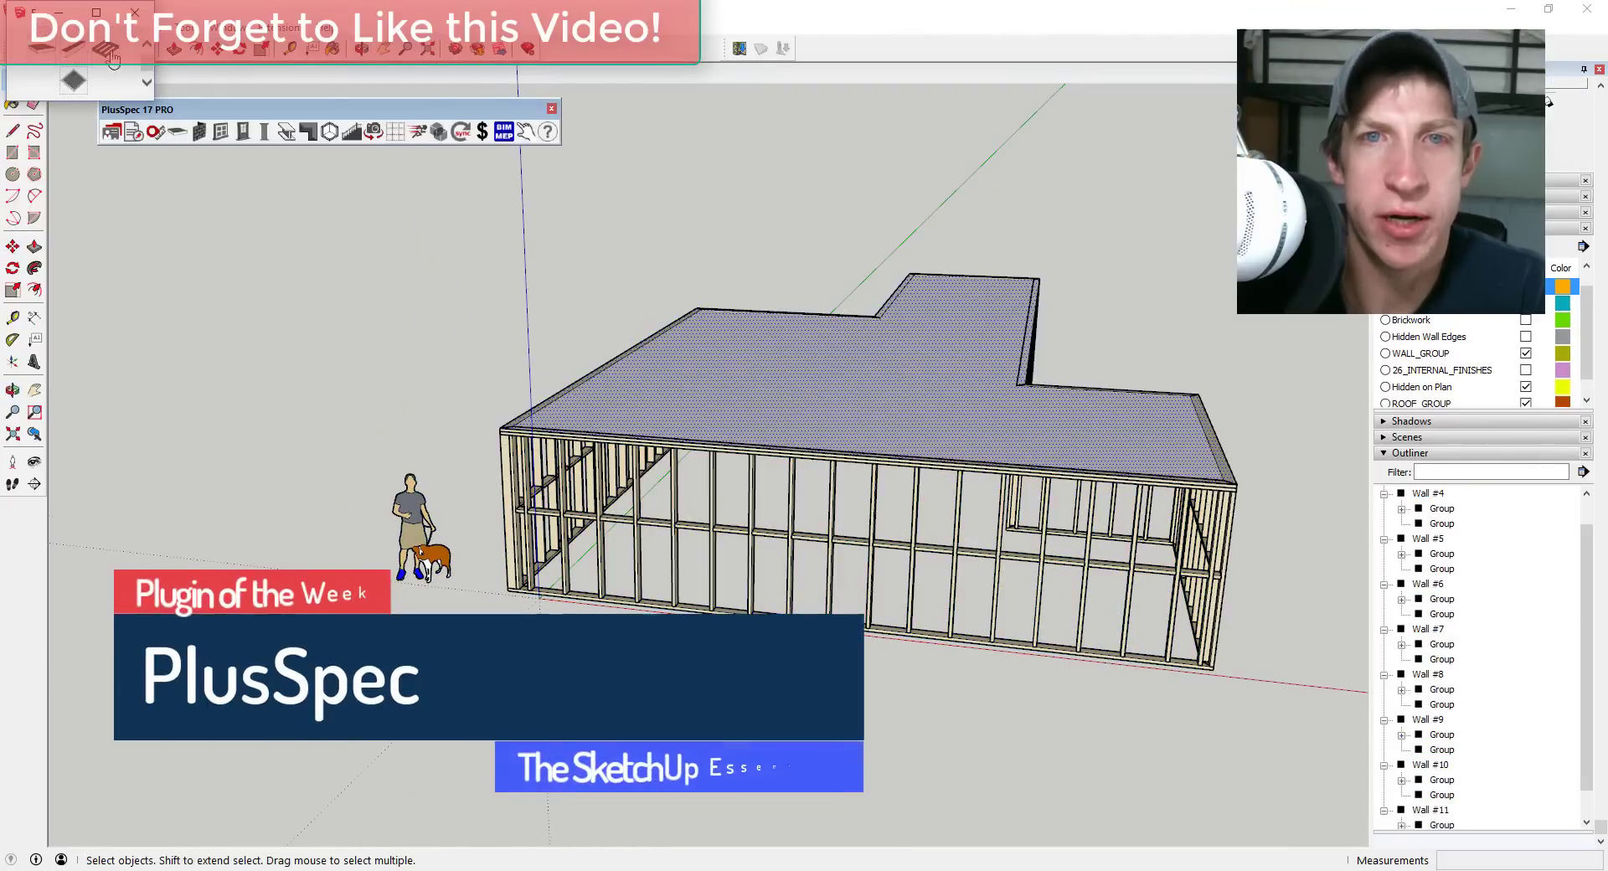
{"action": "left_click", "coordinate": [729, 295]}
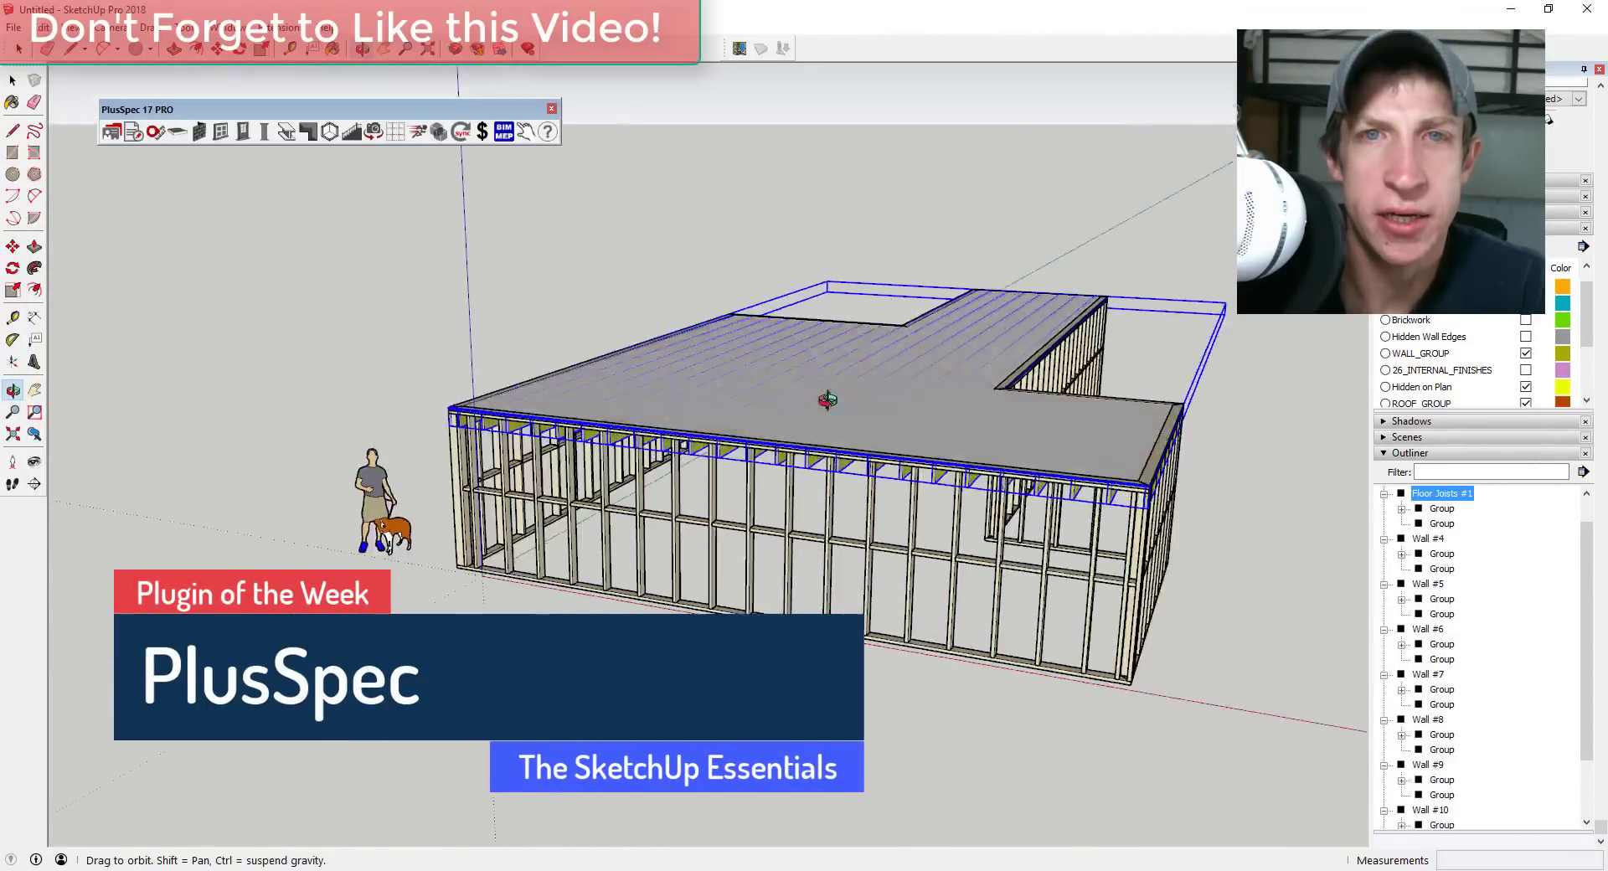
{"action": "scroll", "coordinate": [811, 369], "scroll_direction": "up", "scroll_amount": 5}
{"action": "key", "text": "m"}
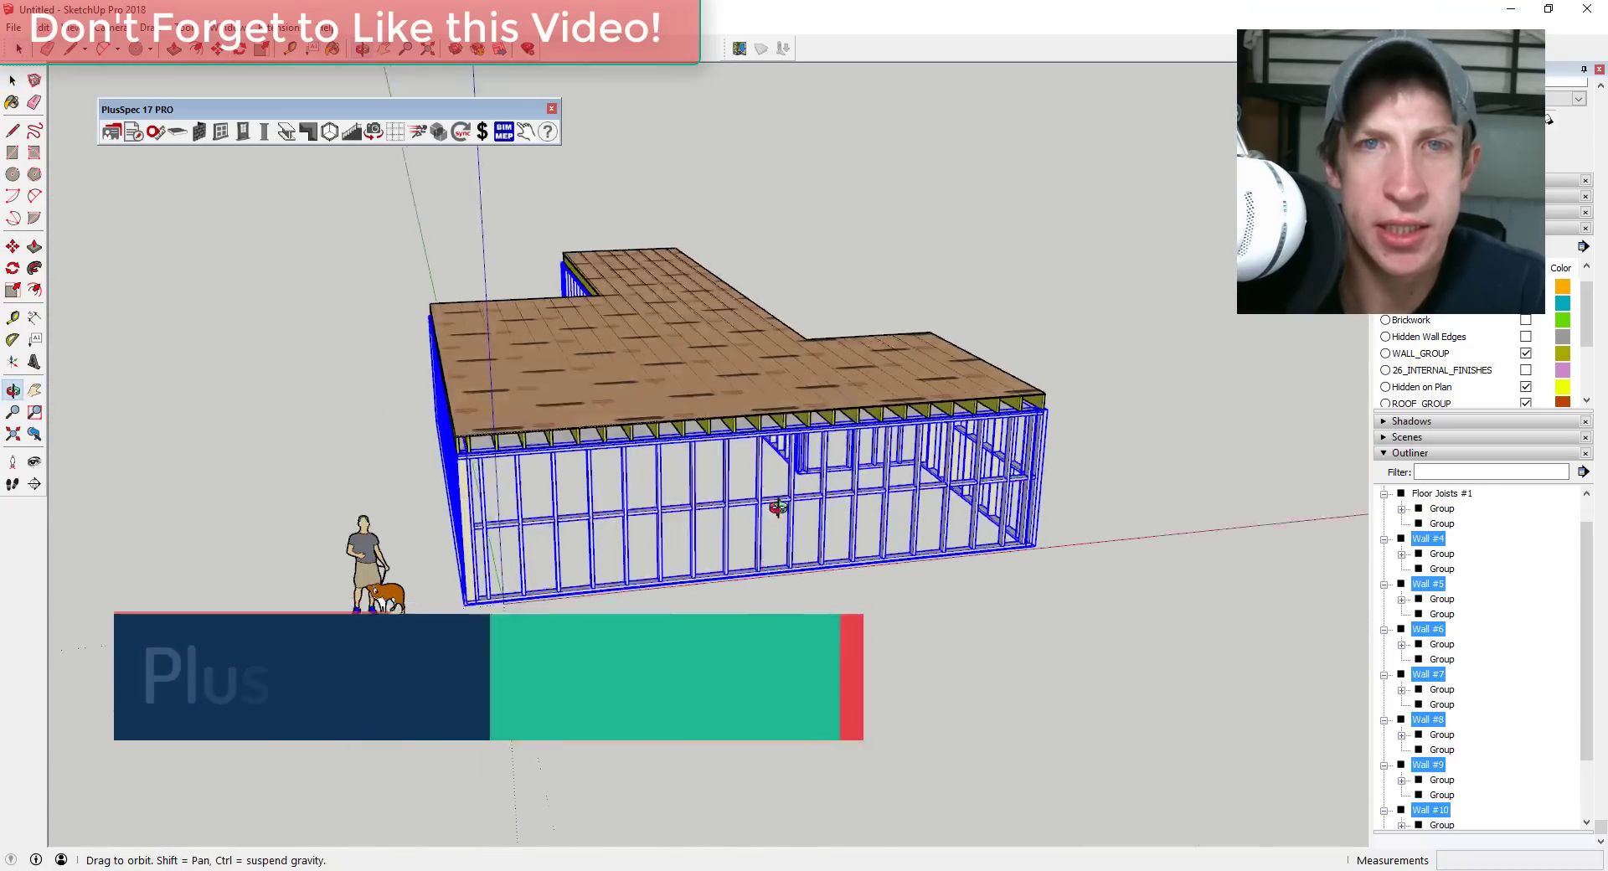
{"action": "middle_click_drag", "start_coordinate": [1133, 708], "coordinate": [1173, 635]}
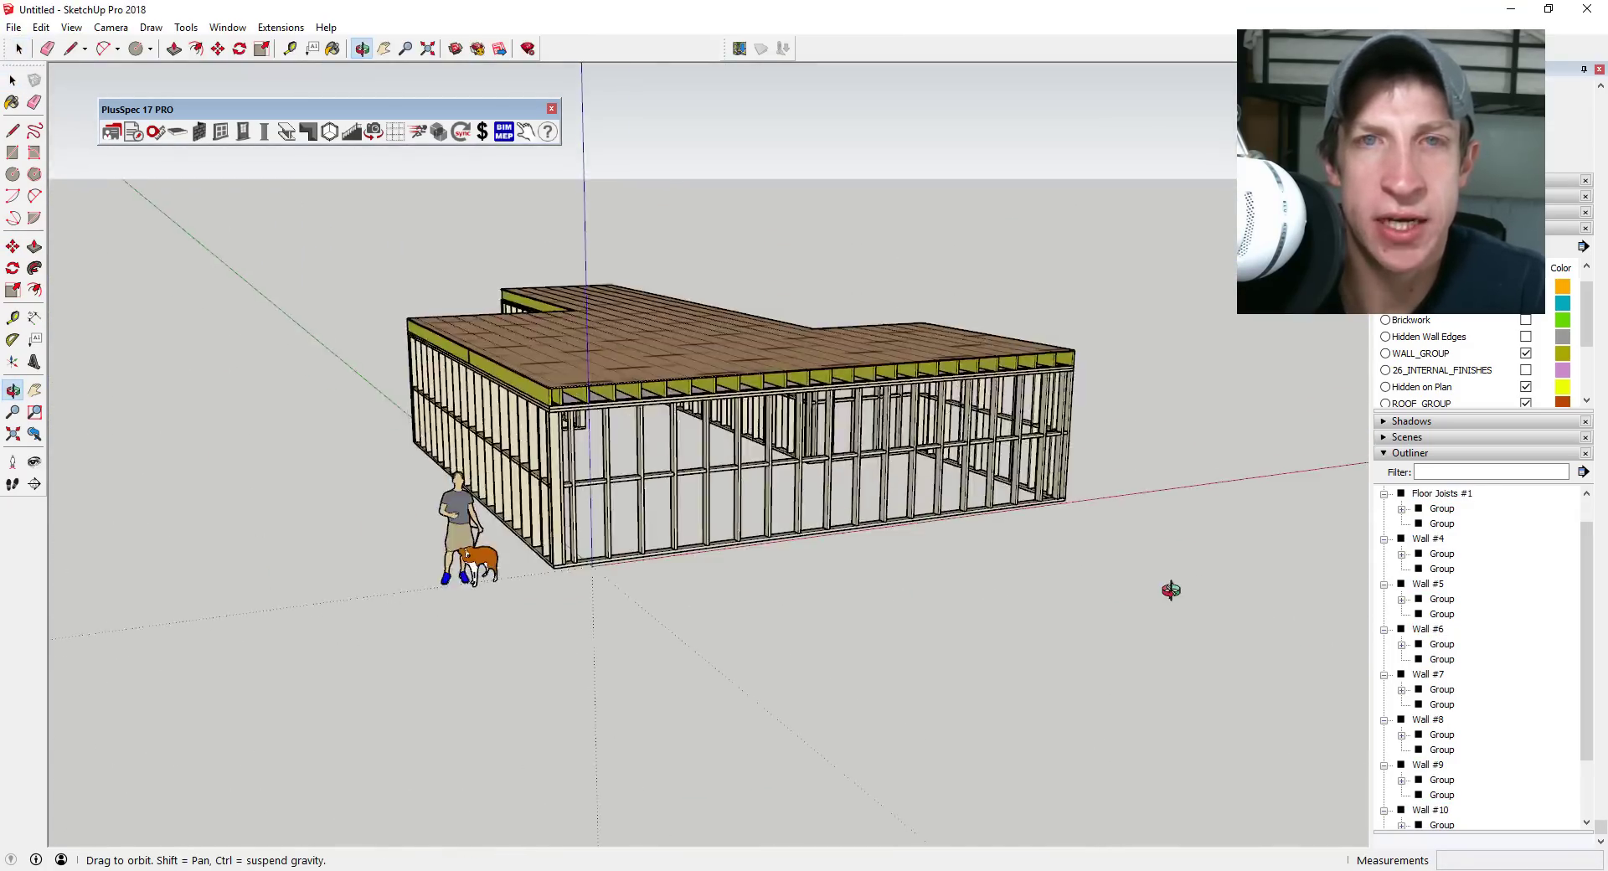
Add the upper storey, then hide 21_ROOF, 21_GUTTER and 21_CAPPING to expose the rafters
{"action": "left_click", "coordinate": [242, 131]}
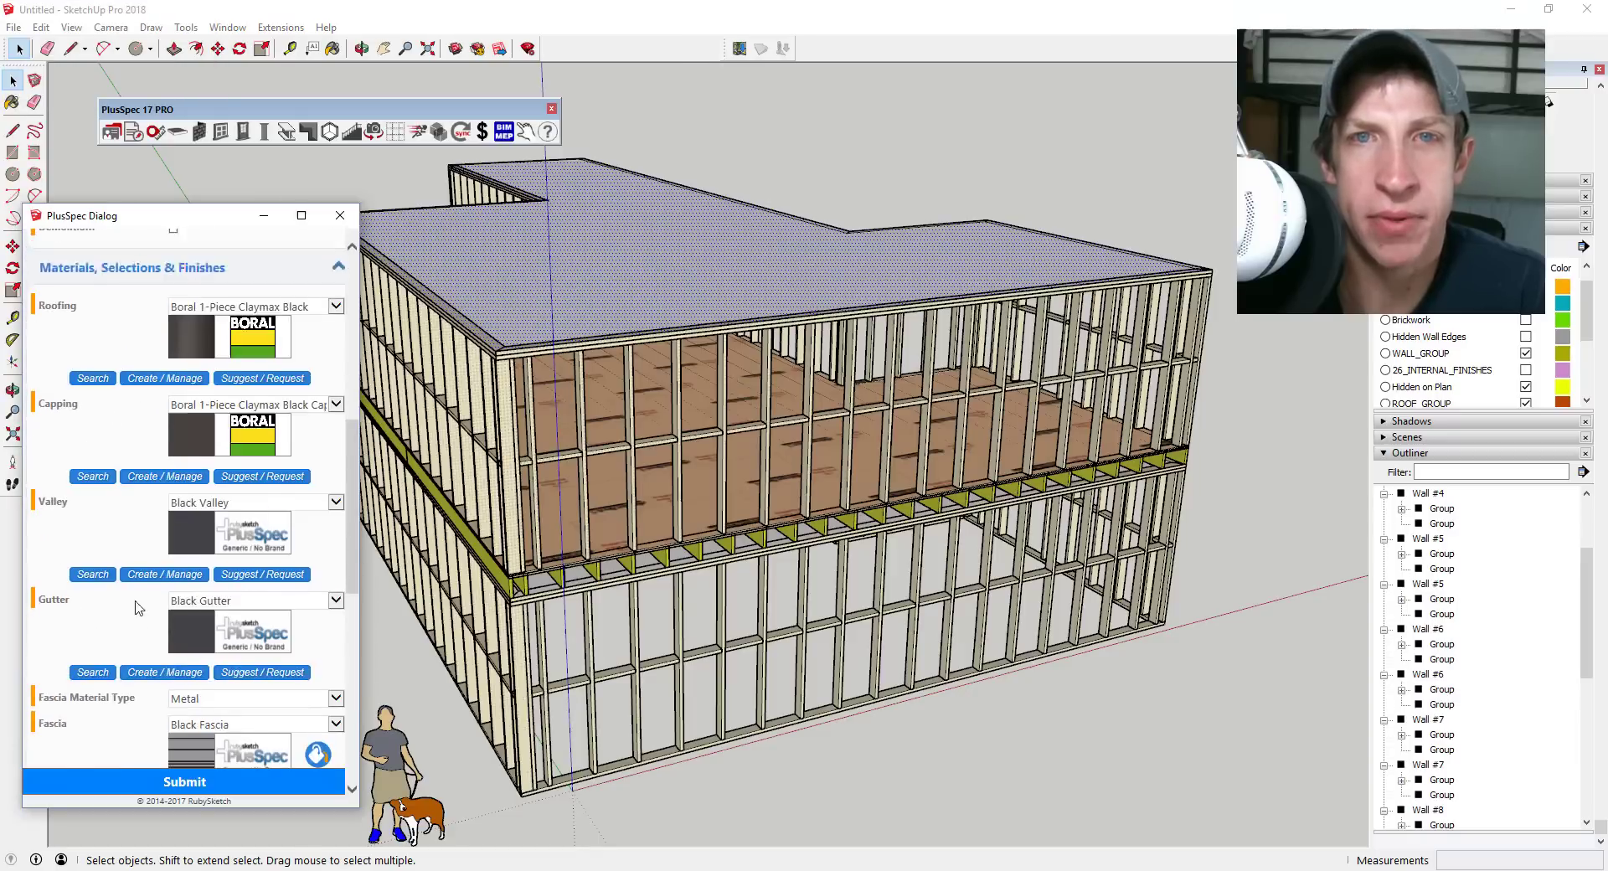
{"action": "scroll", "coordinate": [139, 520], "scroll_direction": "up", "scroll_amount": 6}
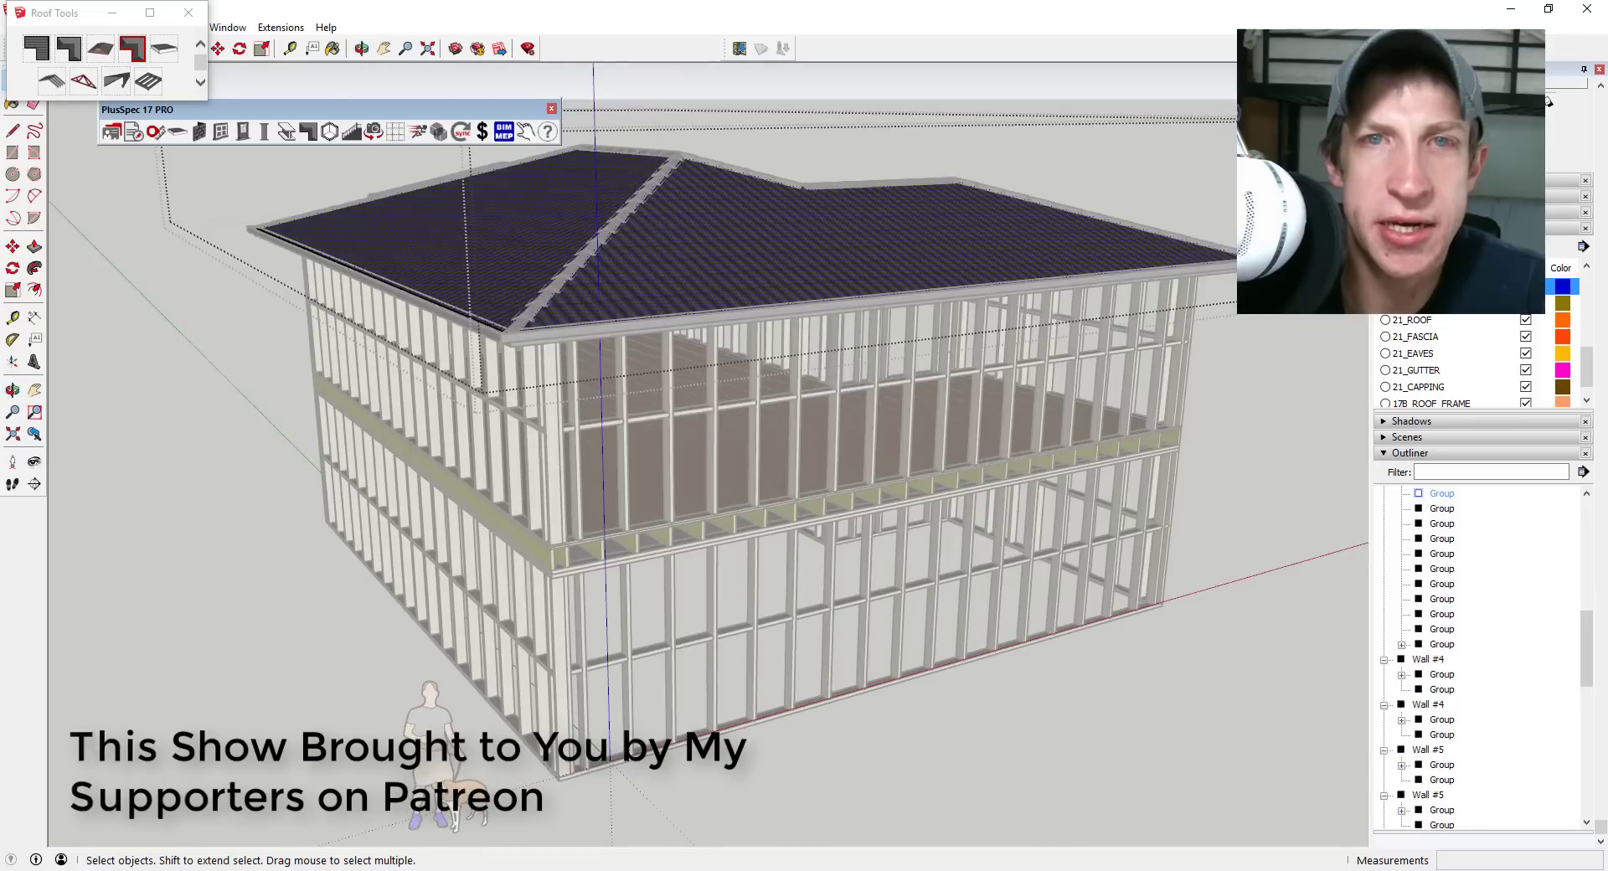
{"action": "left_click", "coordinate": [1524, 320]}
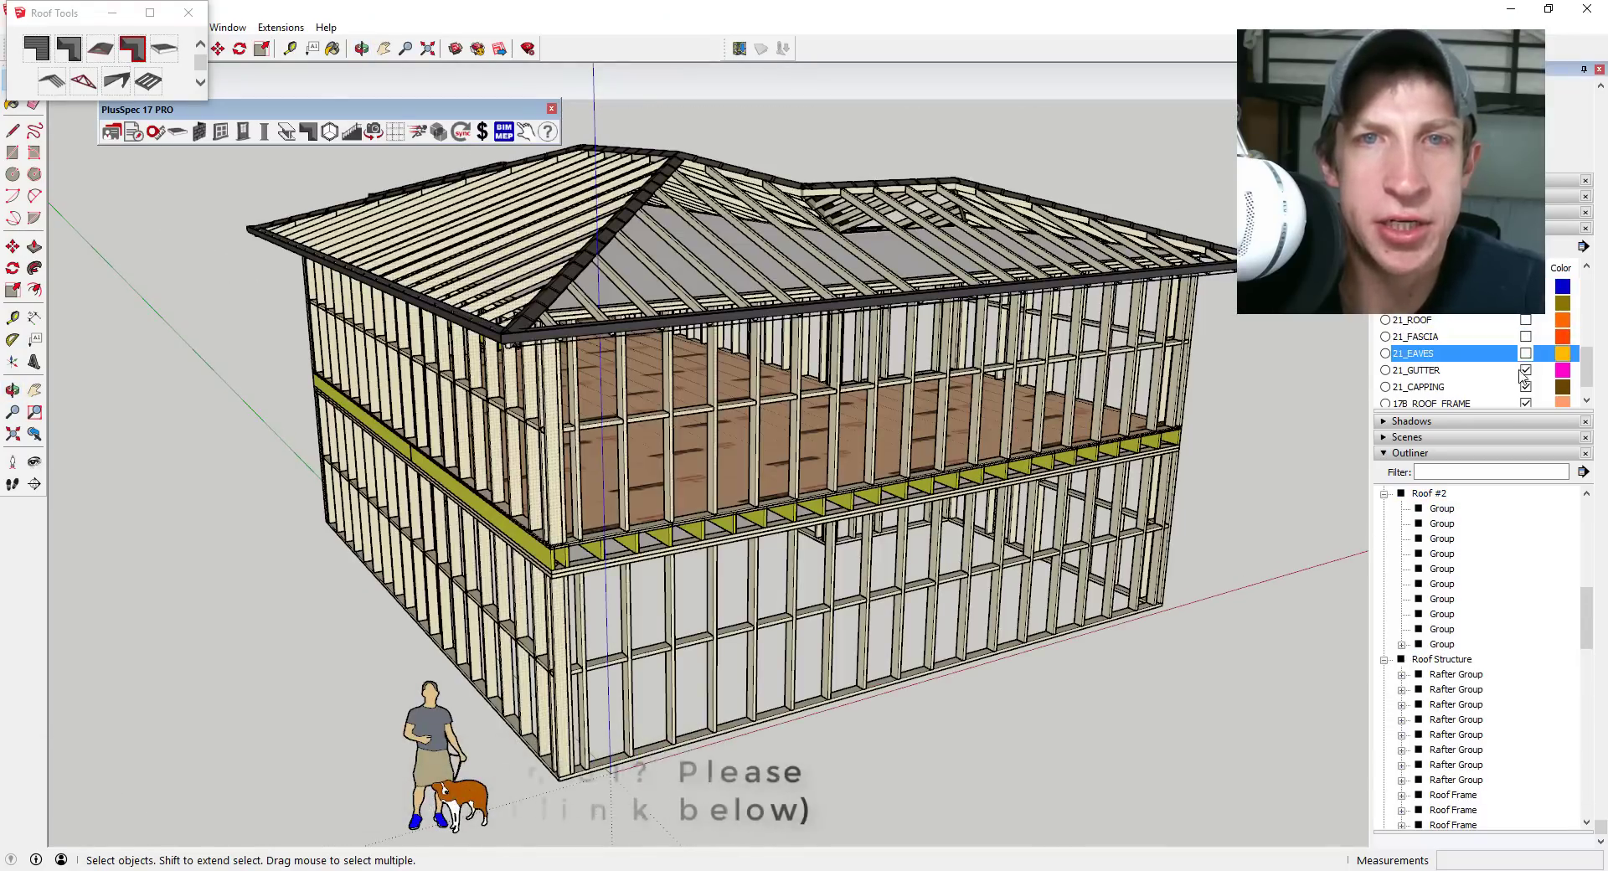
{"action": "left_click", "coordinate": [1525, 370]}
{"action": "middle_click_drag", "start_coordinate": [223, 365], "coordinate": [681, 305]}
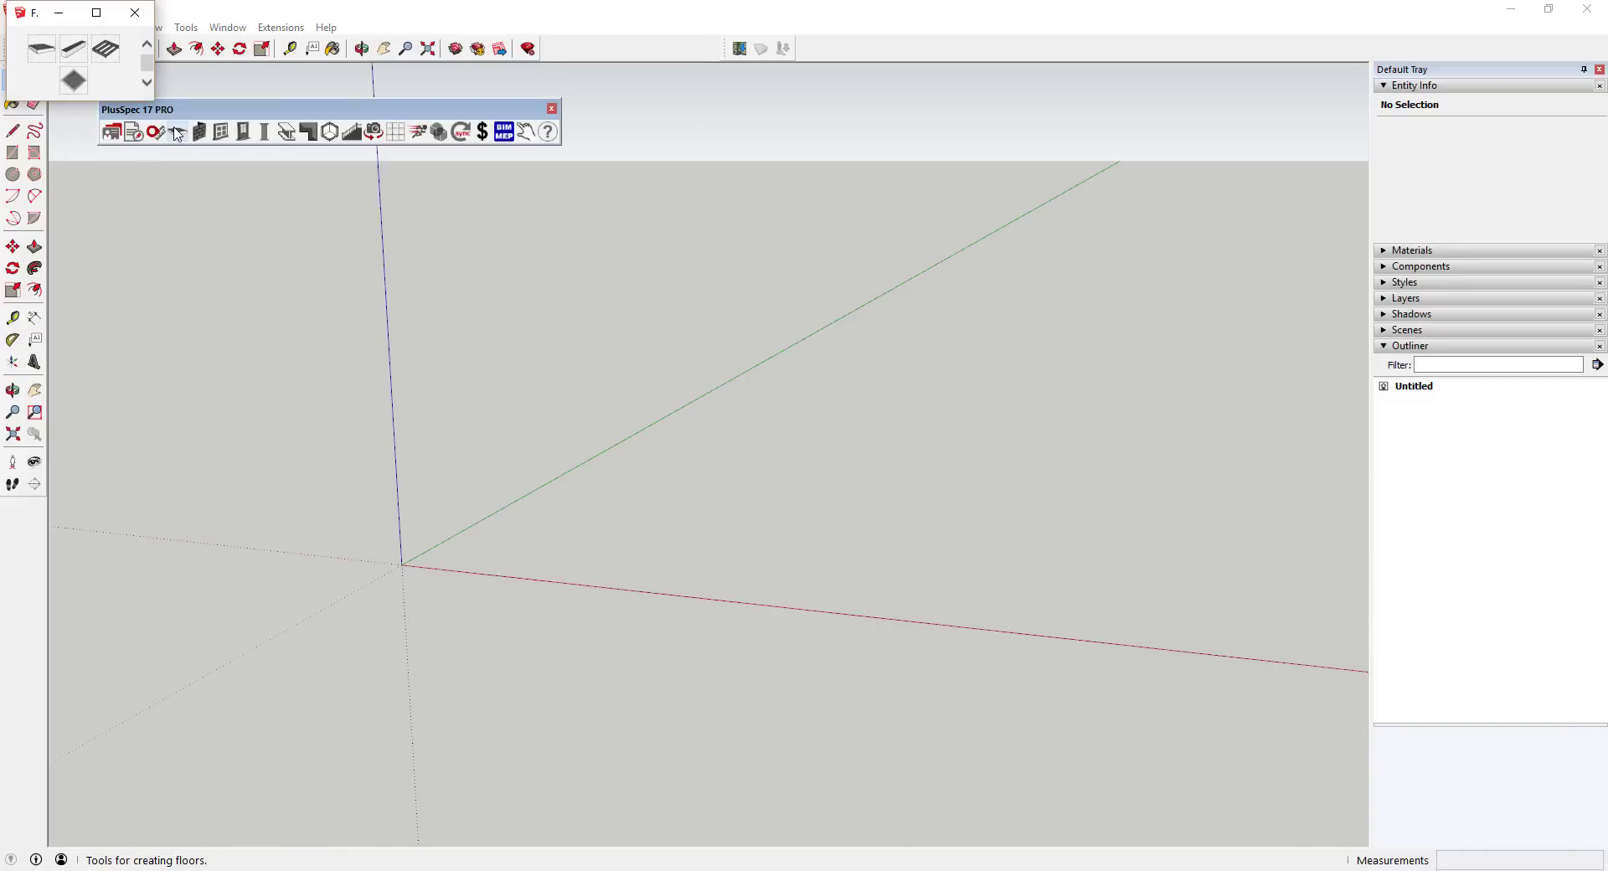
Draw an L-shaped Concrete slab starting at the axes origin, entering each edge length
{"action": "left_click", "coordinate": [45, 54]}
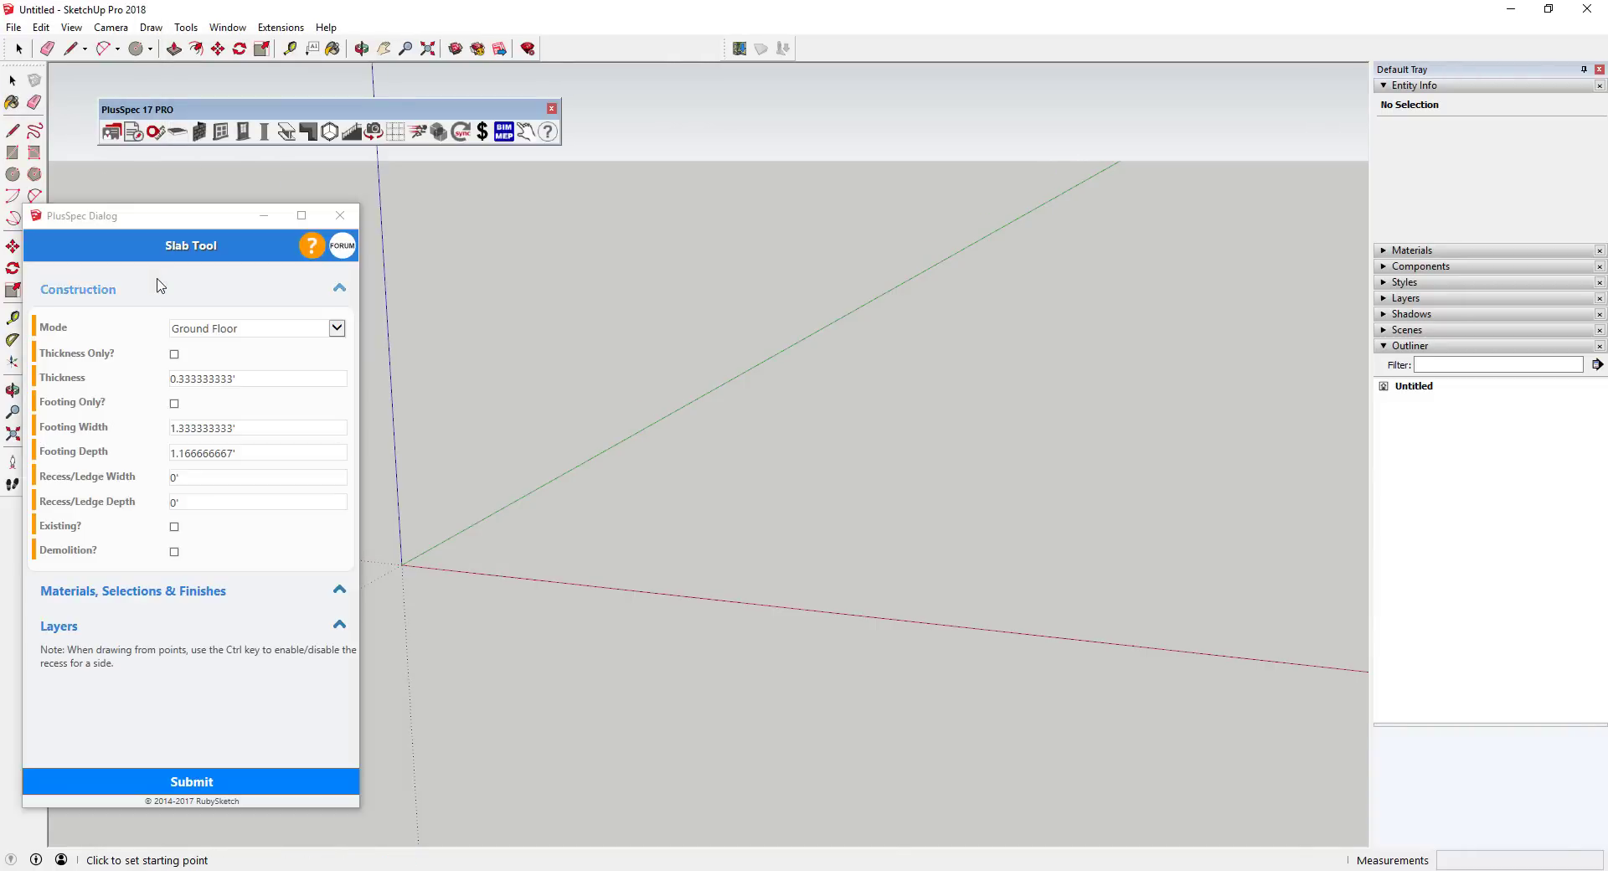
{"action": "left_click", "coordinate": [183, 595]}
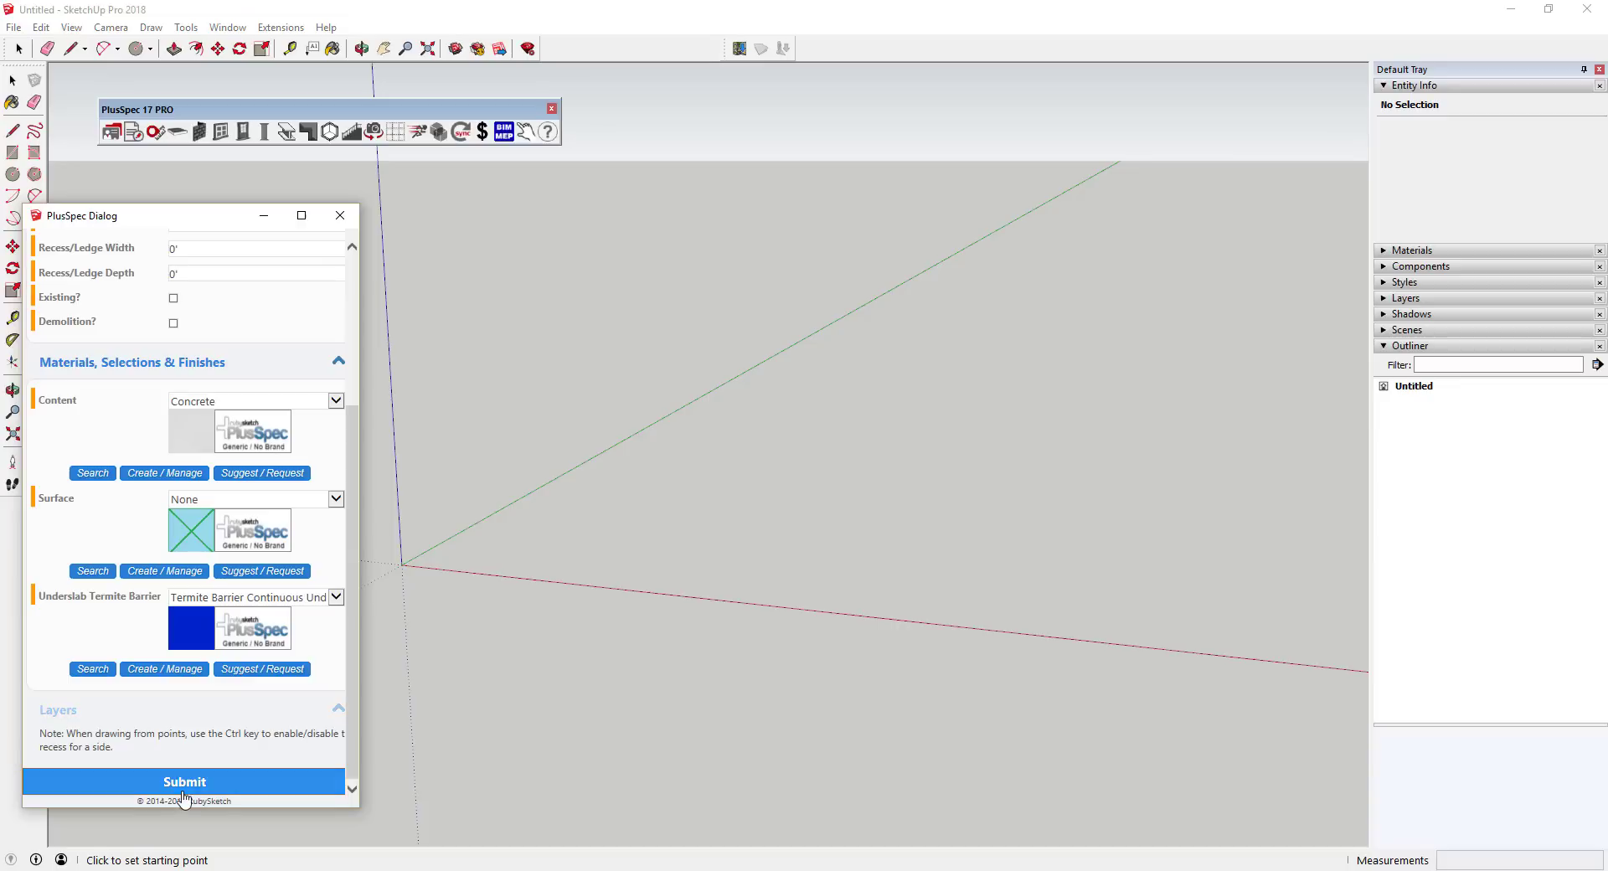
{"action": "left_click", "coordinate": [402, 565]}
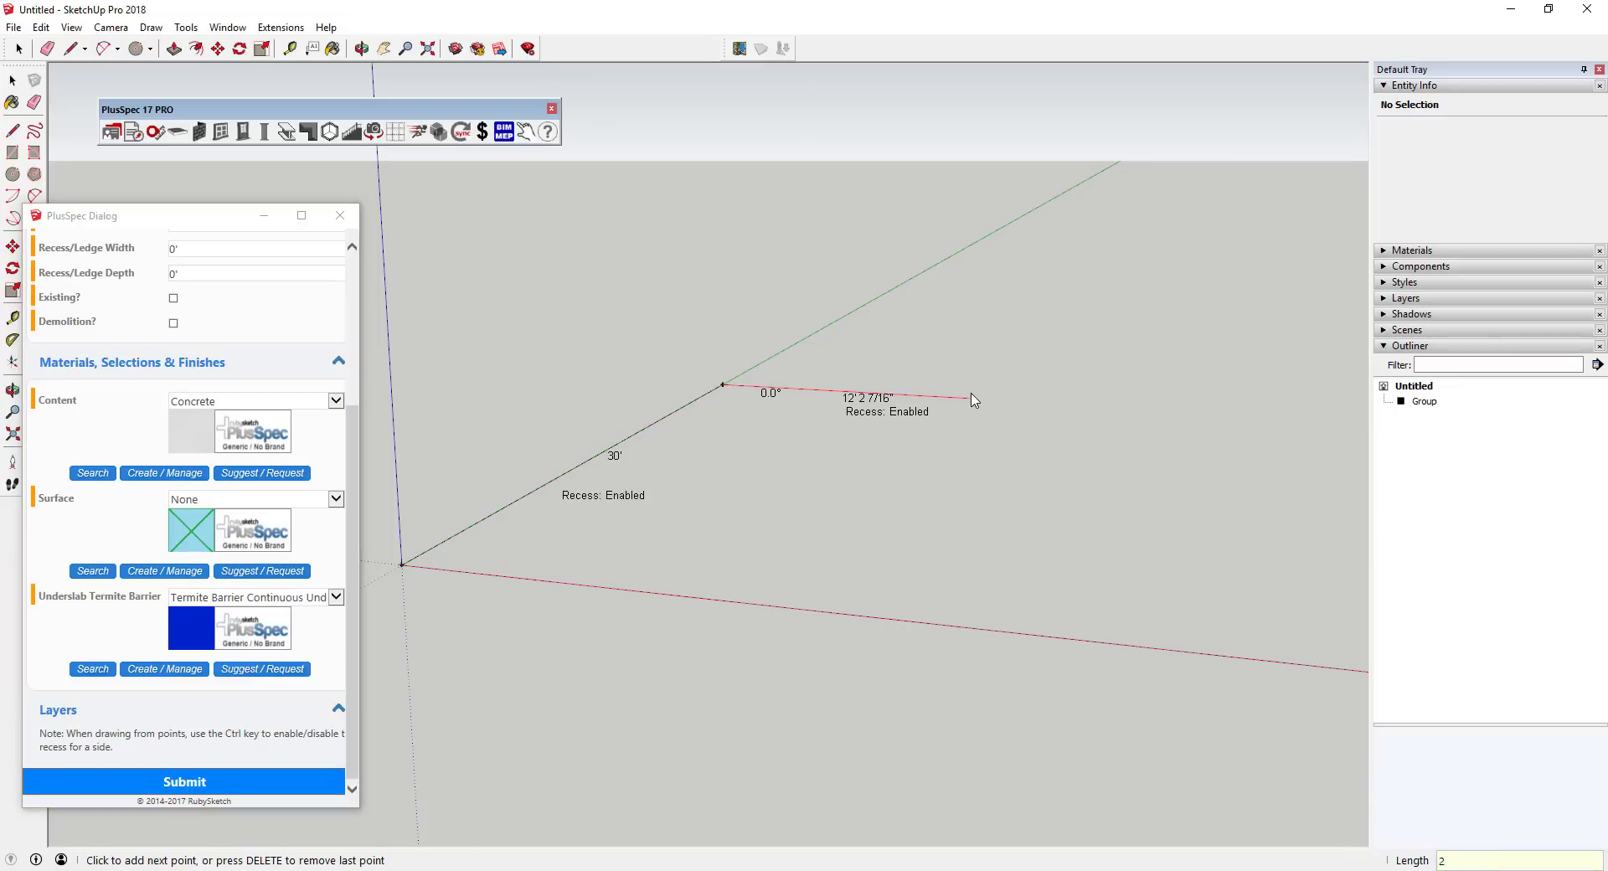
{"action": "key", "text": "Return"}
{"action": "scroll", "coordinate": [1216, 506], "scroll_direction": "down", "scroll_amount": 3}
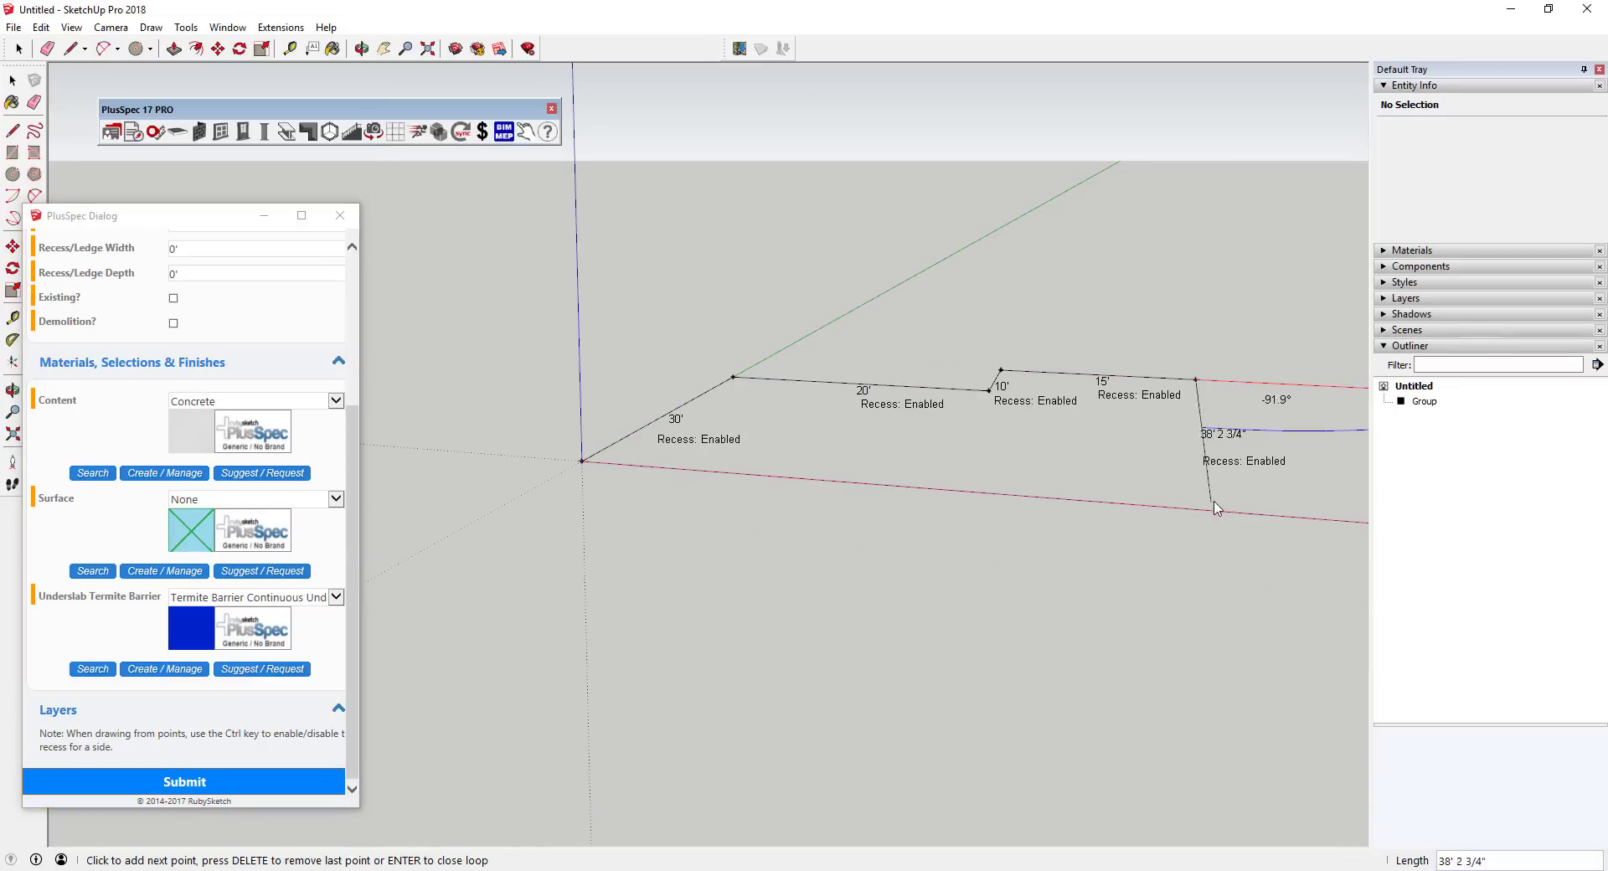
{"action": "left_click", "coordinate": [580, 461]}
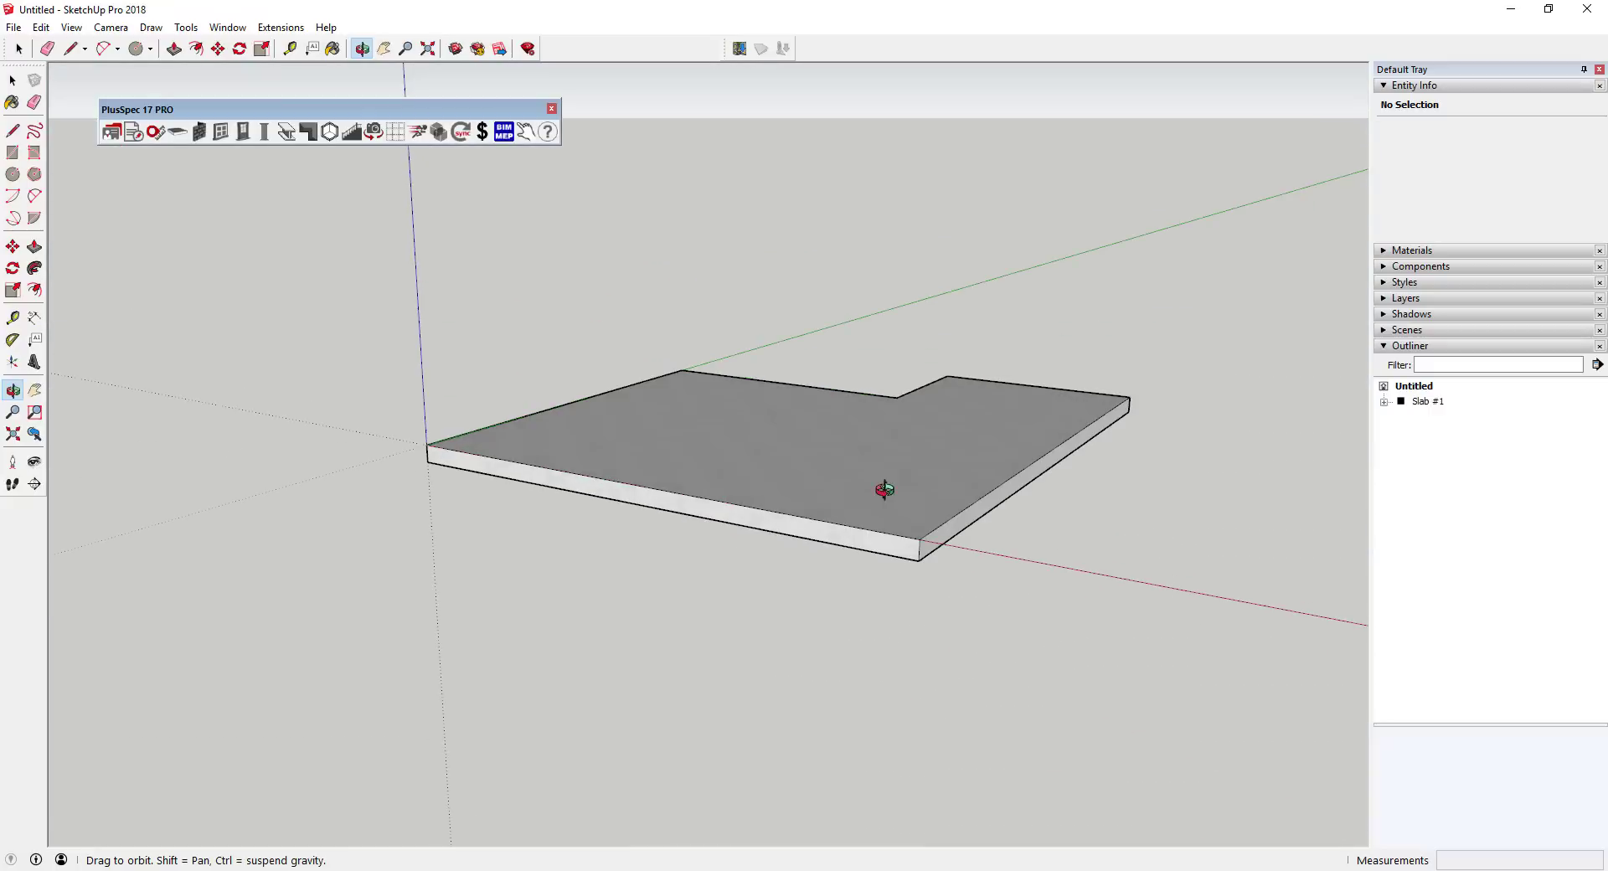
Draw 9' Masonry Veneer brick walls in a closed loop around the slab corners
{"action": "left_click", "coordinate": [73, 132]}
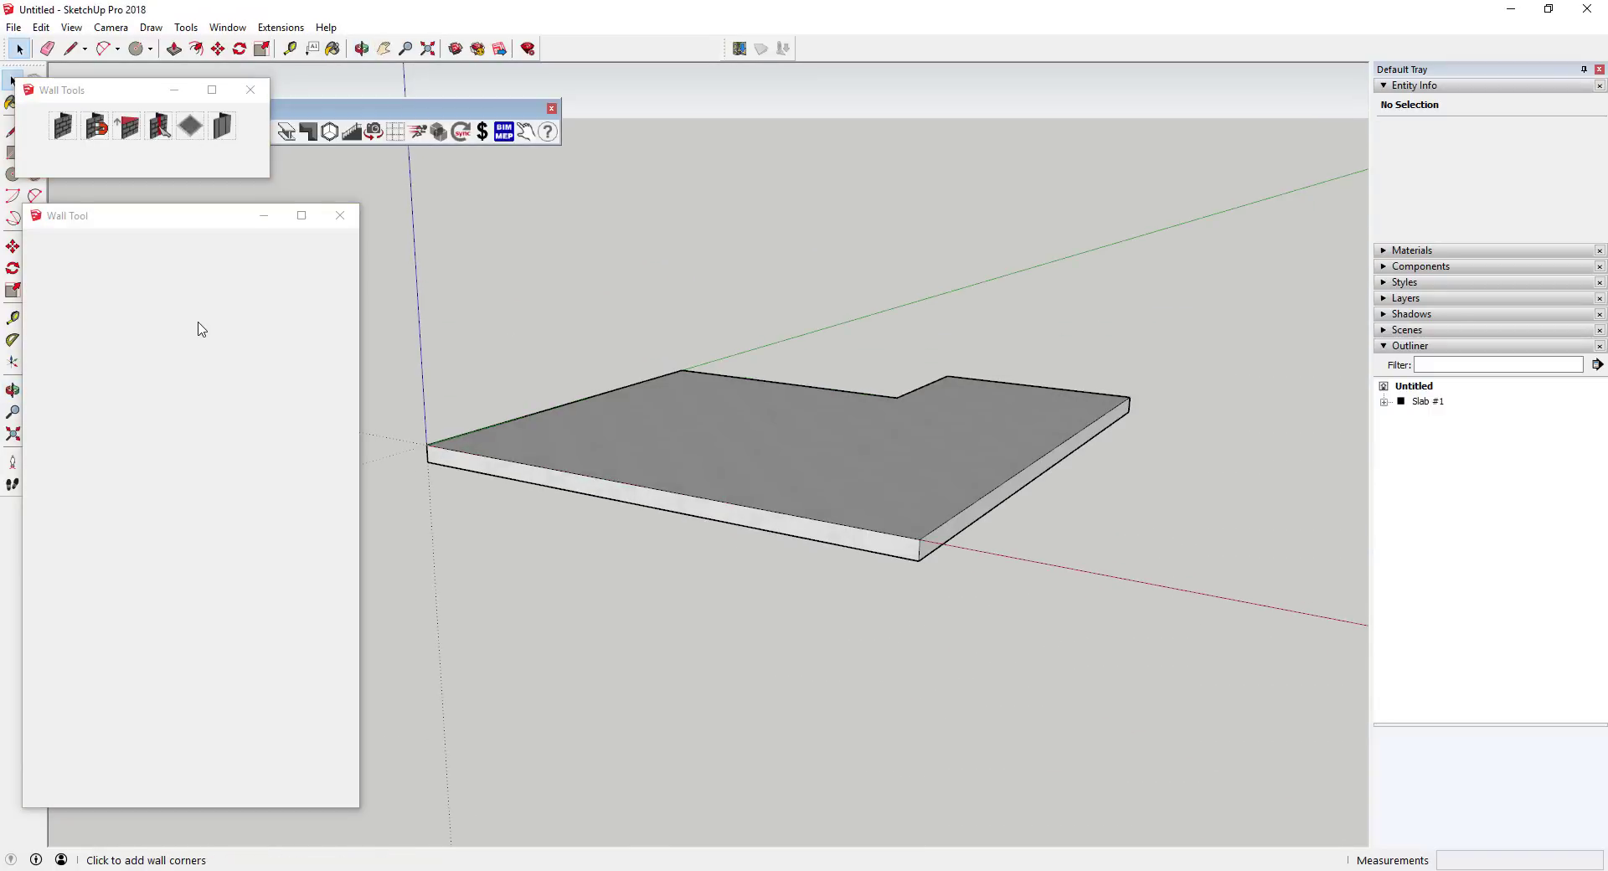
{"action": "left_click", "coordinate": [251, 379]}
{"action": "left_click", "coordinate": [251, 408]}
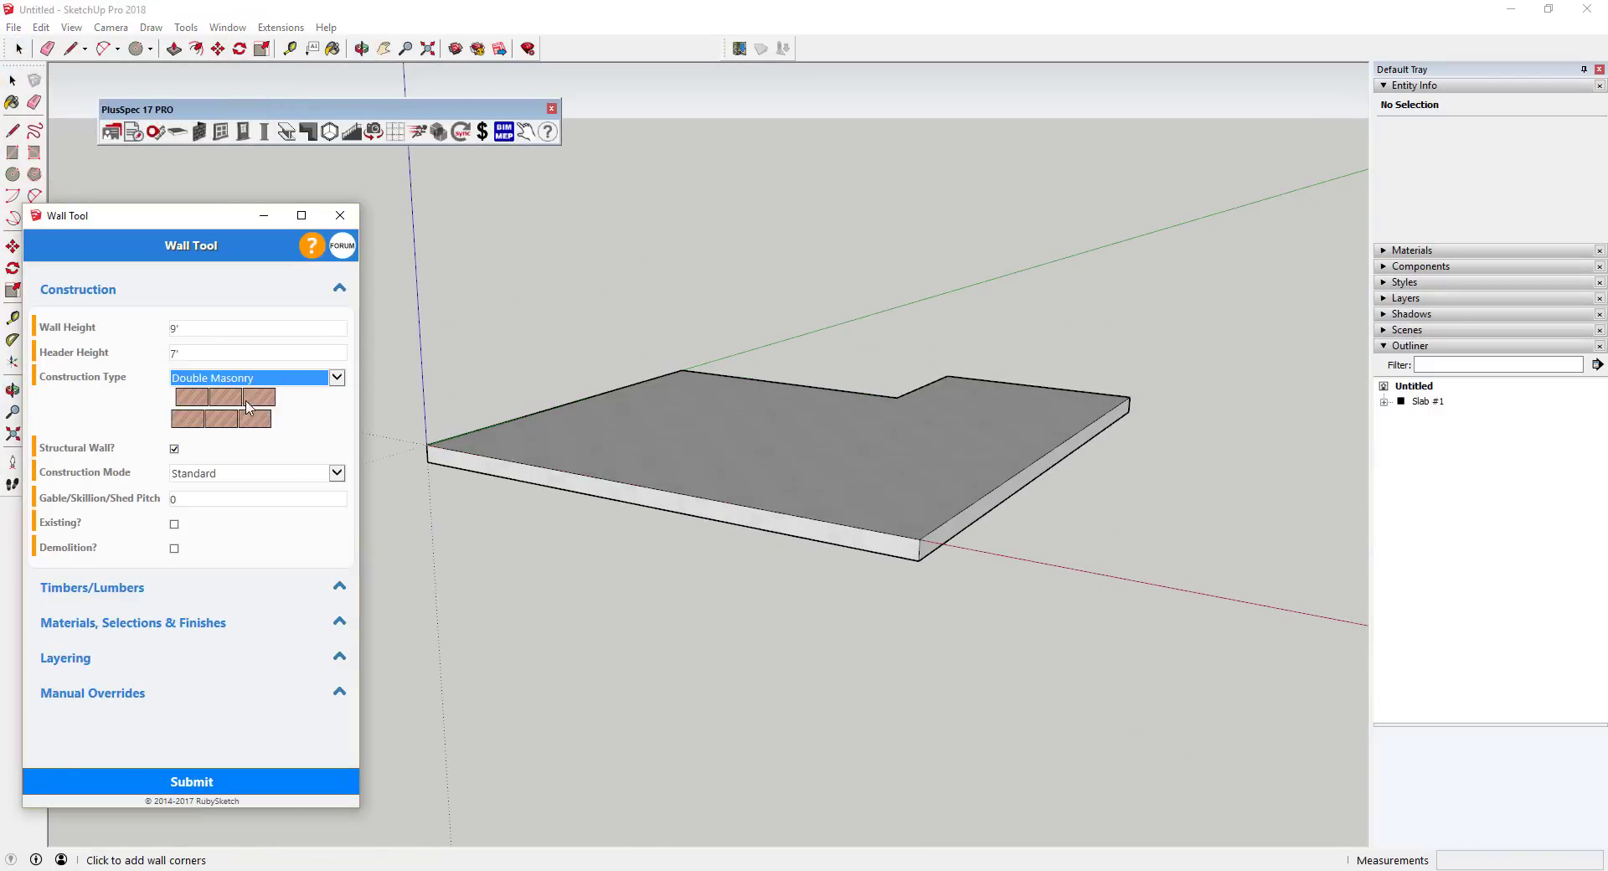
{"action": "left_click", "coordinate": [247, 393]}
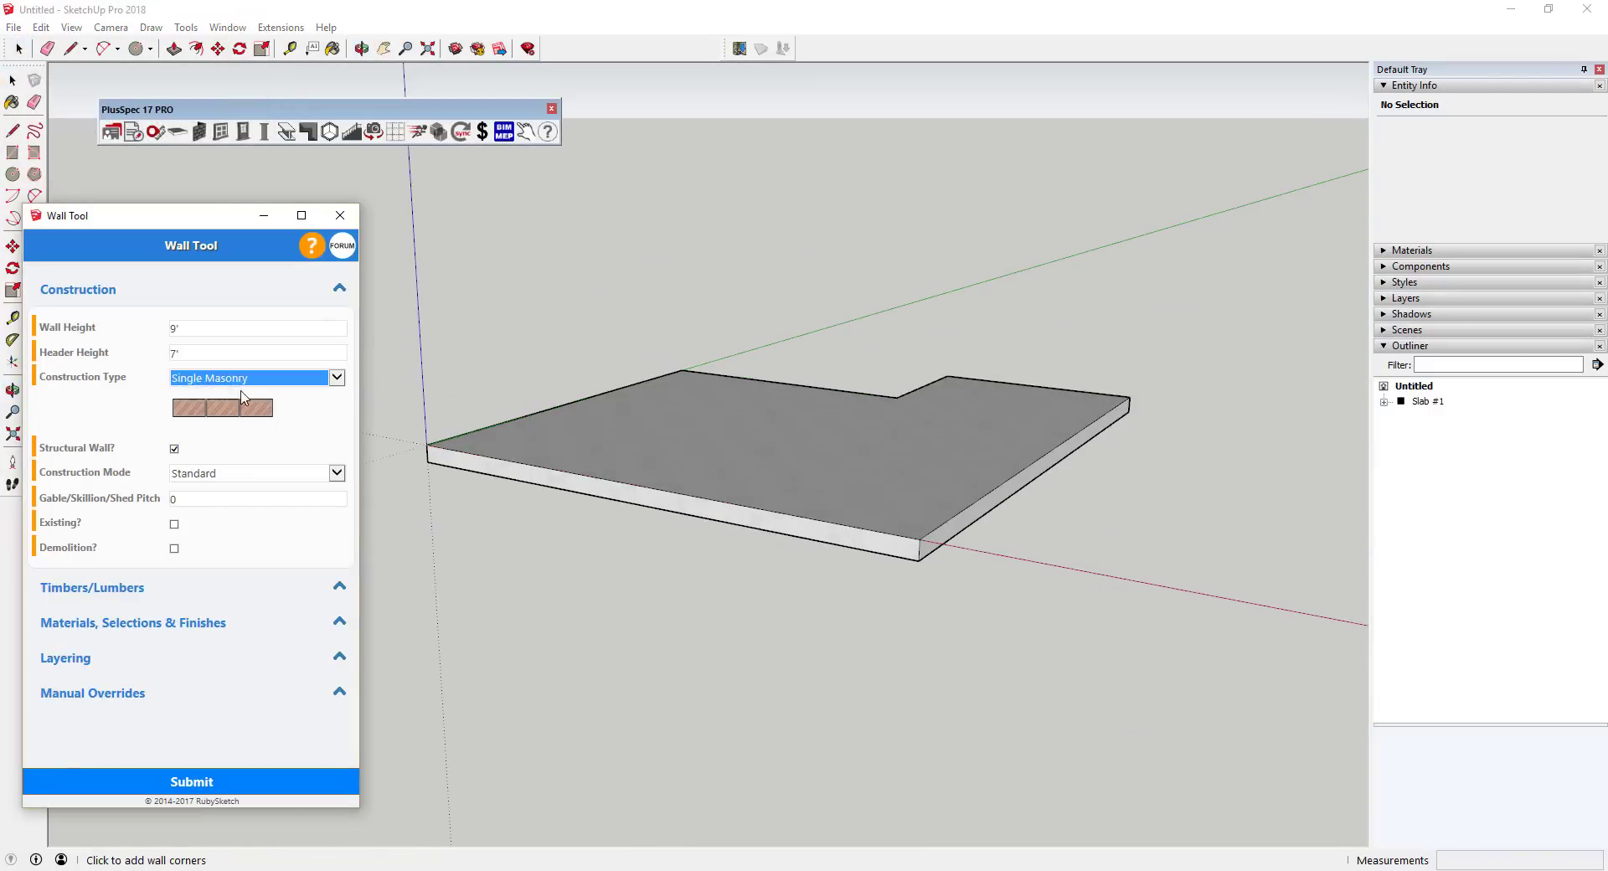
{"action": "left_click", "coordinate": [427, 446]}
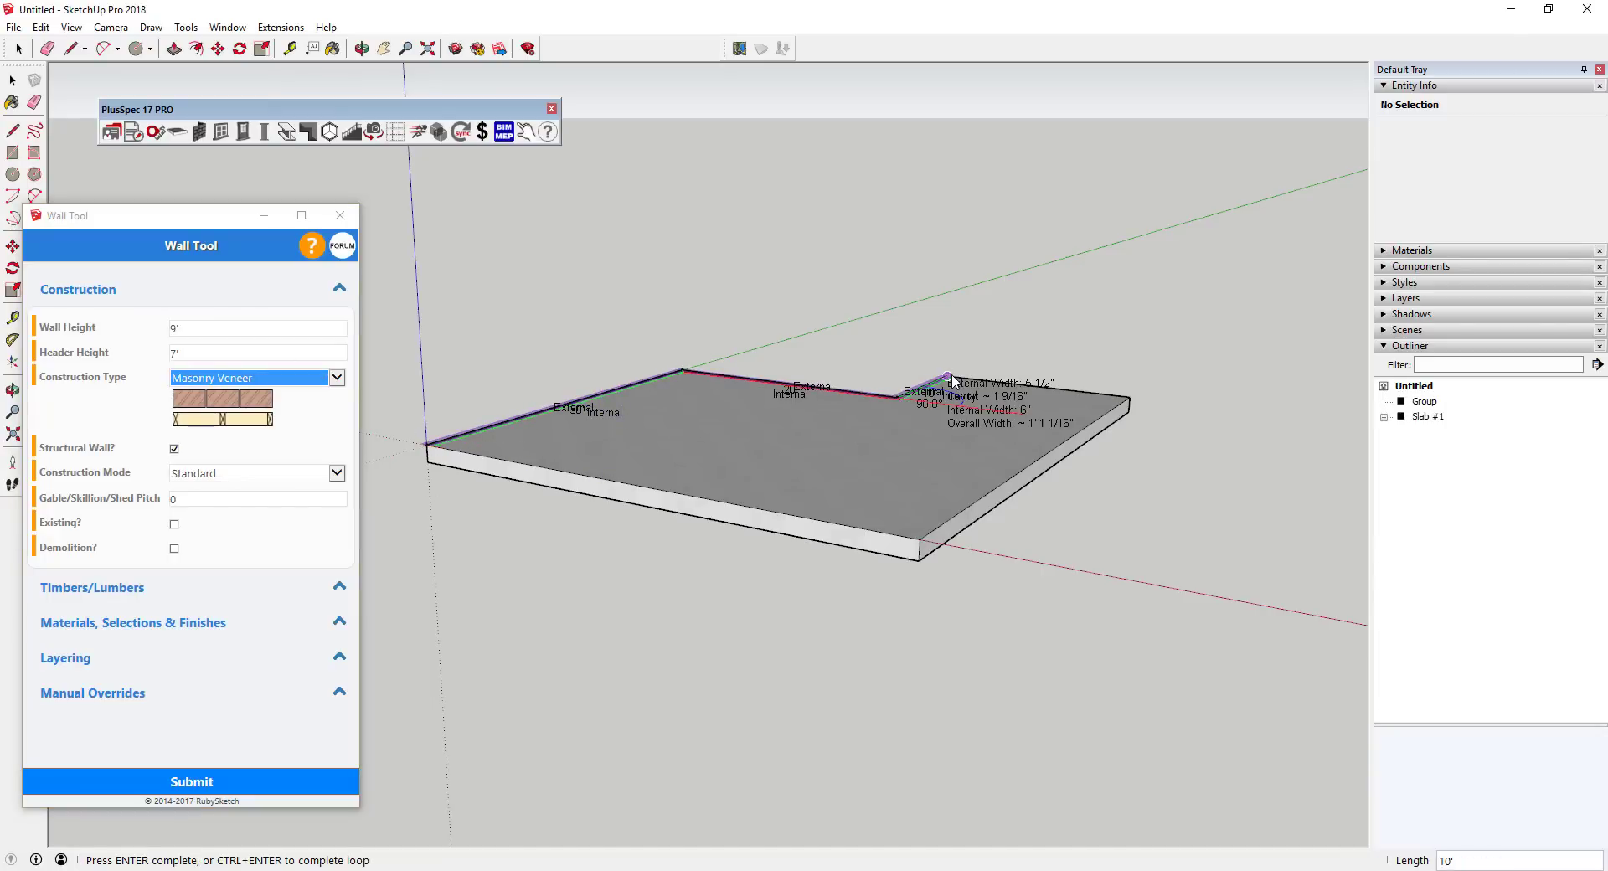
{"action": "left_click", "coordinate": [427, 446]}
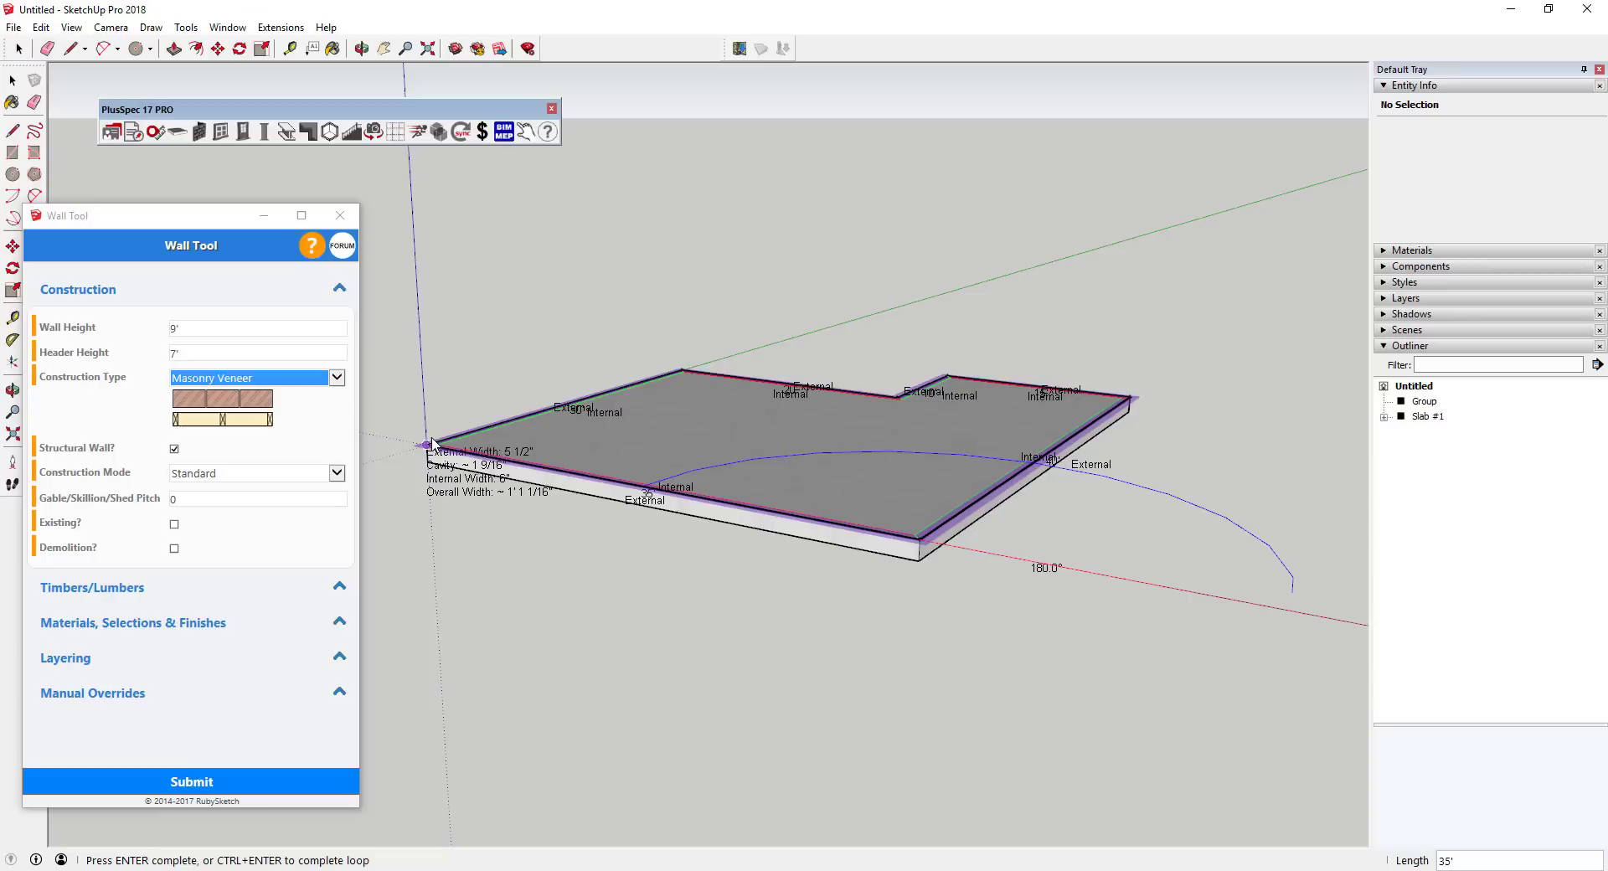
{"action": "mouse_move", "coordinate": [932, 434]}
{"action": "middle_mouse_down"}
{"action": "mouse_move", "coordinate": [991, 521]}
{"action": "mouse_move", "coordinate": [837, 486]}
{"action": "middle_mouse_up"}
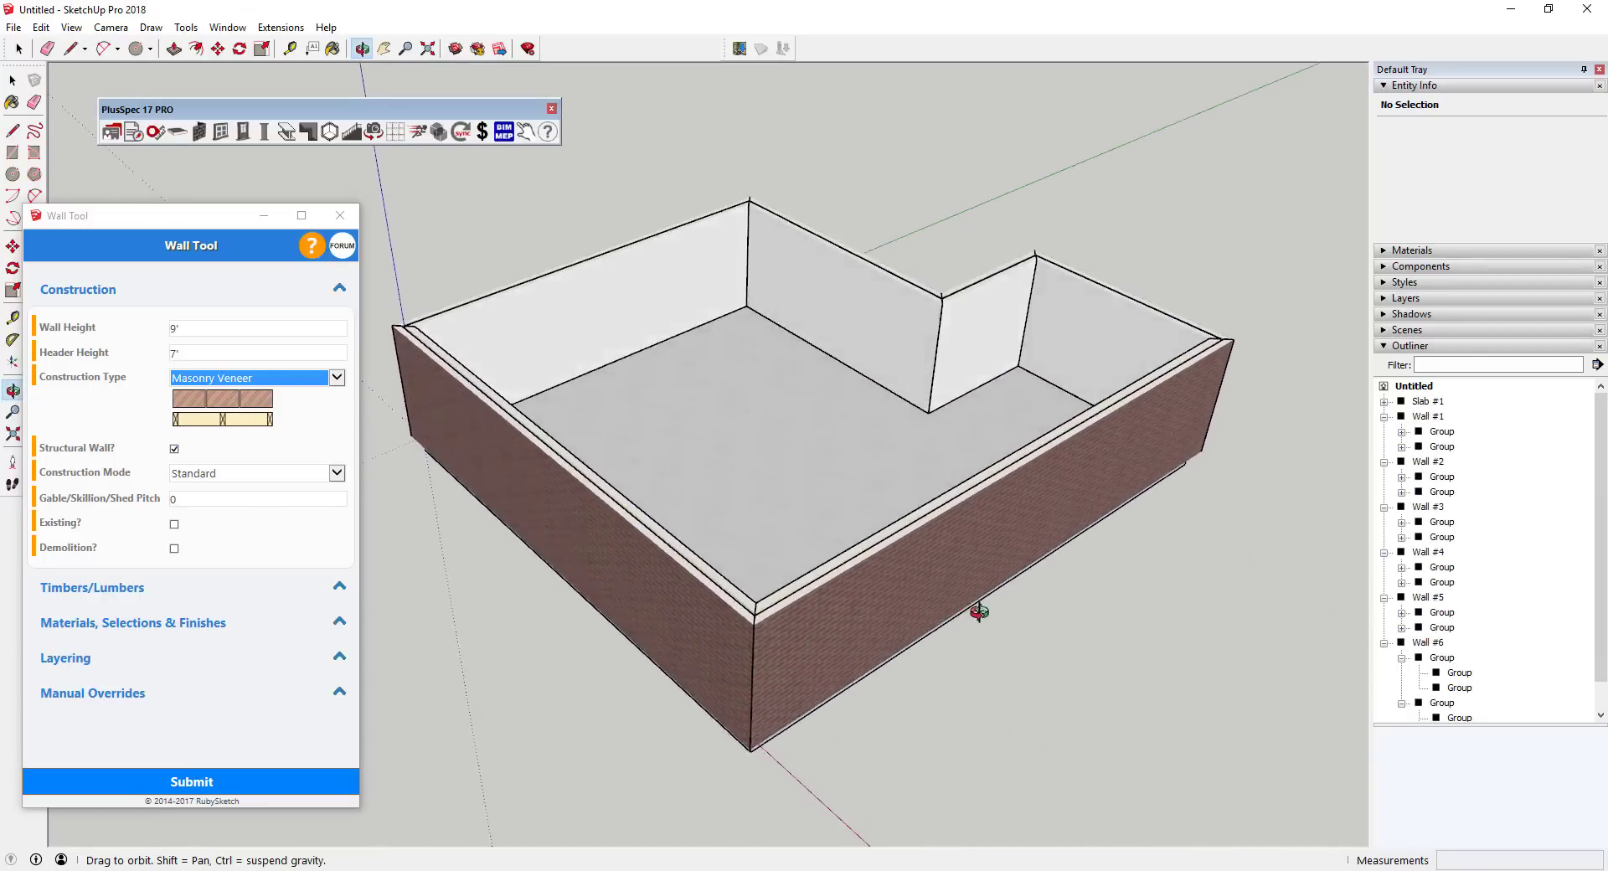
Place a 3'6 Swinging External/Hinged Patio door in the front wall
{"action": "left_click", "coordinate": [761, 482]}
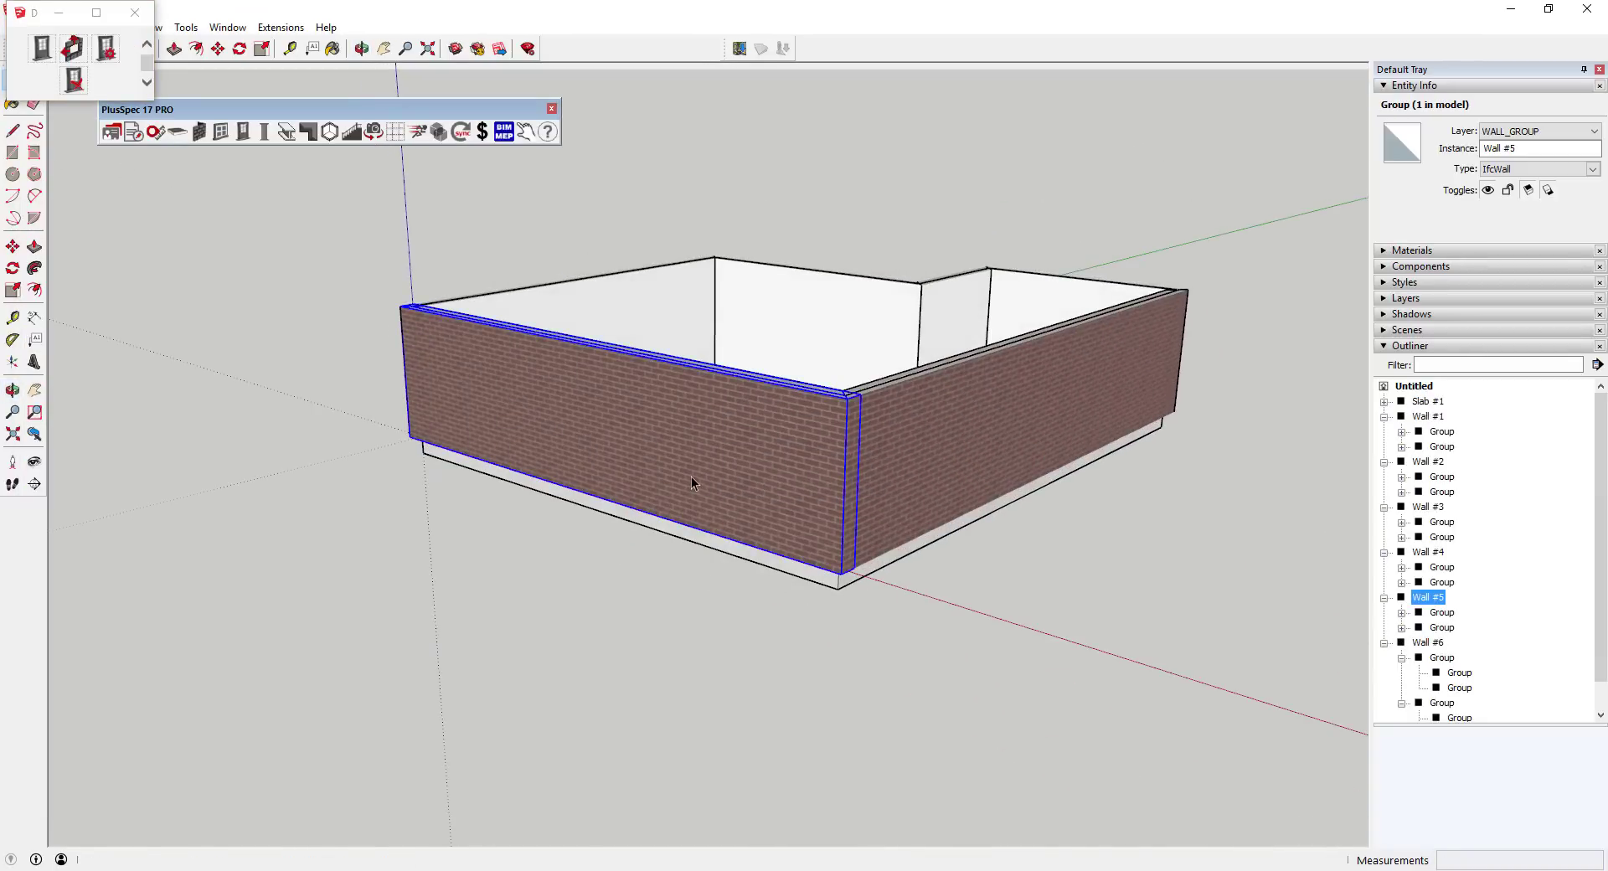
{"action": "left_click", "coordinate": [261, 352]}
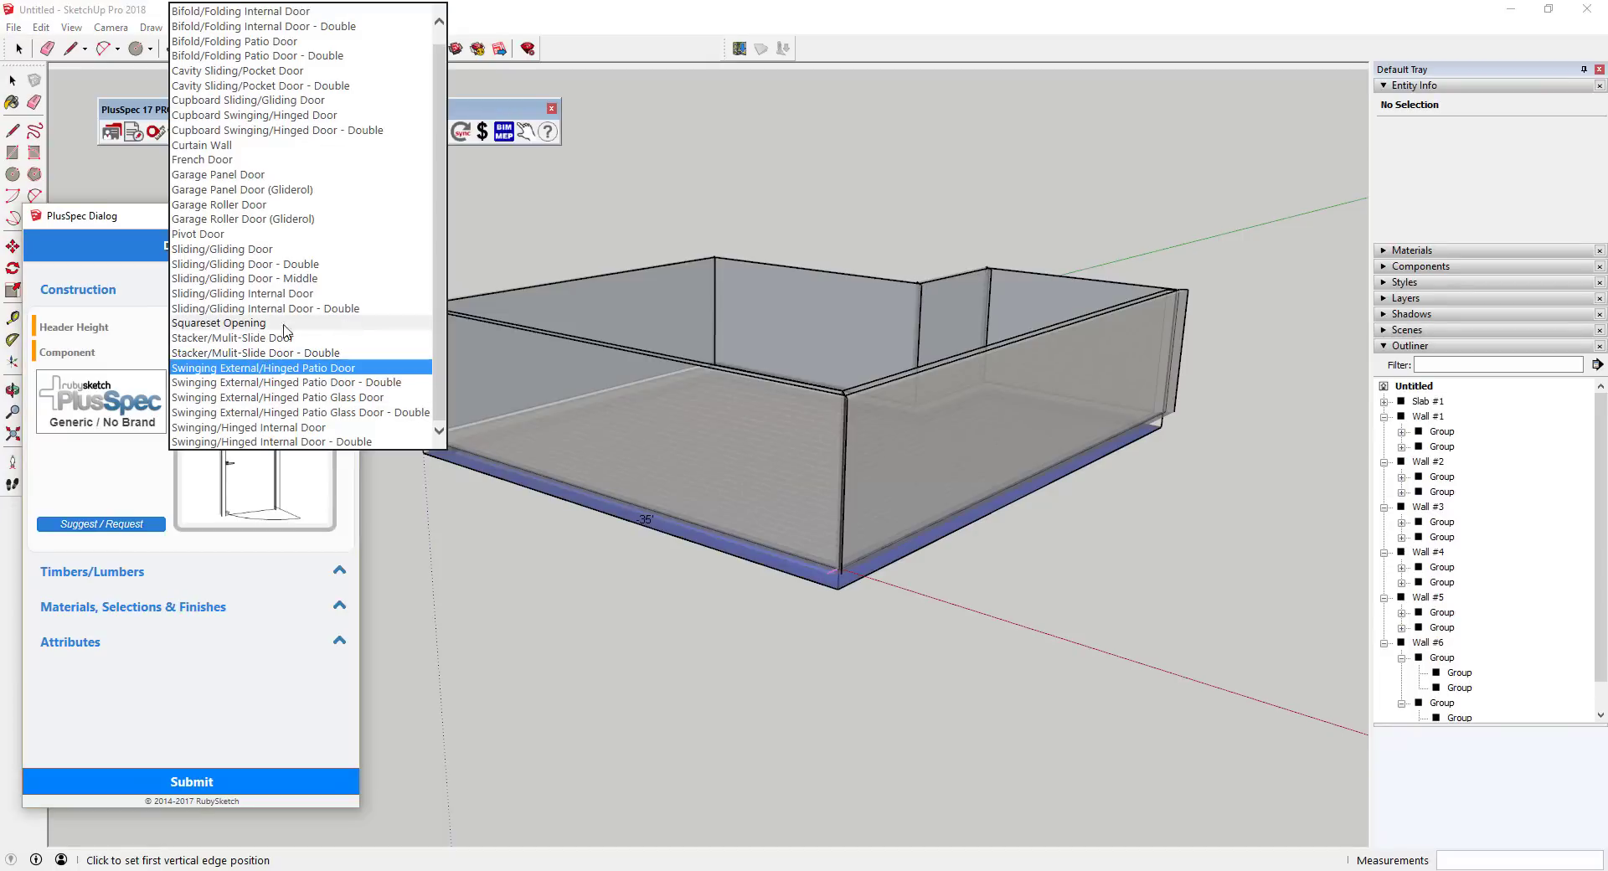
{"action": "left_click", "coordinate": [280, 369]}
{"action": "left_click", "coordinate": [687, 516]}
{"action": "type", "text": "3'6"}
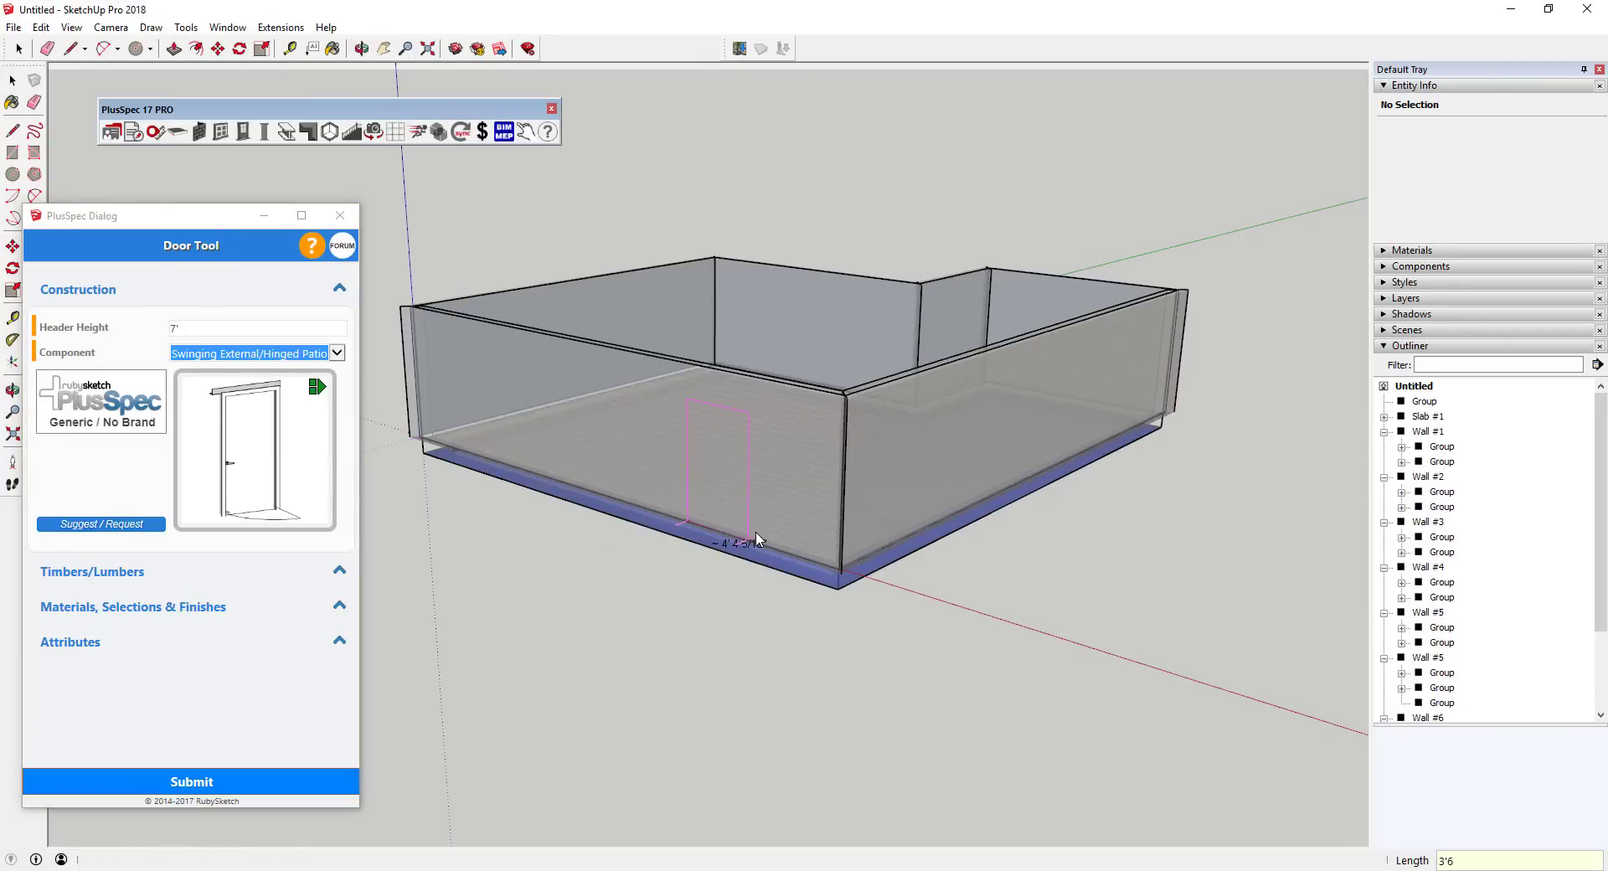
{"action": "key", "text": "Return"}
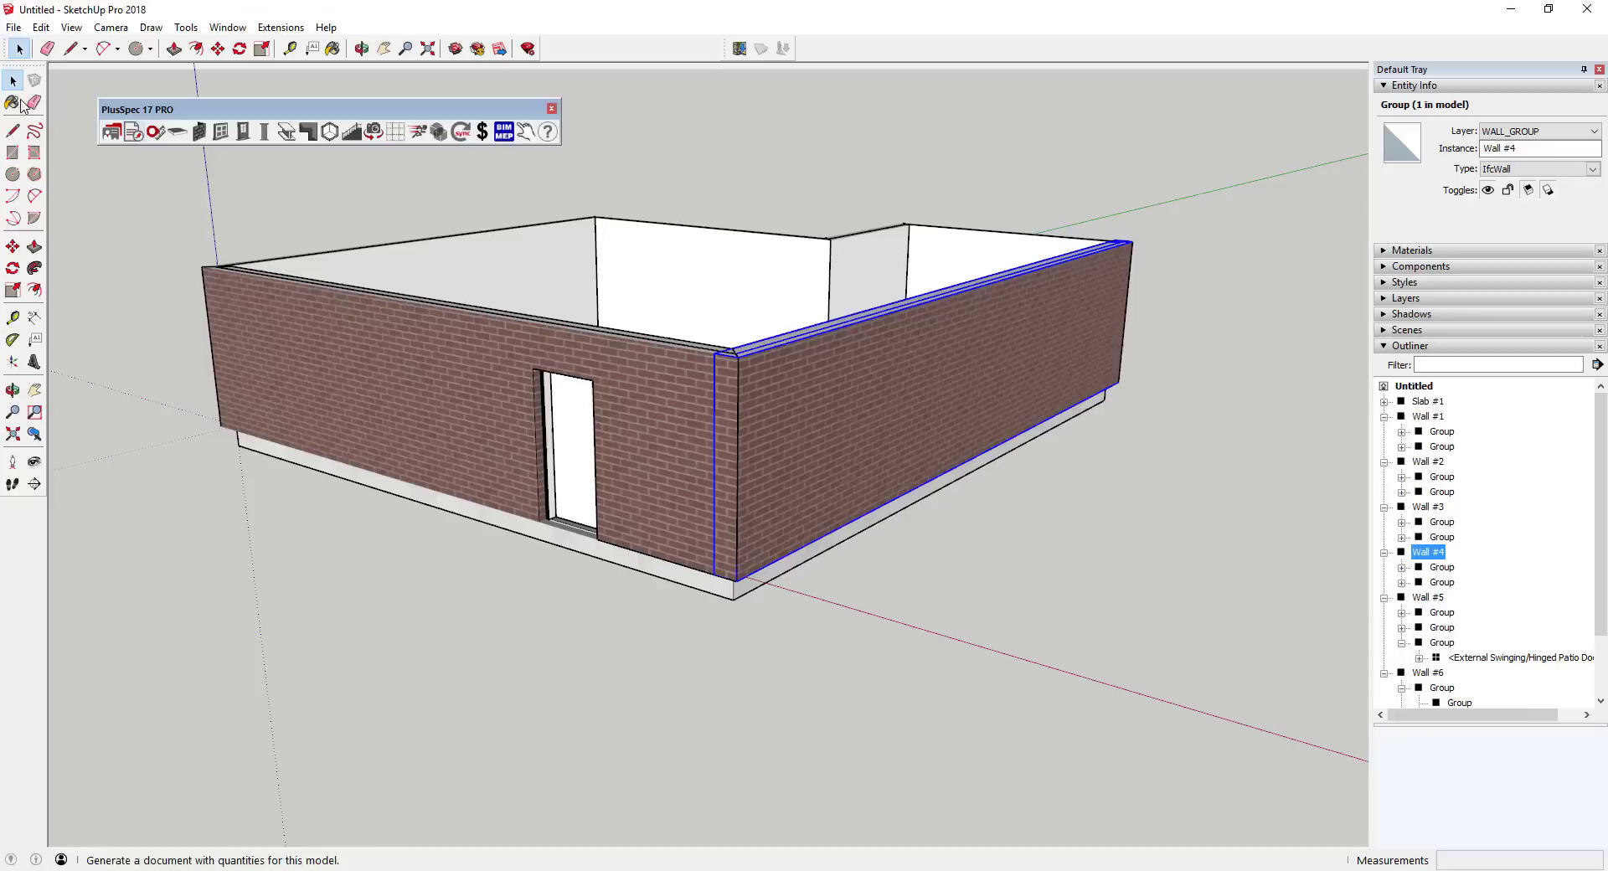
Insert two 3' double-hung windows along the adjoining wall
{"action": "left_click", "coordinate": [221, 131]}
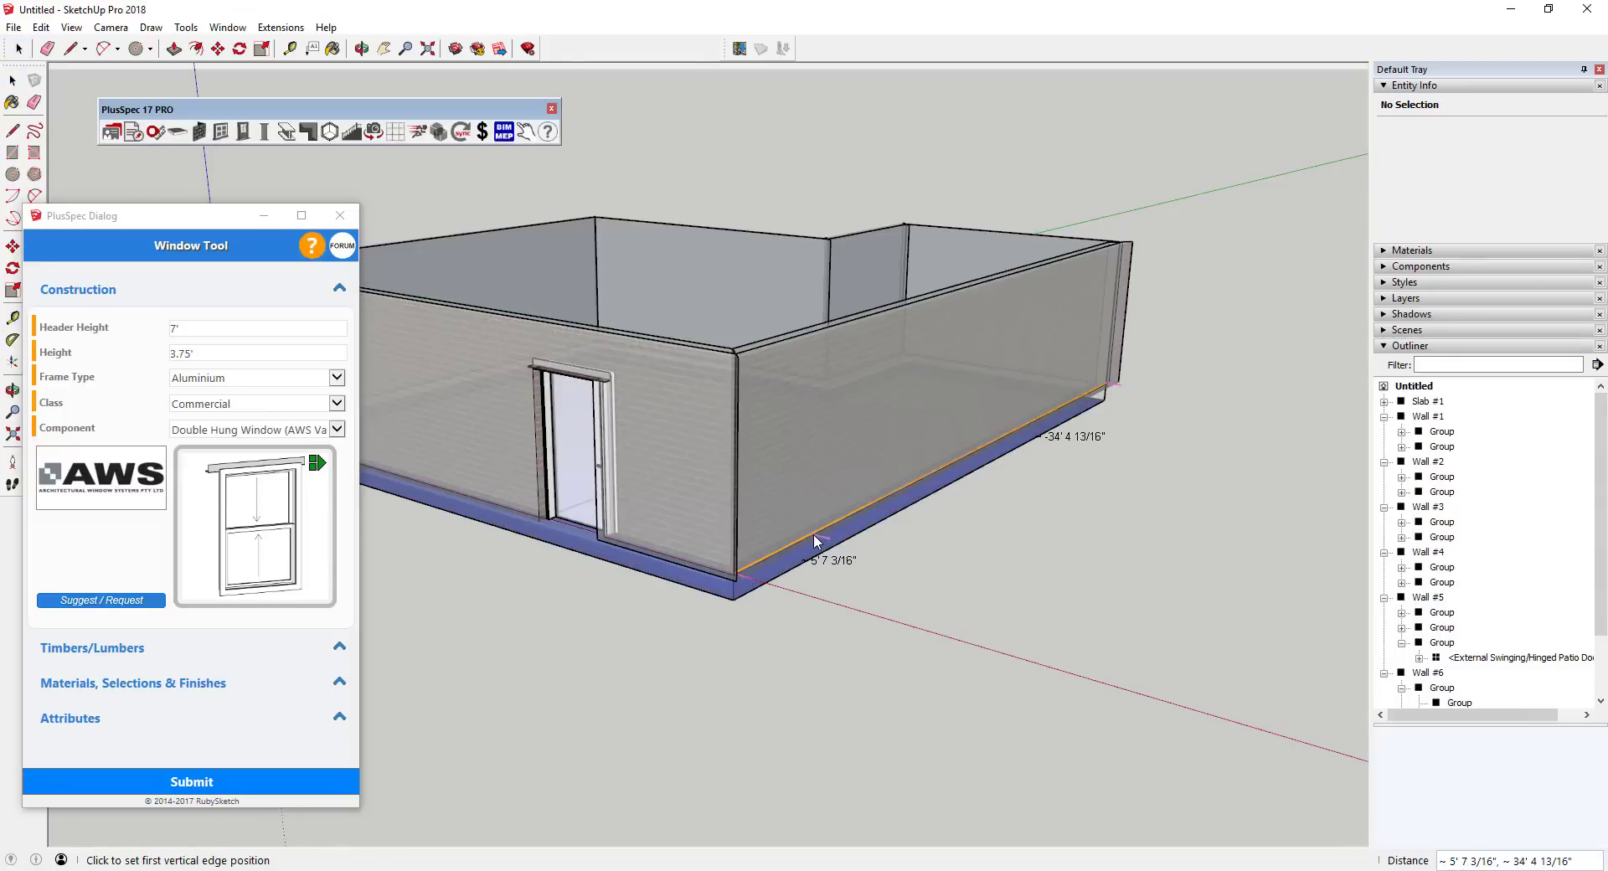
{"action": "type", "text": "3'"}
{"action": "key", "text": "Return"}
{"action": "left_click", "coordinate": [1020, 427]}
{"action": "type", "text": "3'"}
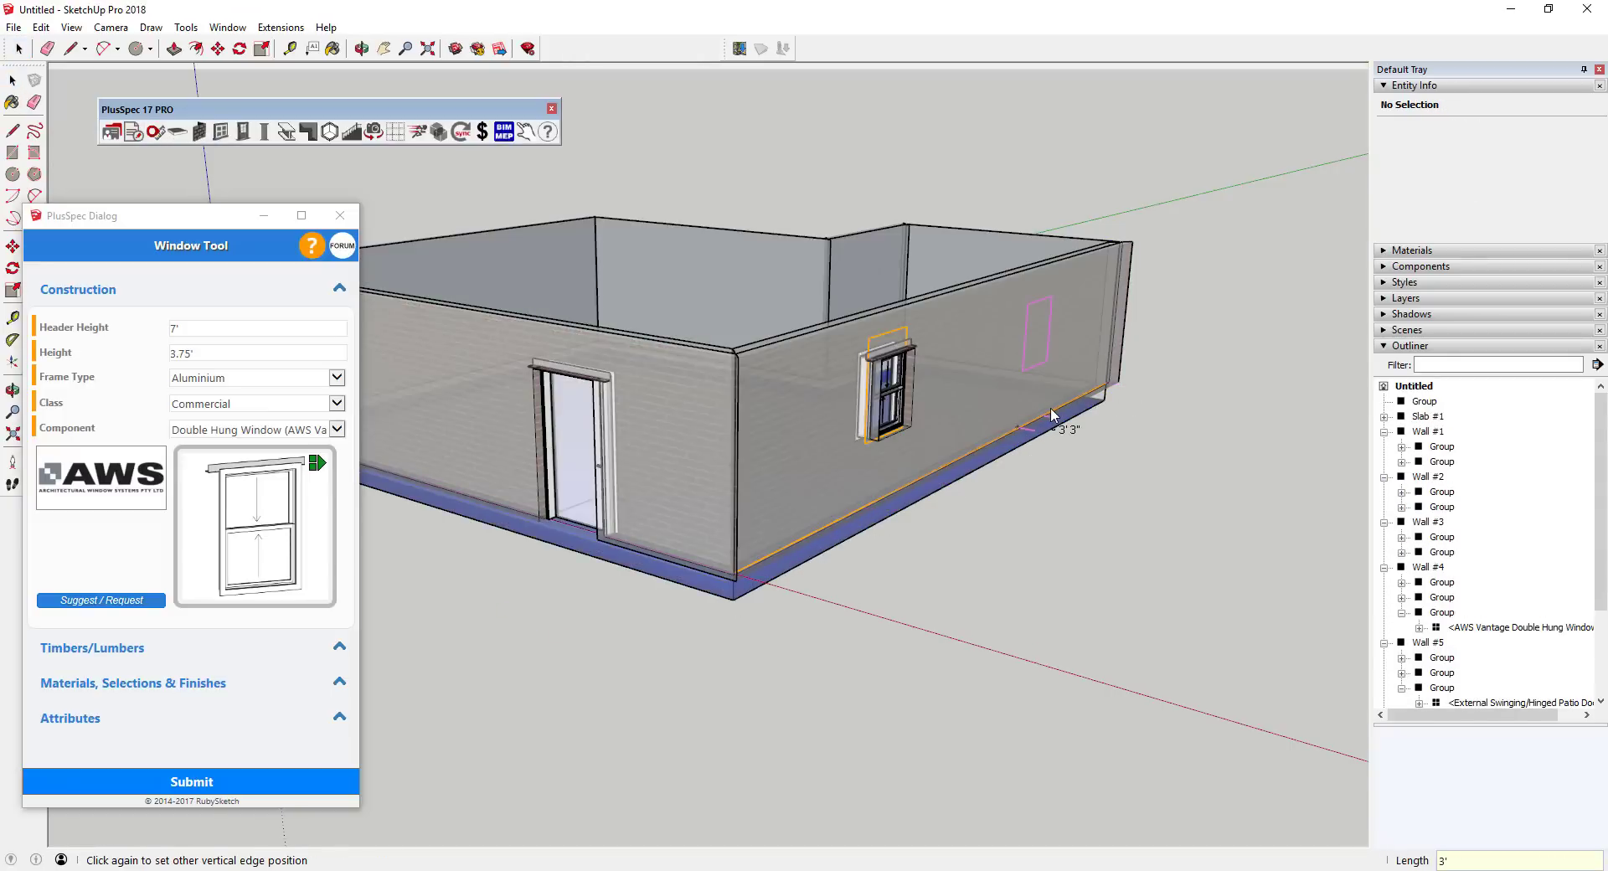
{"action": "key", "text": "Return"}
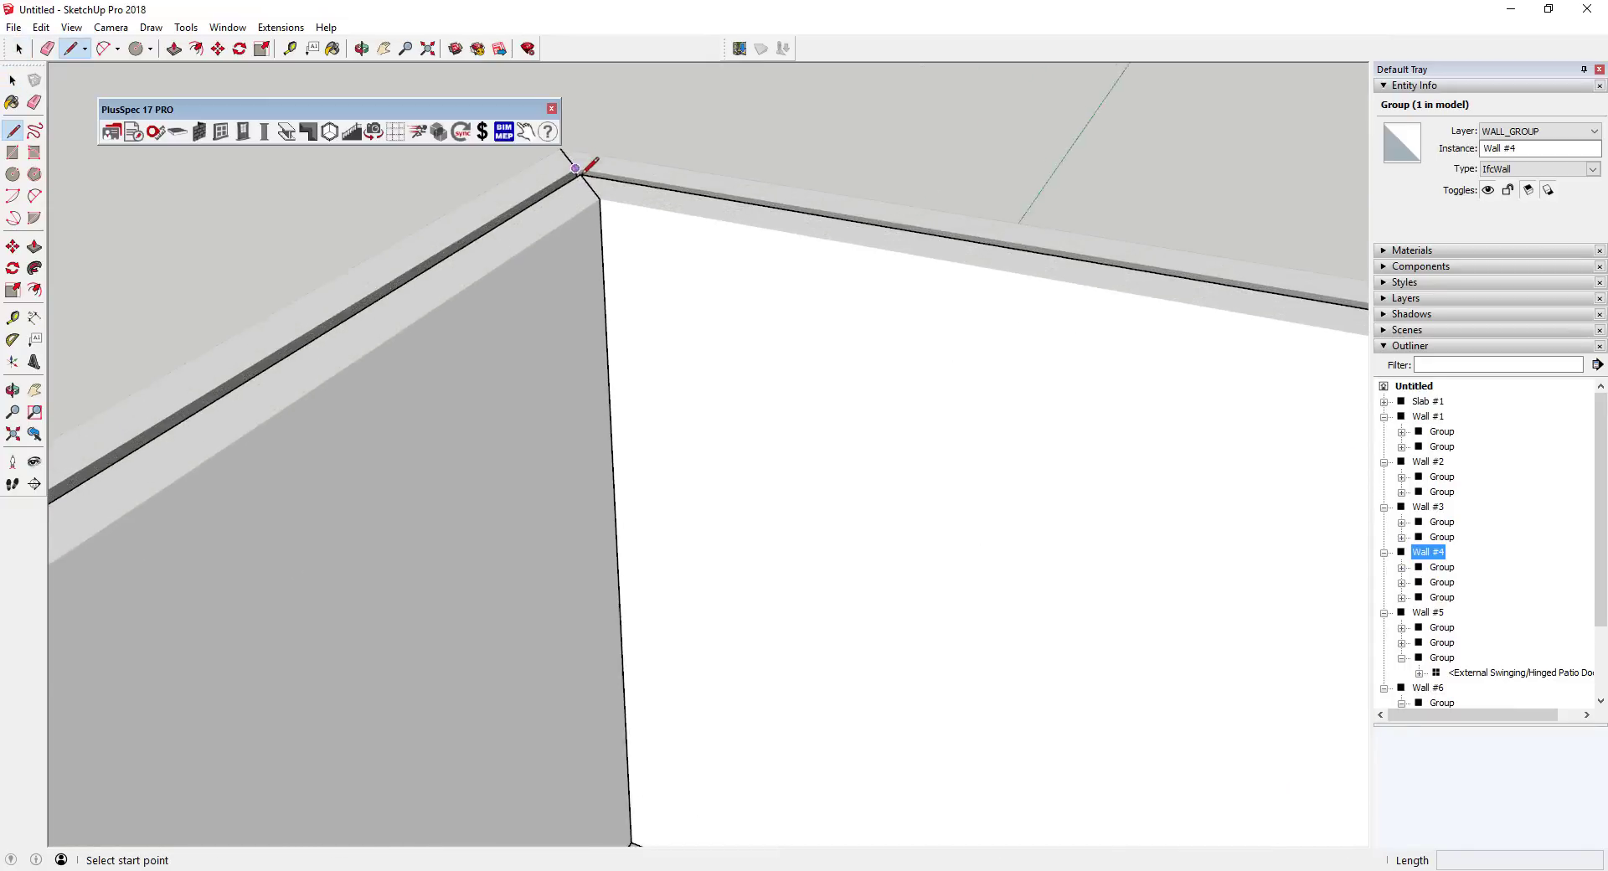
Add a hip roof to the brick house
{"action": "left_click", "coordinate": [578, 169]}
{"action": "scroll", "coordinate": [576, 167], "scroll_direction": "down", "scroll_amount": 5}
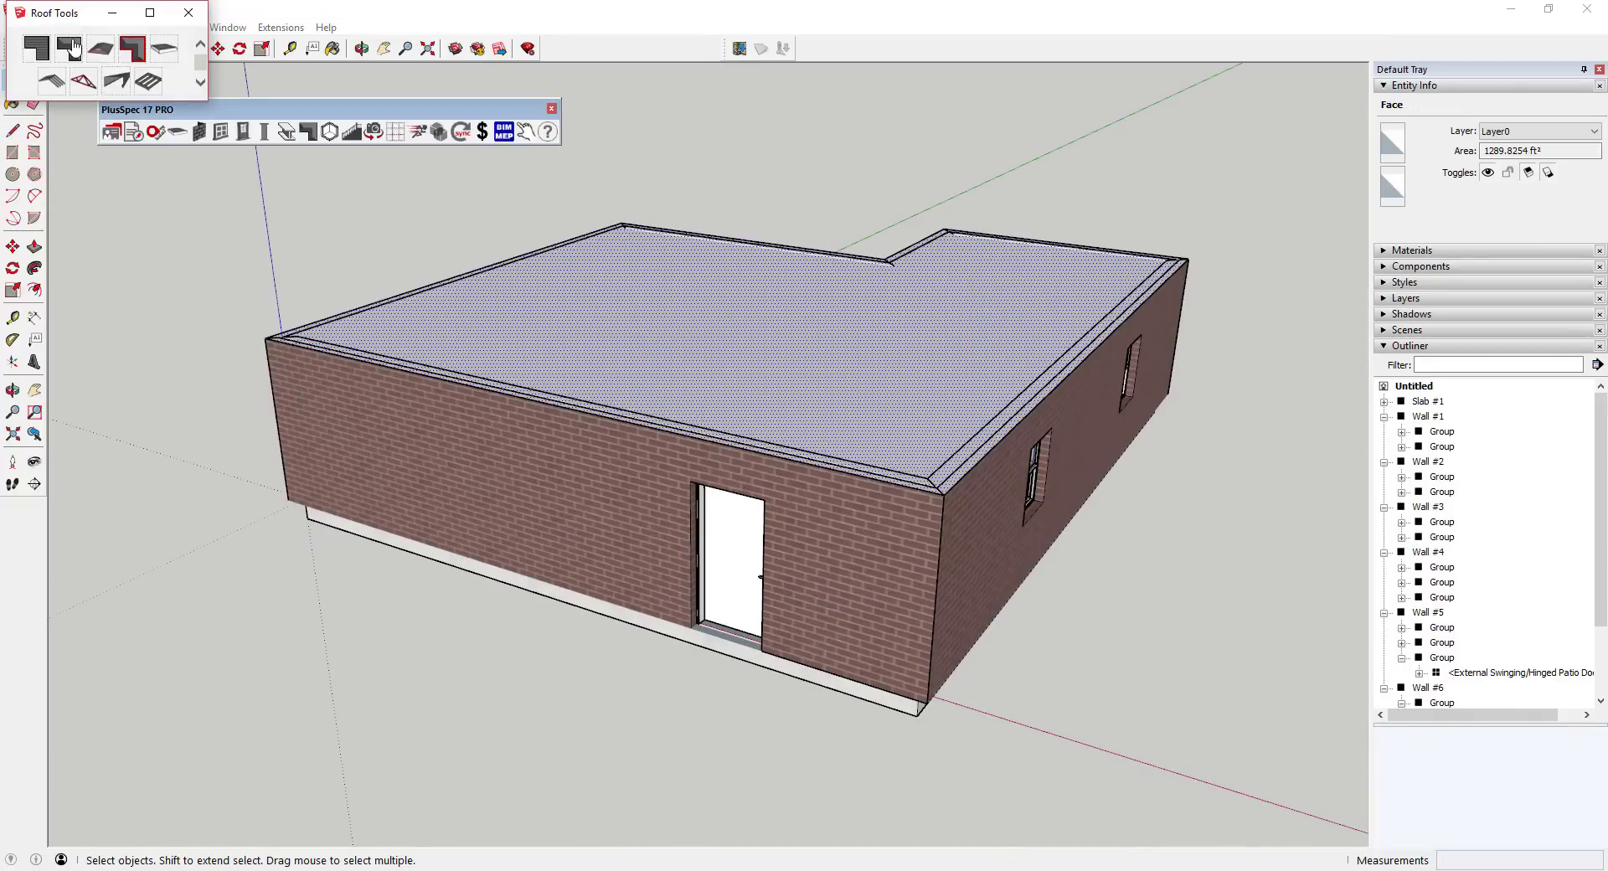
{"action": "left_click", "coordinate": [36, 43]}
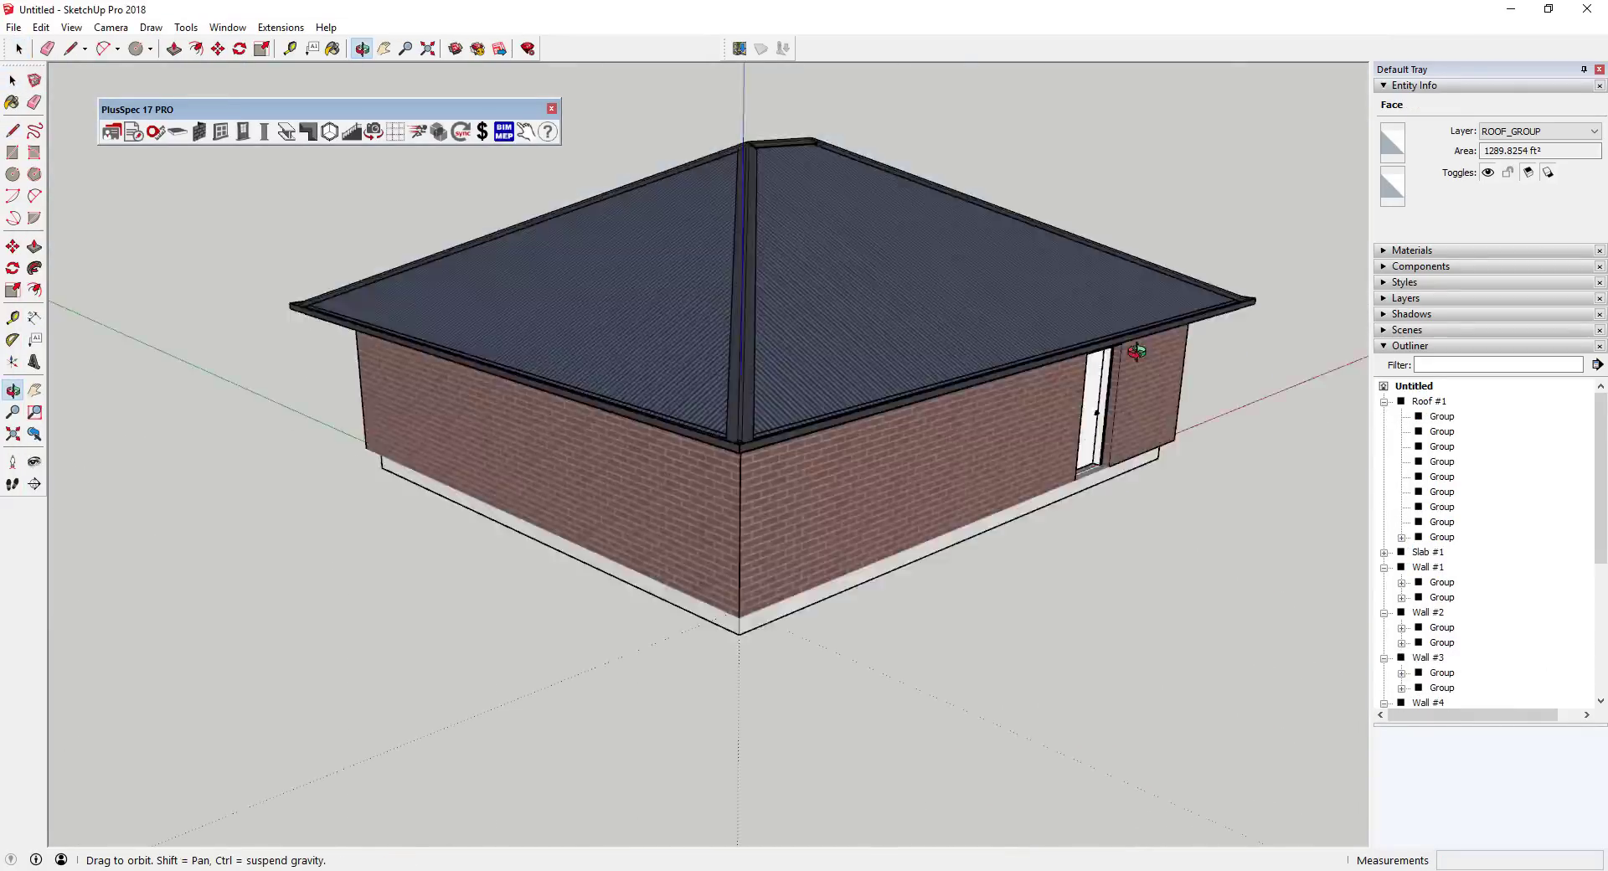
Change the left double-hung window to a Sliding/Gliding Window and select the walls
{"action": "left_click", "coordinate": [740, 400]}
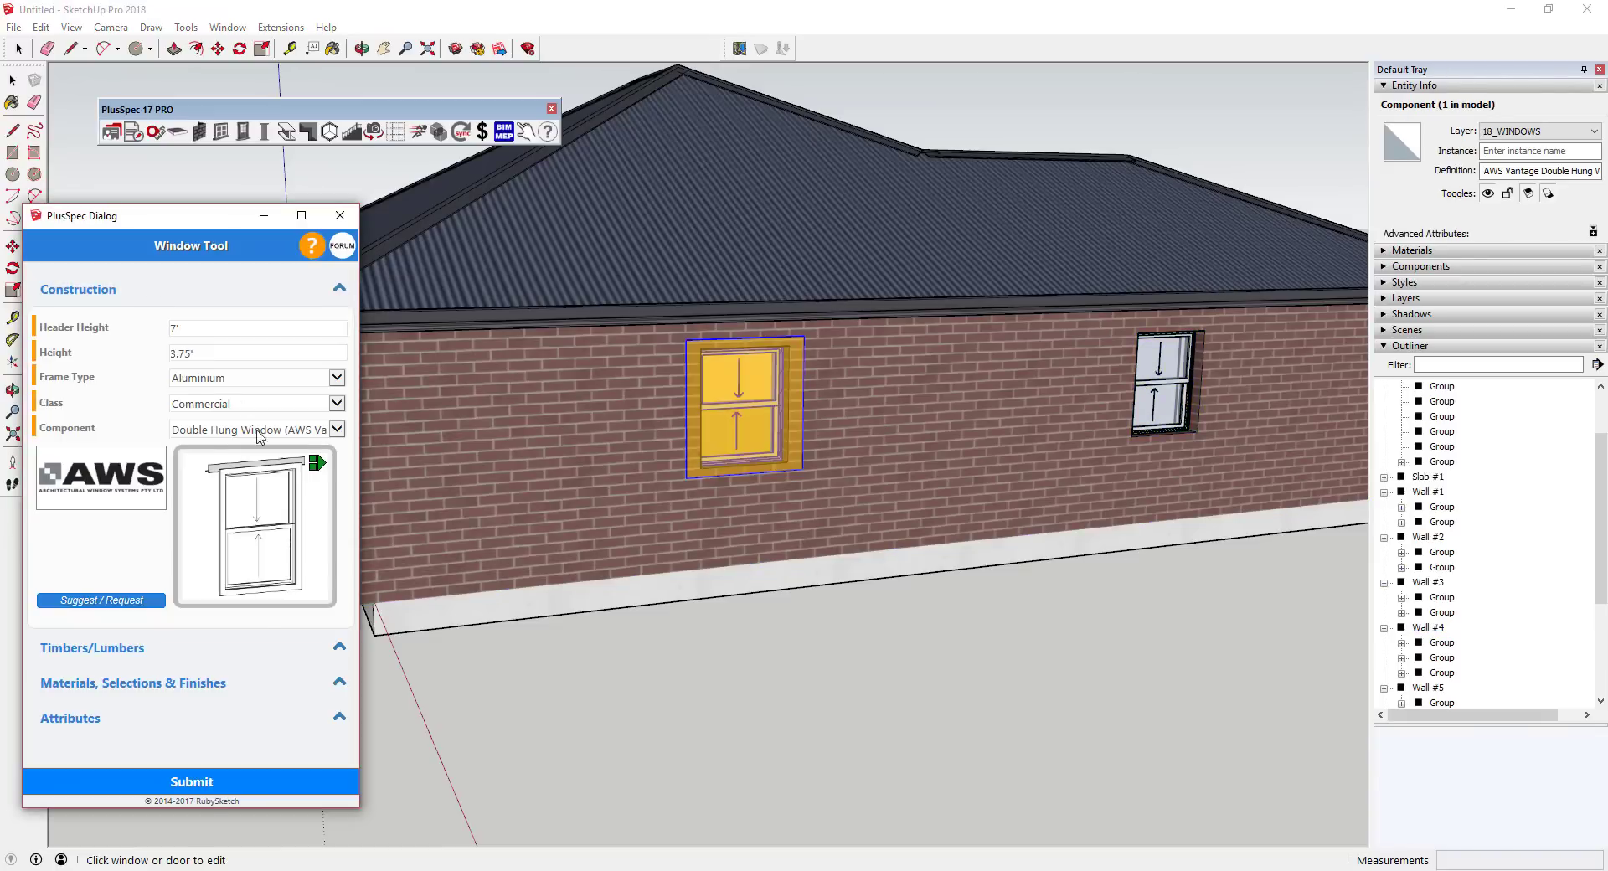
{"action": "left_click", "coordinate": [231, 431]}
{"action": "left_click", "coordinate": [238, 339]}
{"action": "left_click", "coordinate": [264, 431]}
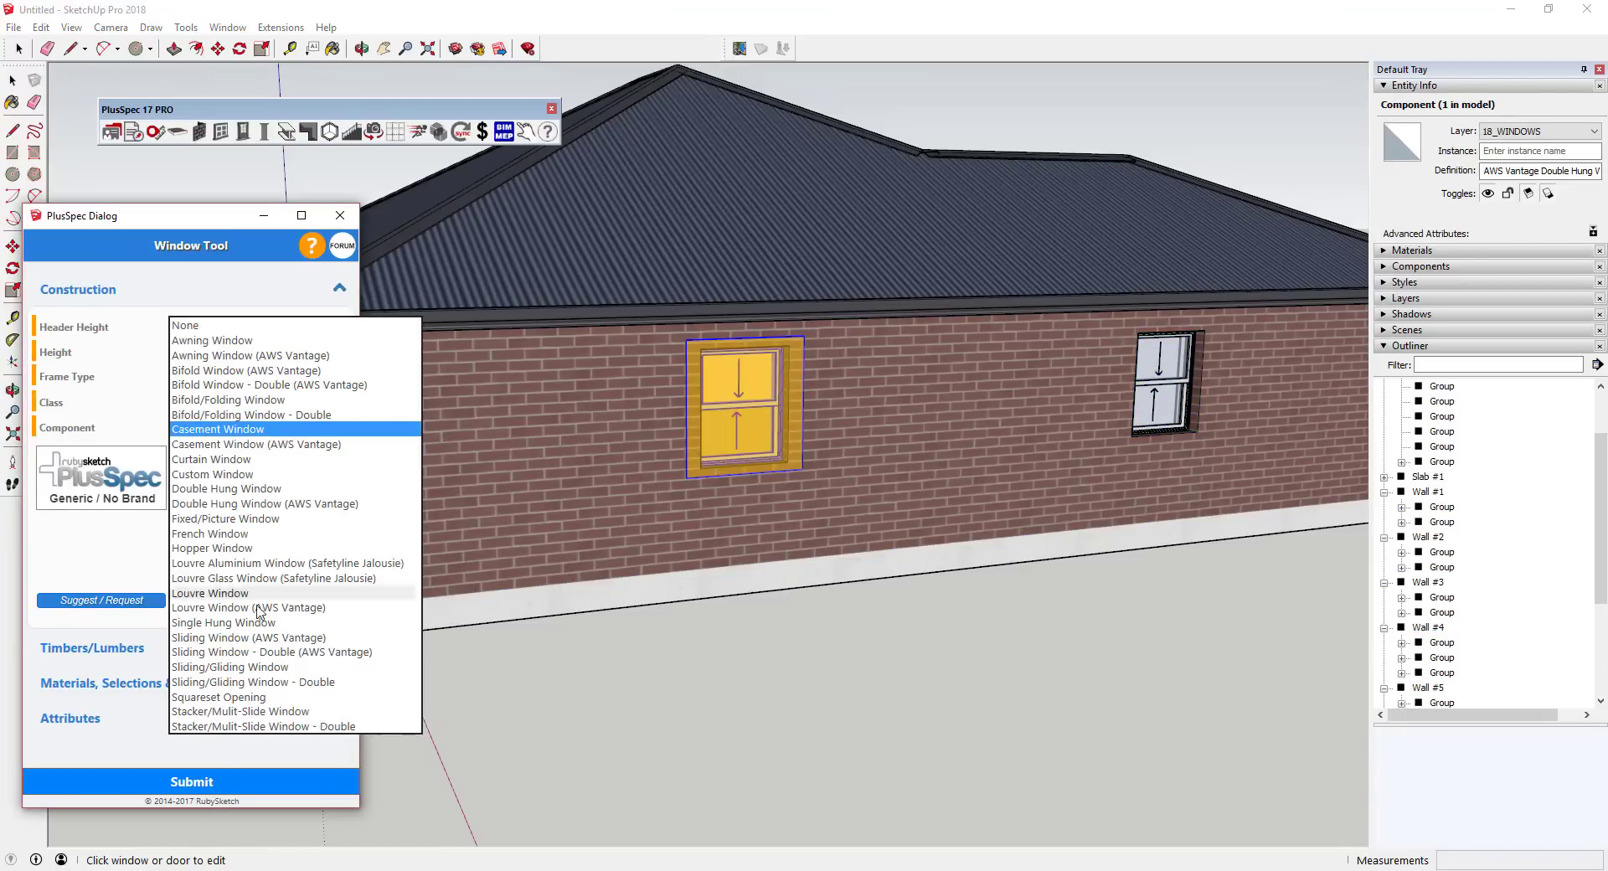
{"action": "left_click", "coordinate": [234, 659]}
{"action": "left_click", "coordinate": [796, 419]}
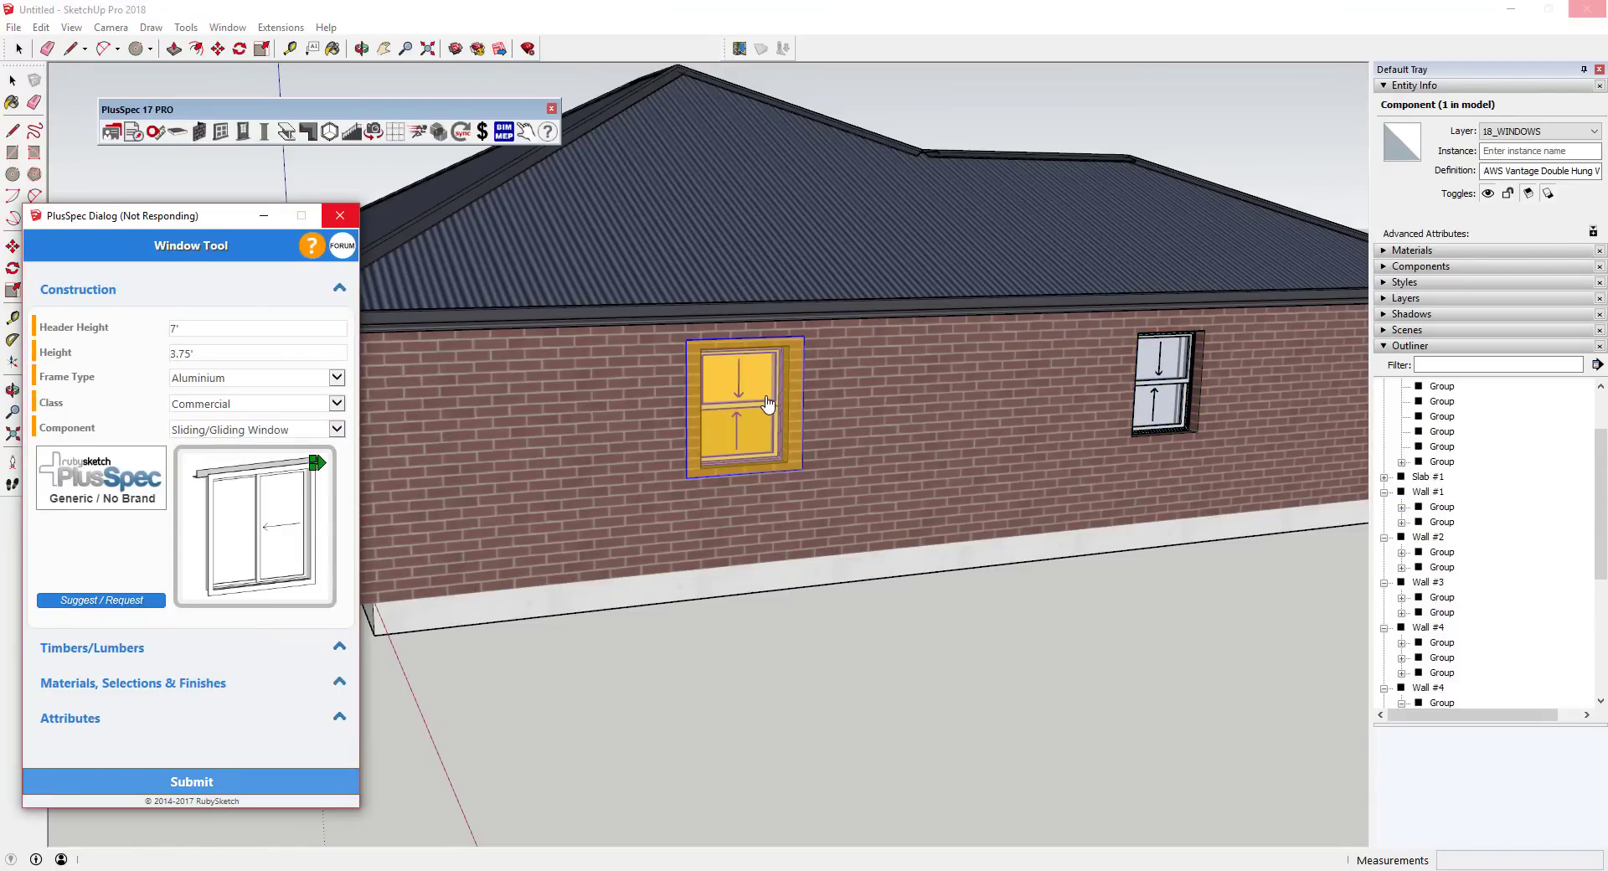
{"action": "scroll", "coordinate": [526, 419], "scroll_direction": "down", "scroll_amount": 3}
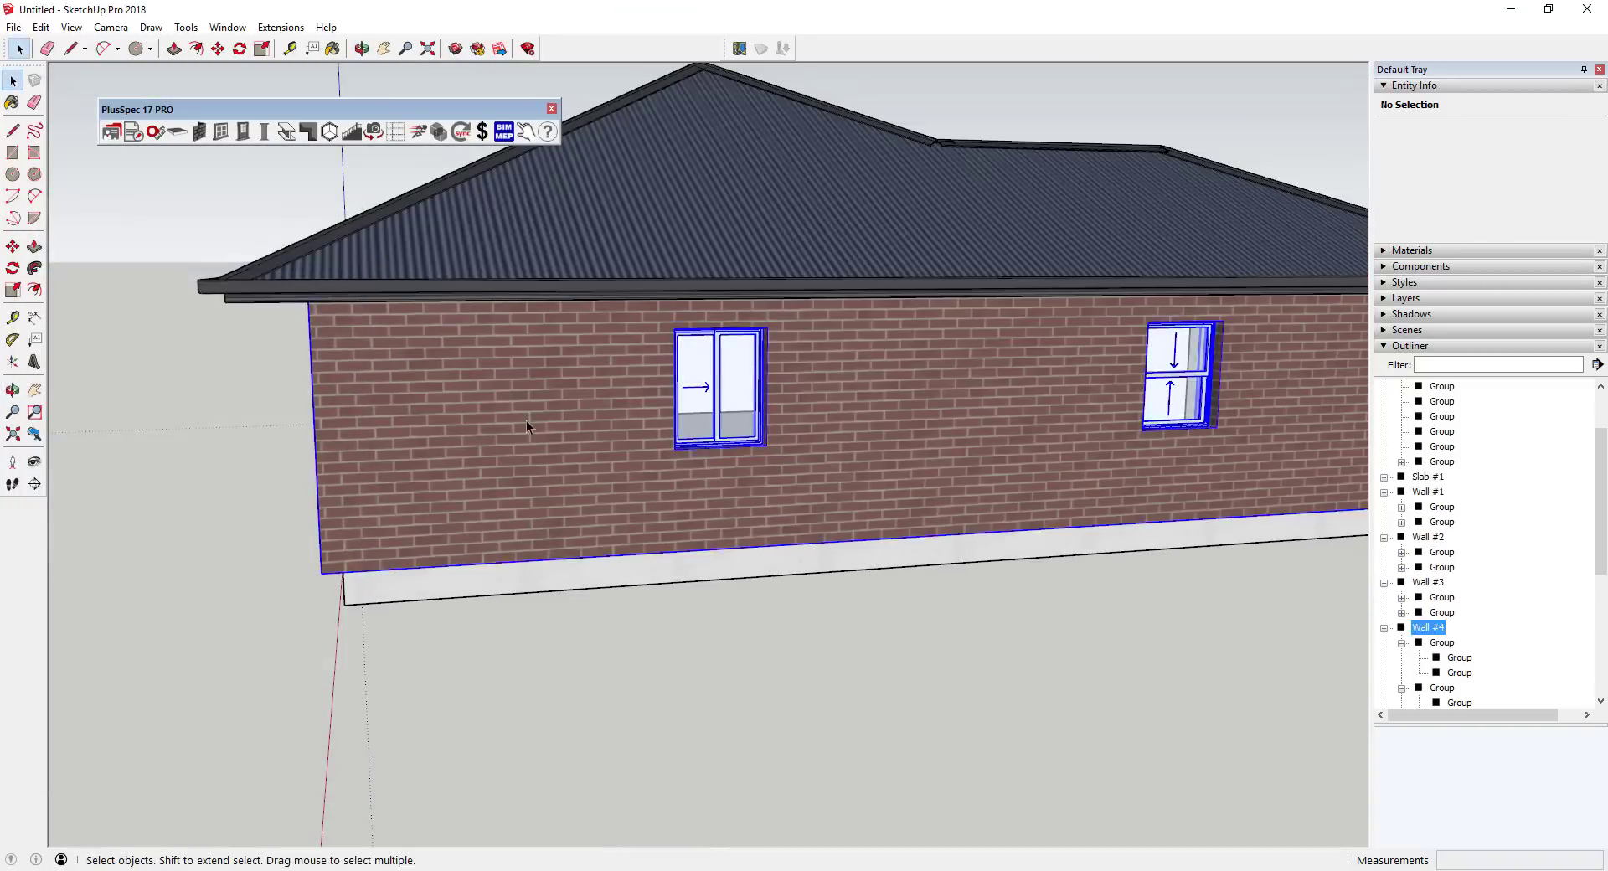
{"action": "mouse_move", "coordinate": [525, 420]}
{"action": "middle_mouse_down"}
{"action": "mouse_move", "coordinate": [681, 437]}
{"action": "mouse_move", "coordinate": [311, 394]}
{"action": "mouse_move", "coordinate": [727, 401]}
{"action": "middle_mouse_up"}
Edit the walls and change the hip roof's material to Terracotta Tile
{"action": "right_click", "coordinate": [727, 400]}
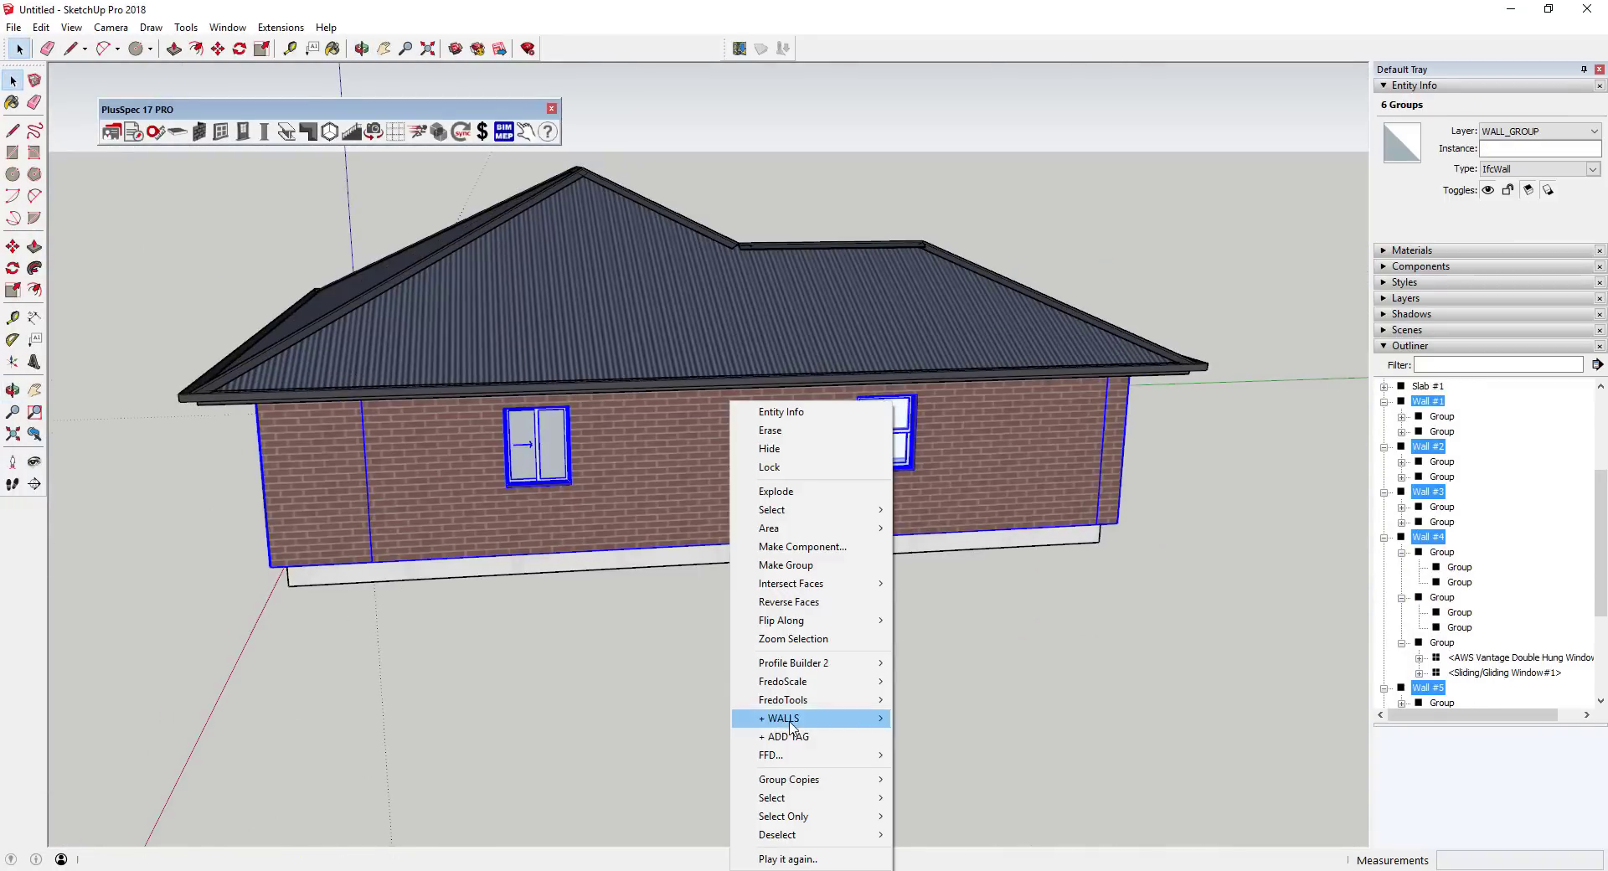
{"action": "key", "text": "Escape"}
{"action": "right_click", "coordinate": [801, 527]}
{"action": "mouse_move", "coordinate": [807, 717]}
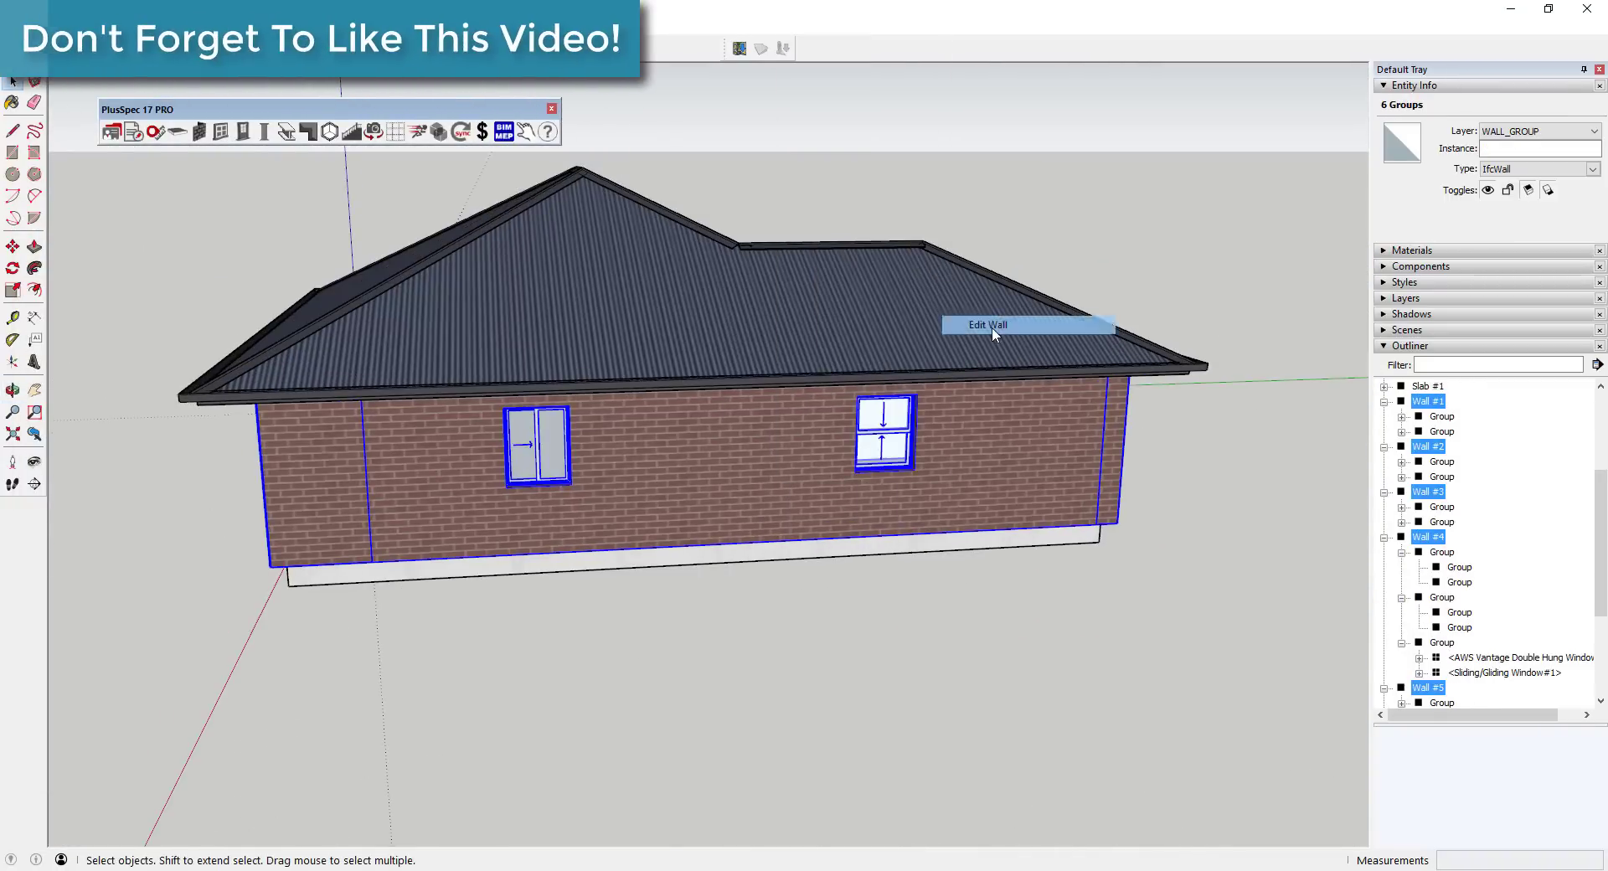
{"action": "left_click", "coordinate": [1005, 328]}
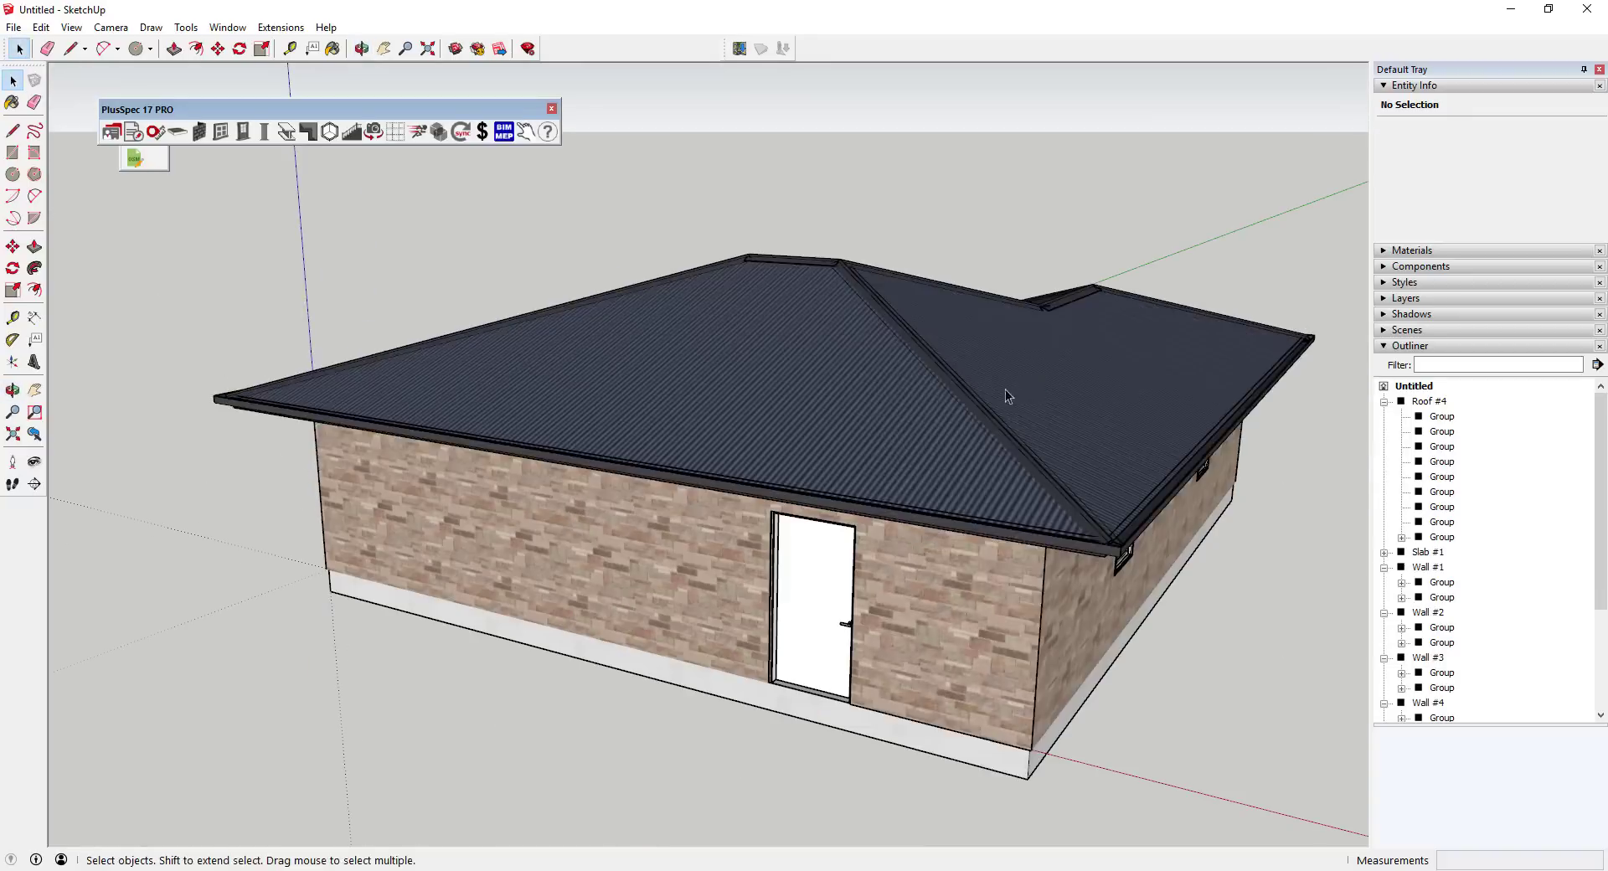
{"action": "left_click", "coordinate": [218, 378]}
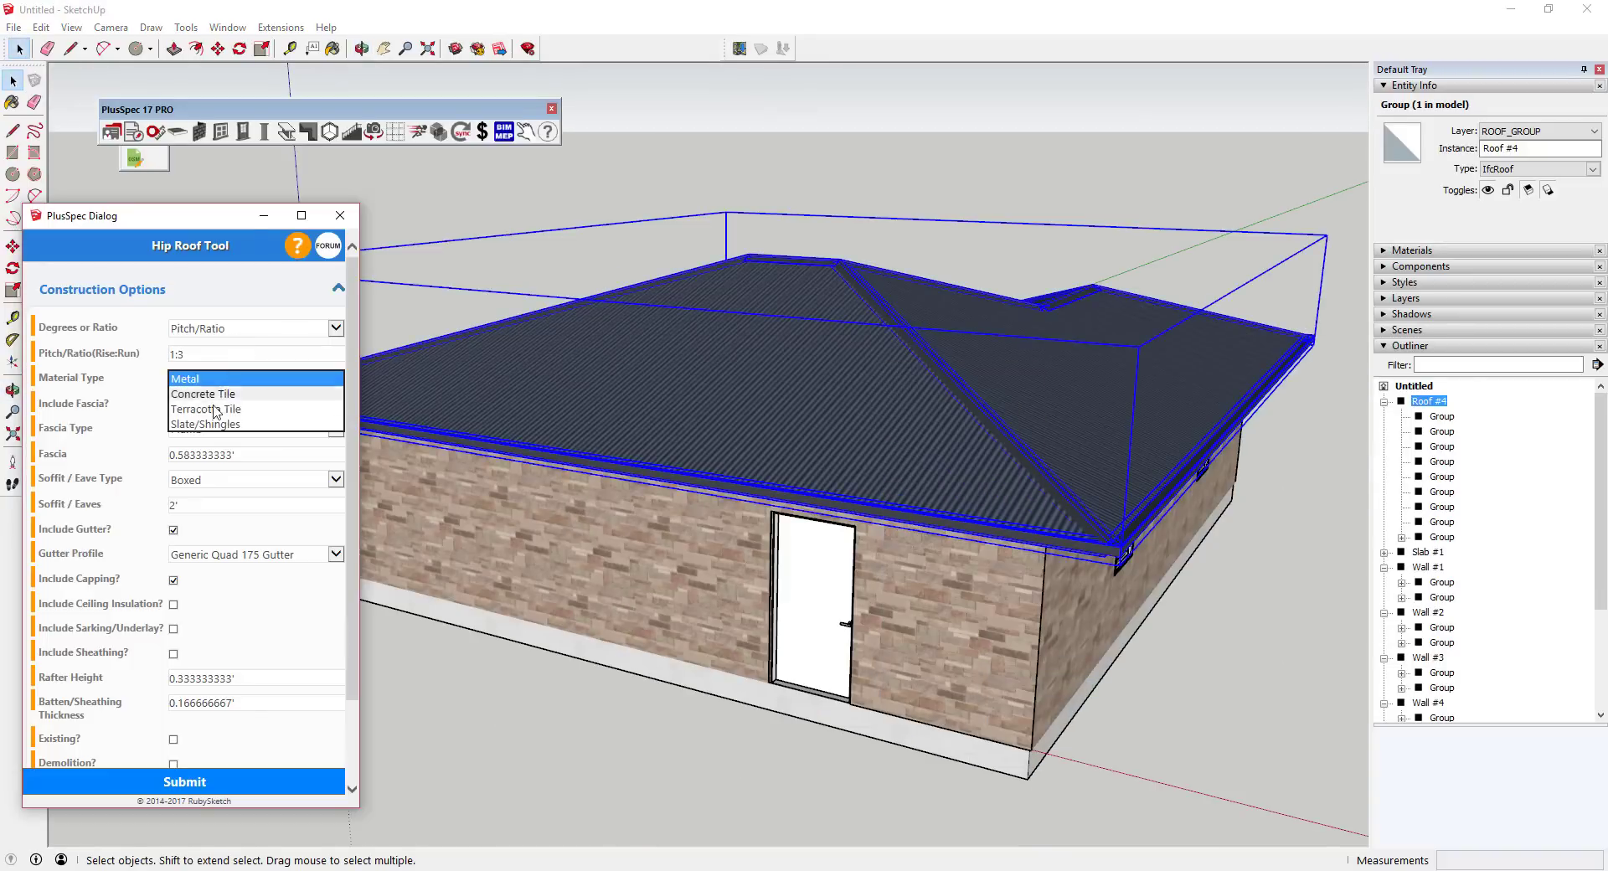
{"action": "left_click", "coordinate": [202, 783]}
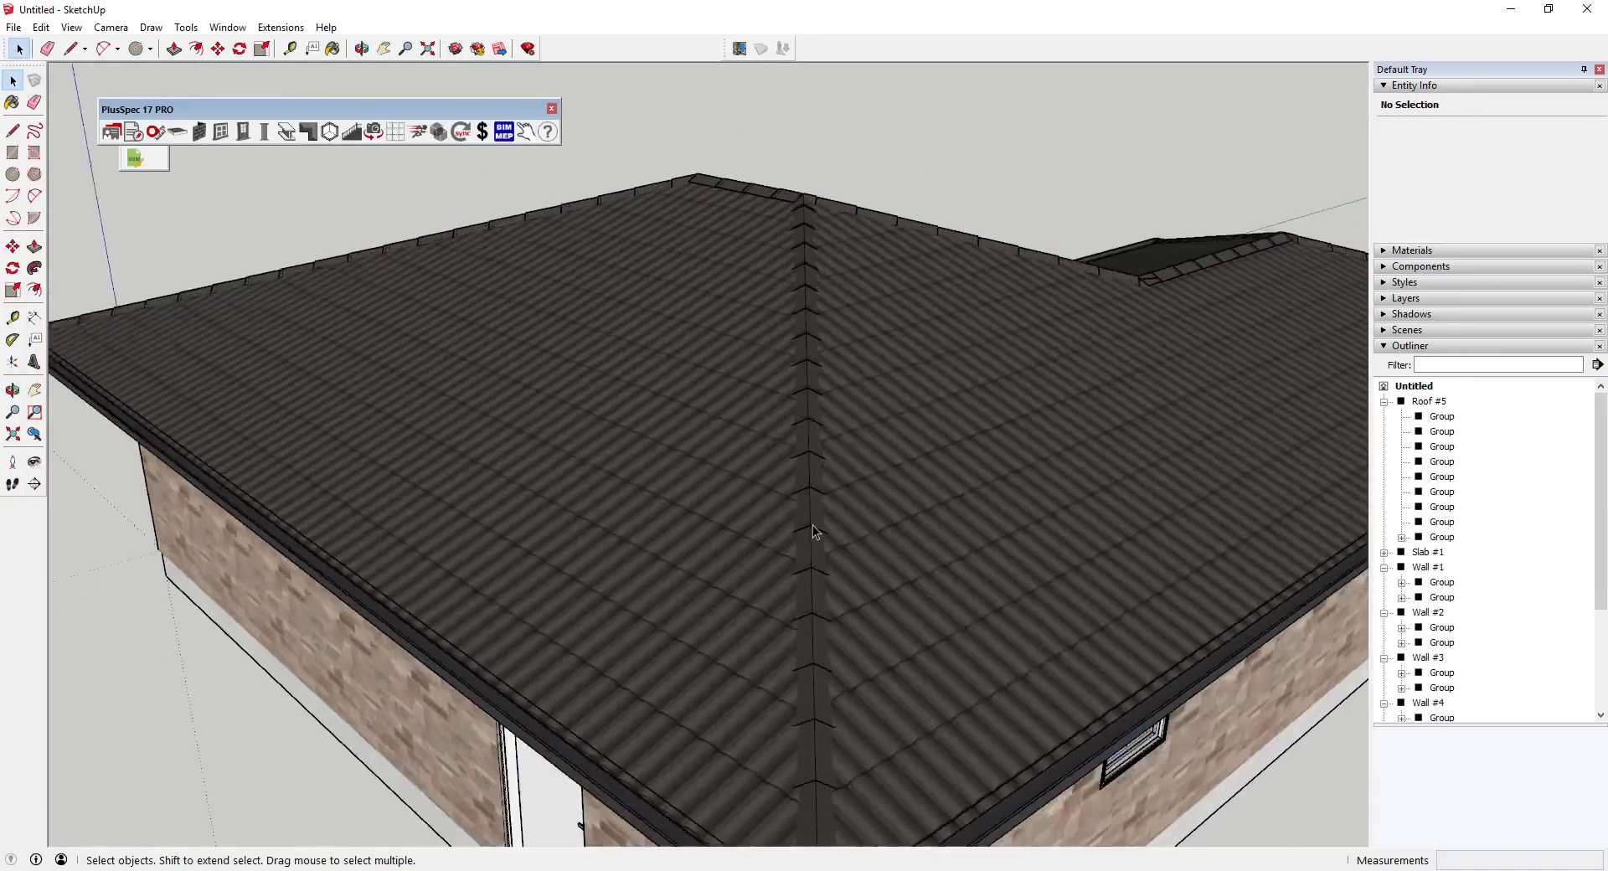
Inspect the tiled roof, then hide it
{"action": "middle_click_drag", "start_coordinate": [813, 524], "coordinate": [925, 657]}
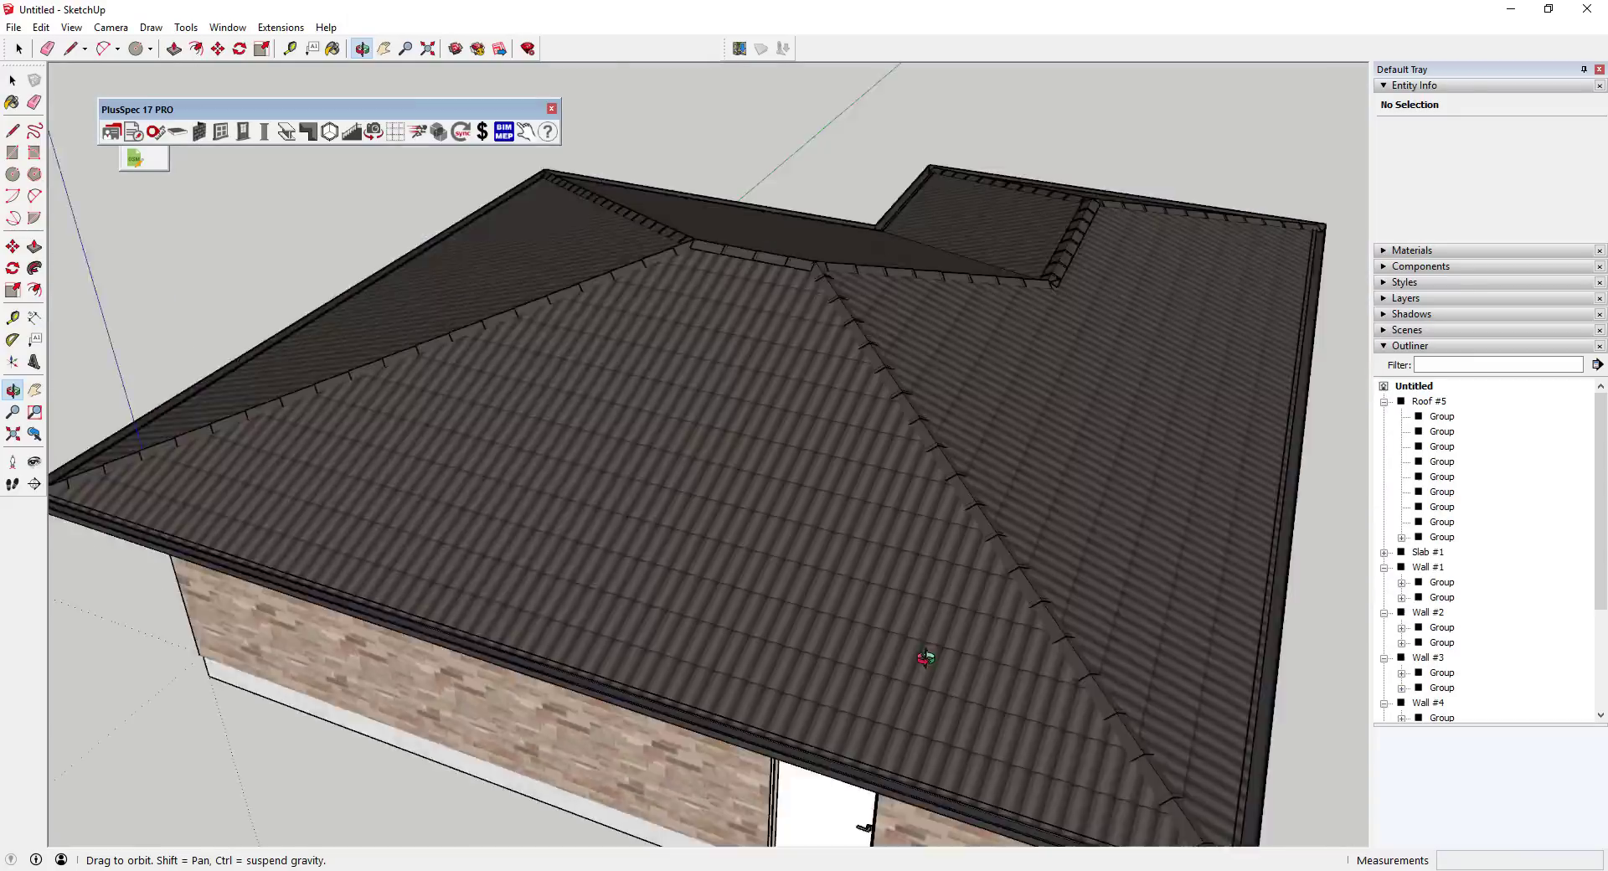
{"action": "scroll", "coordinate": [925, 657], "scroll_direction": "down", "scroll_amount": 5}
{"action": "key", "text": "space"}
{"action": "middle_click_drag", "start_coordinate": [754, 452], "coordinate": [897, 401]}
{"action": "right_click", "coordinate": [779, 431]}
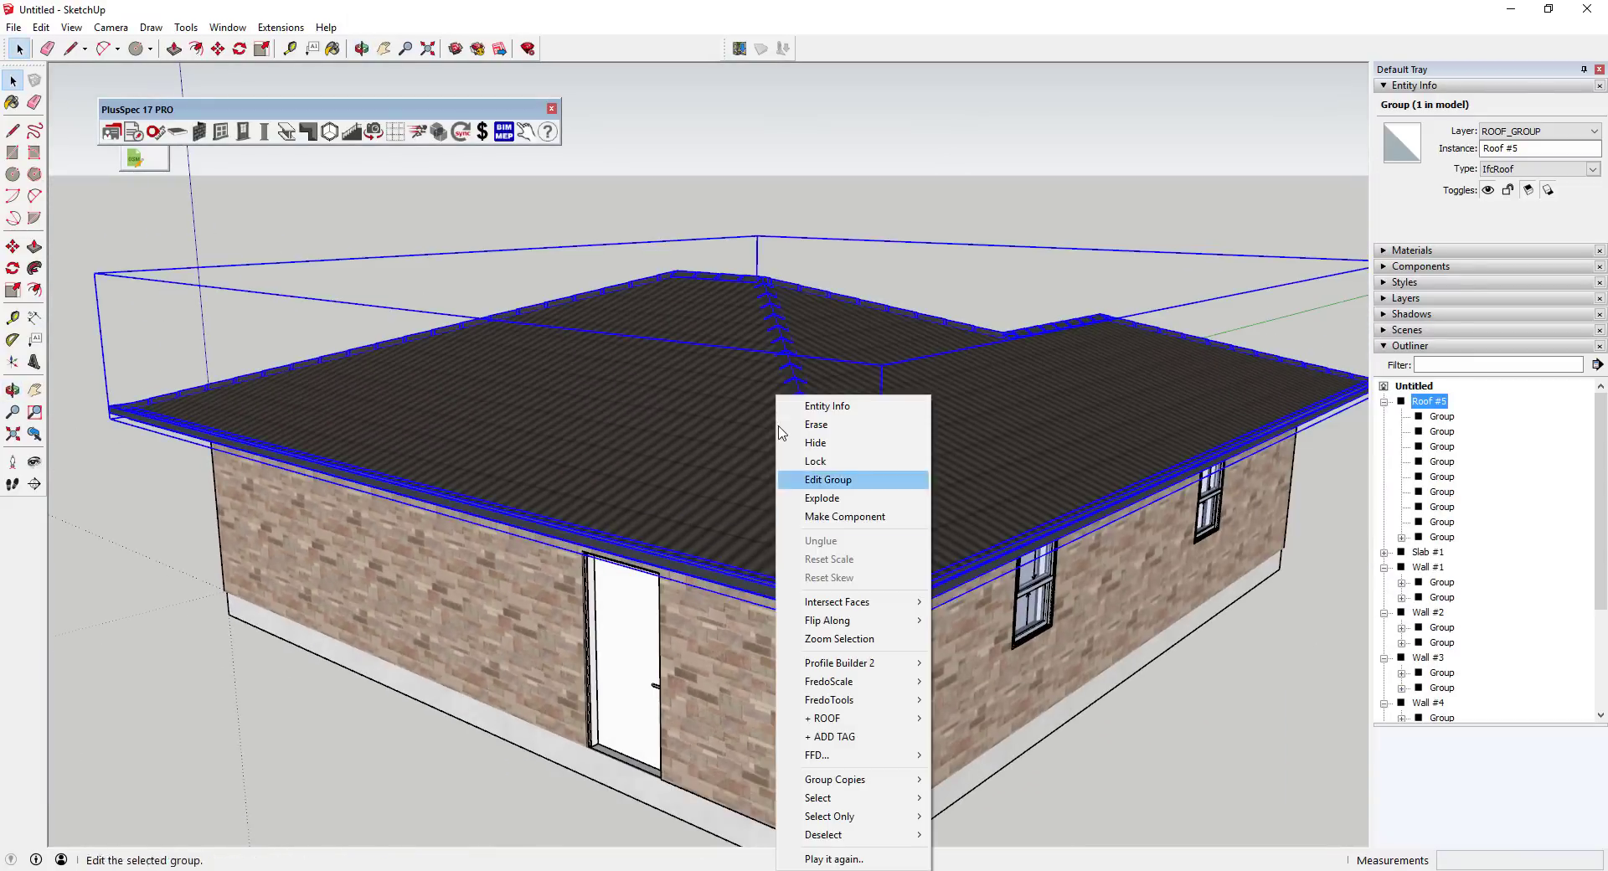
{"action": "left_click", "coordinate": [816, 443]}
Draw Internal Only partition walls from the inner L corner across the house
{"action": "left_click", "coordinate": [199, 132]}
{"action": "left_click", "coordinate": [249, 377]}
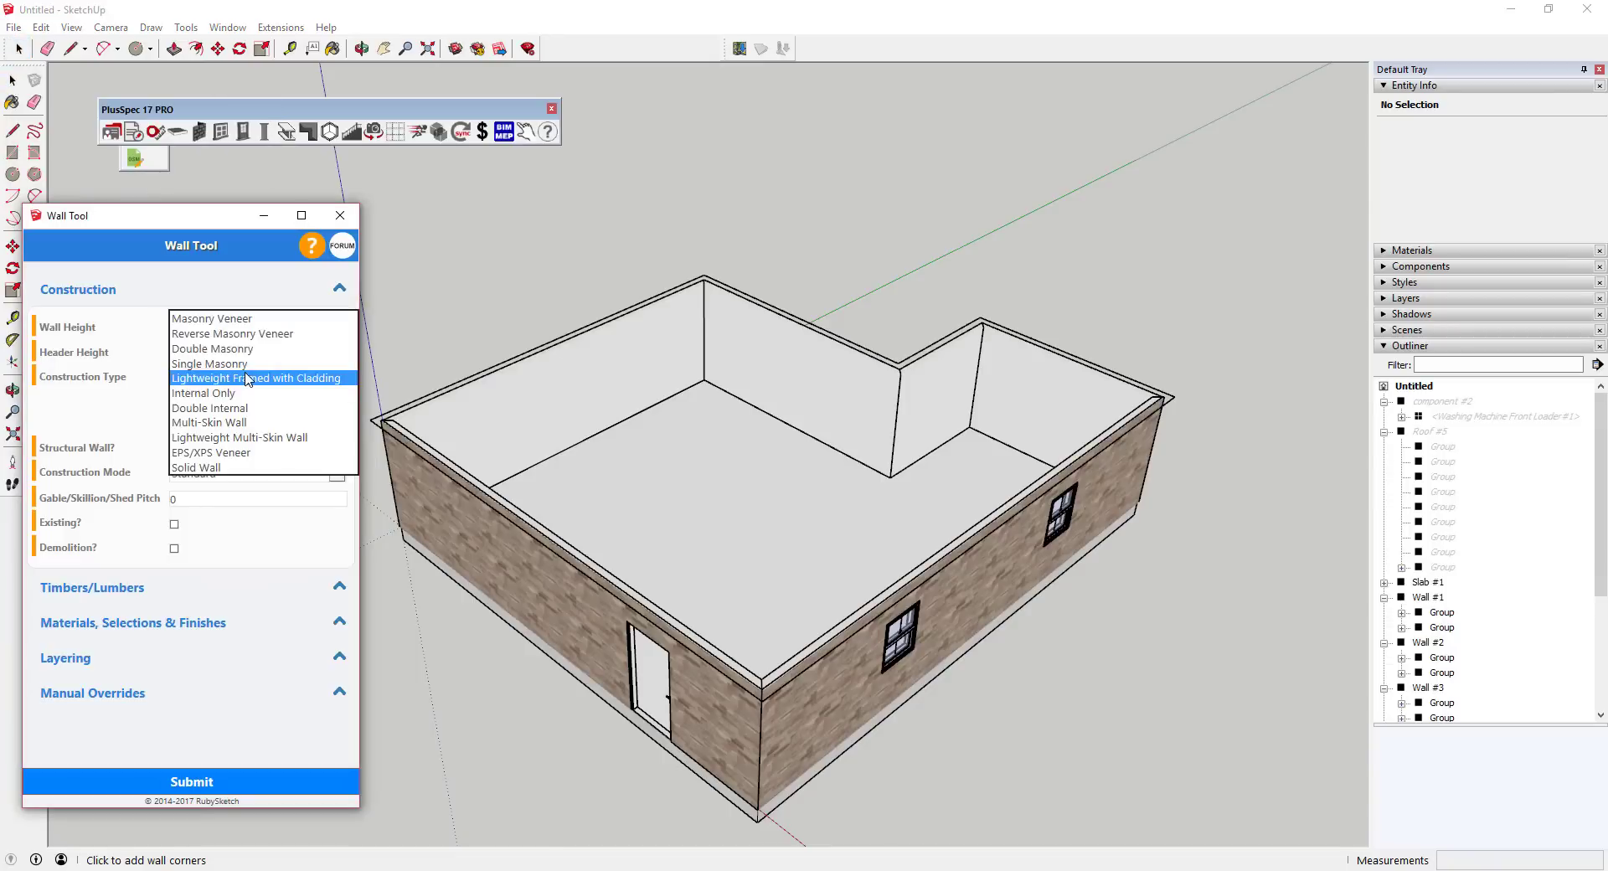
{"action": "left_click", "coordinate": [885, 479]}
{"action": "mouse_move", "coordinate": [885, 479]}
{"action": "middle_mouse_down"}
{"action": "mouse_move", "coordinate": [676, 555]}
{"action": "mouse_move", "coordinate": [1009, 322]}
{"action": "middle_mouse_up"}
{"action": "left_click", "coordinate": [676, 579]}
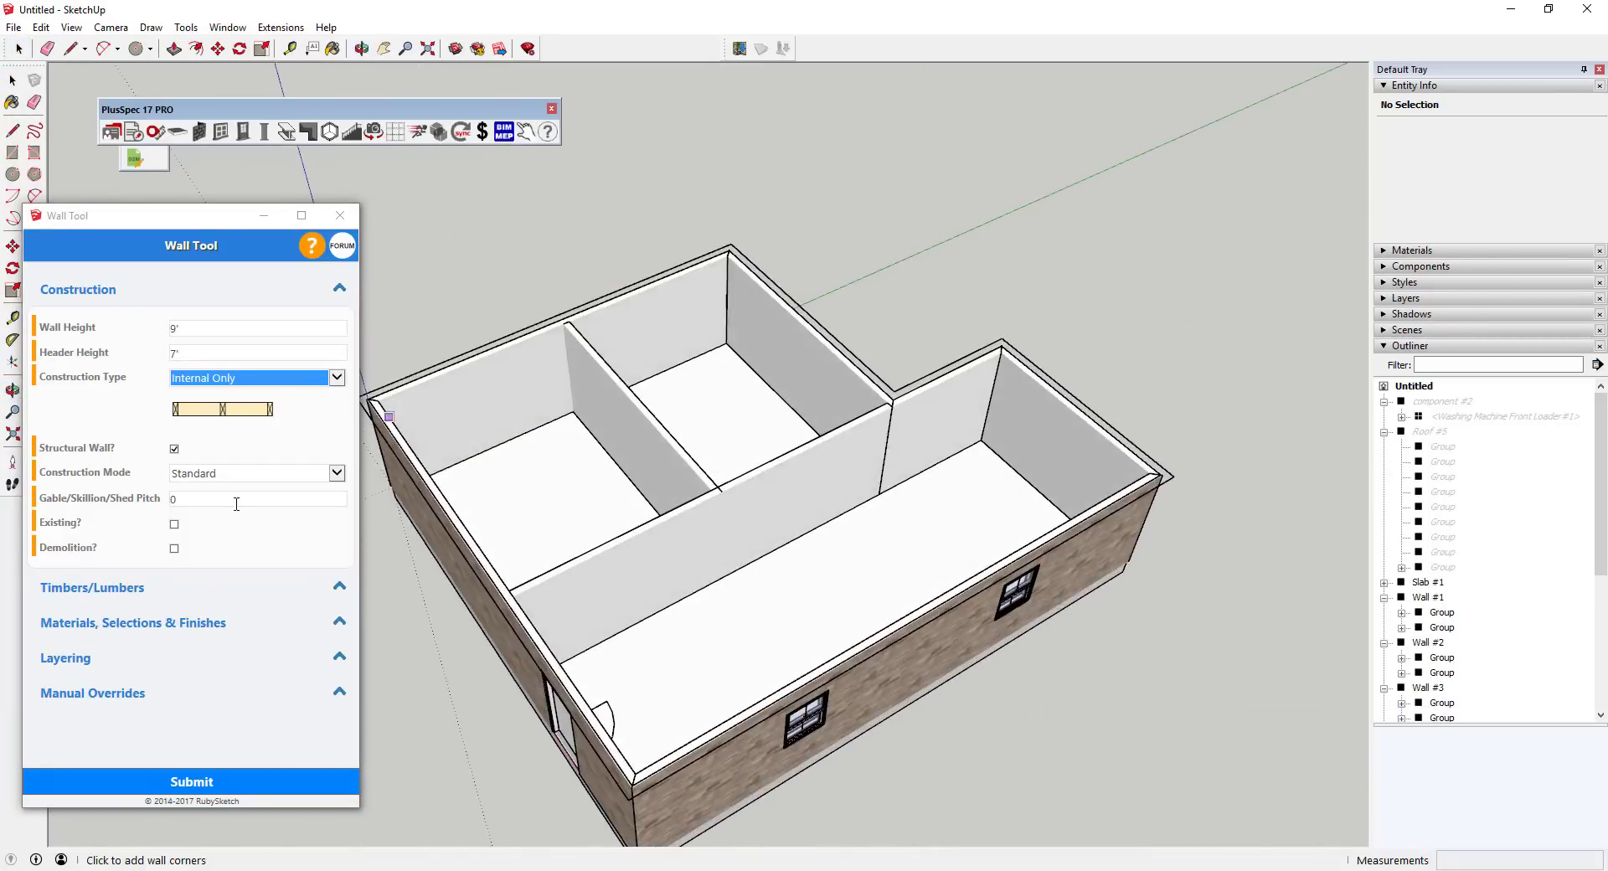
Place a Kitchen Bench and a Fridge, then open the BIMBits library filtered by file type
{"action": "left_click", "coordinate": [427, 140]}
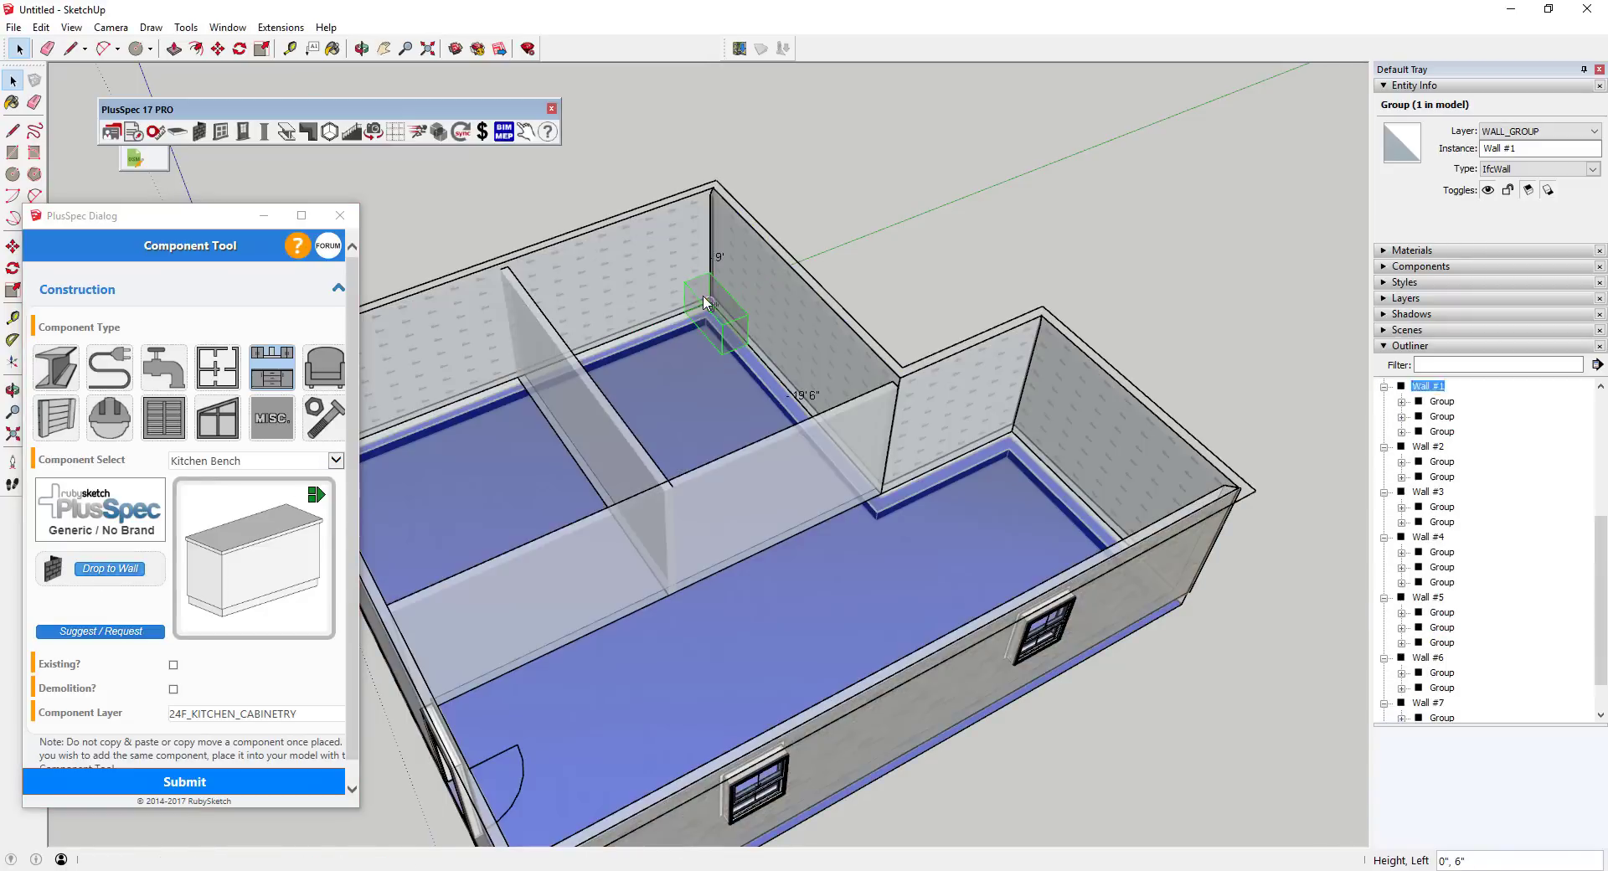
{"action": "middle_click_drag", "start_coordinate": [754, 317], "coordinate": [599, 368]}
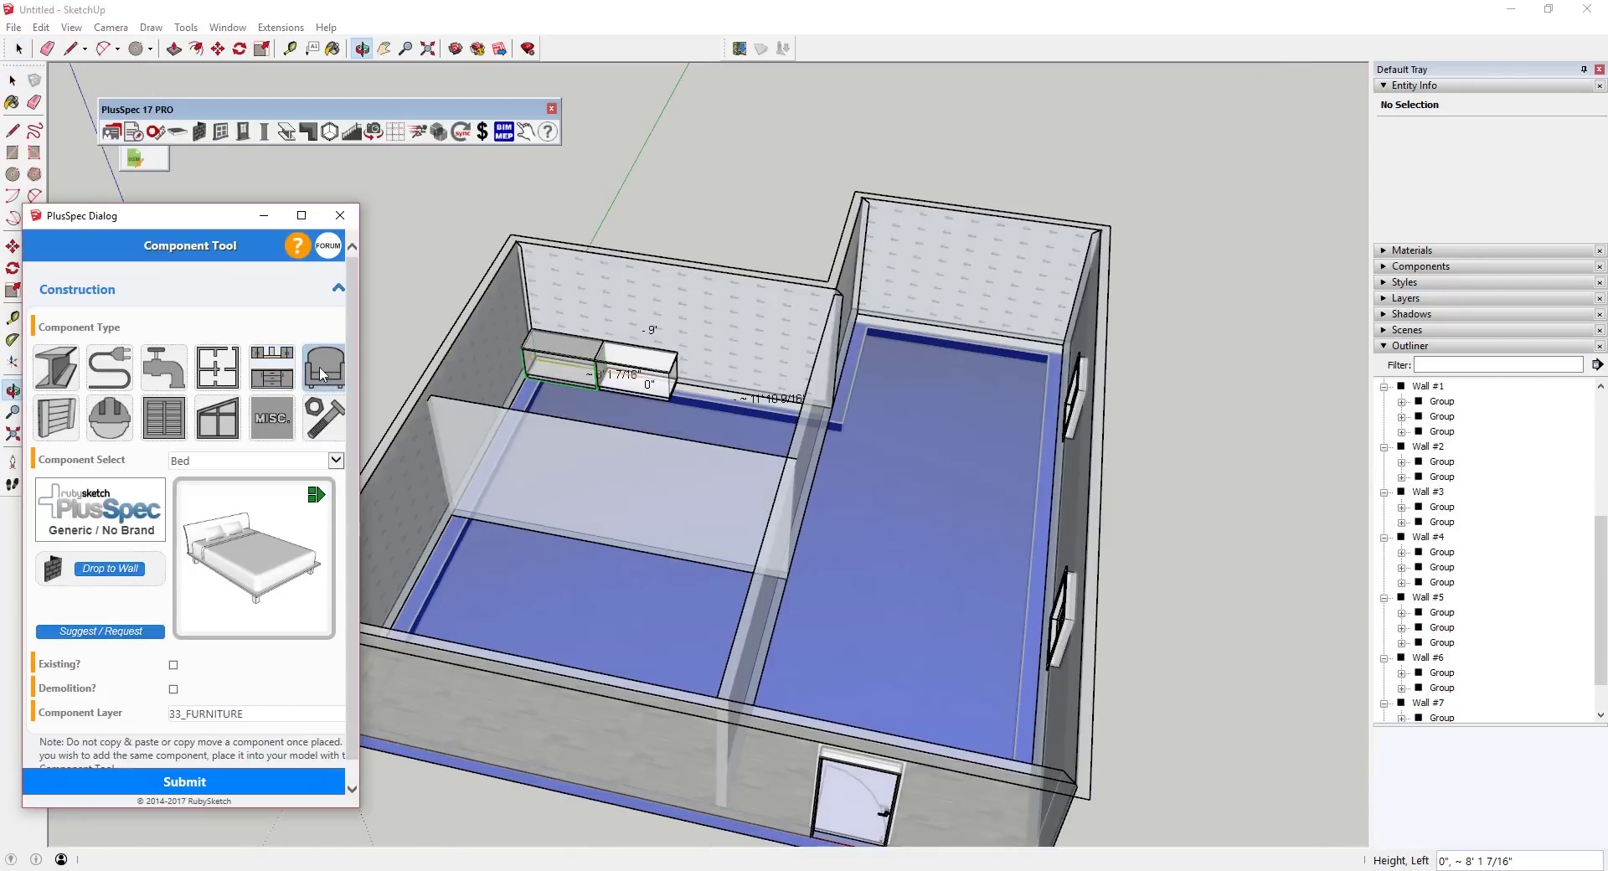
{"action": "left_click", "coordinate": [109, 367]}
{"action": "left_click", "coordinate": [335, 460]}
{"action": "left_click", "coordinate": [251, 484]}
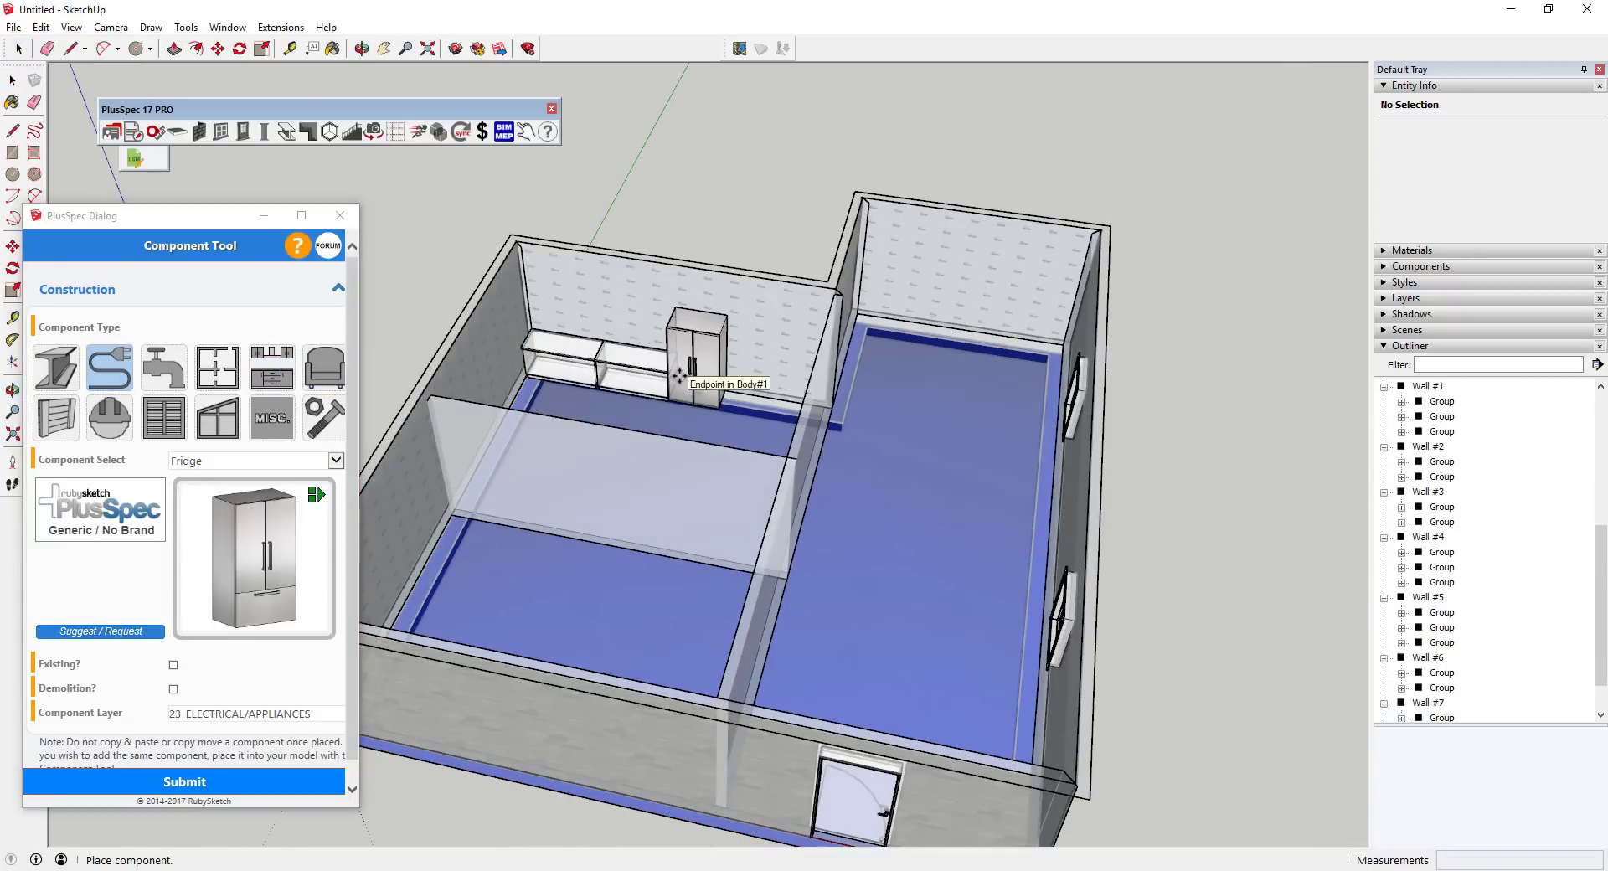
{"action": "left_click", "coordinate": [678, 375]}
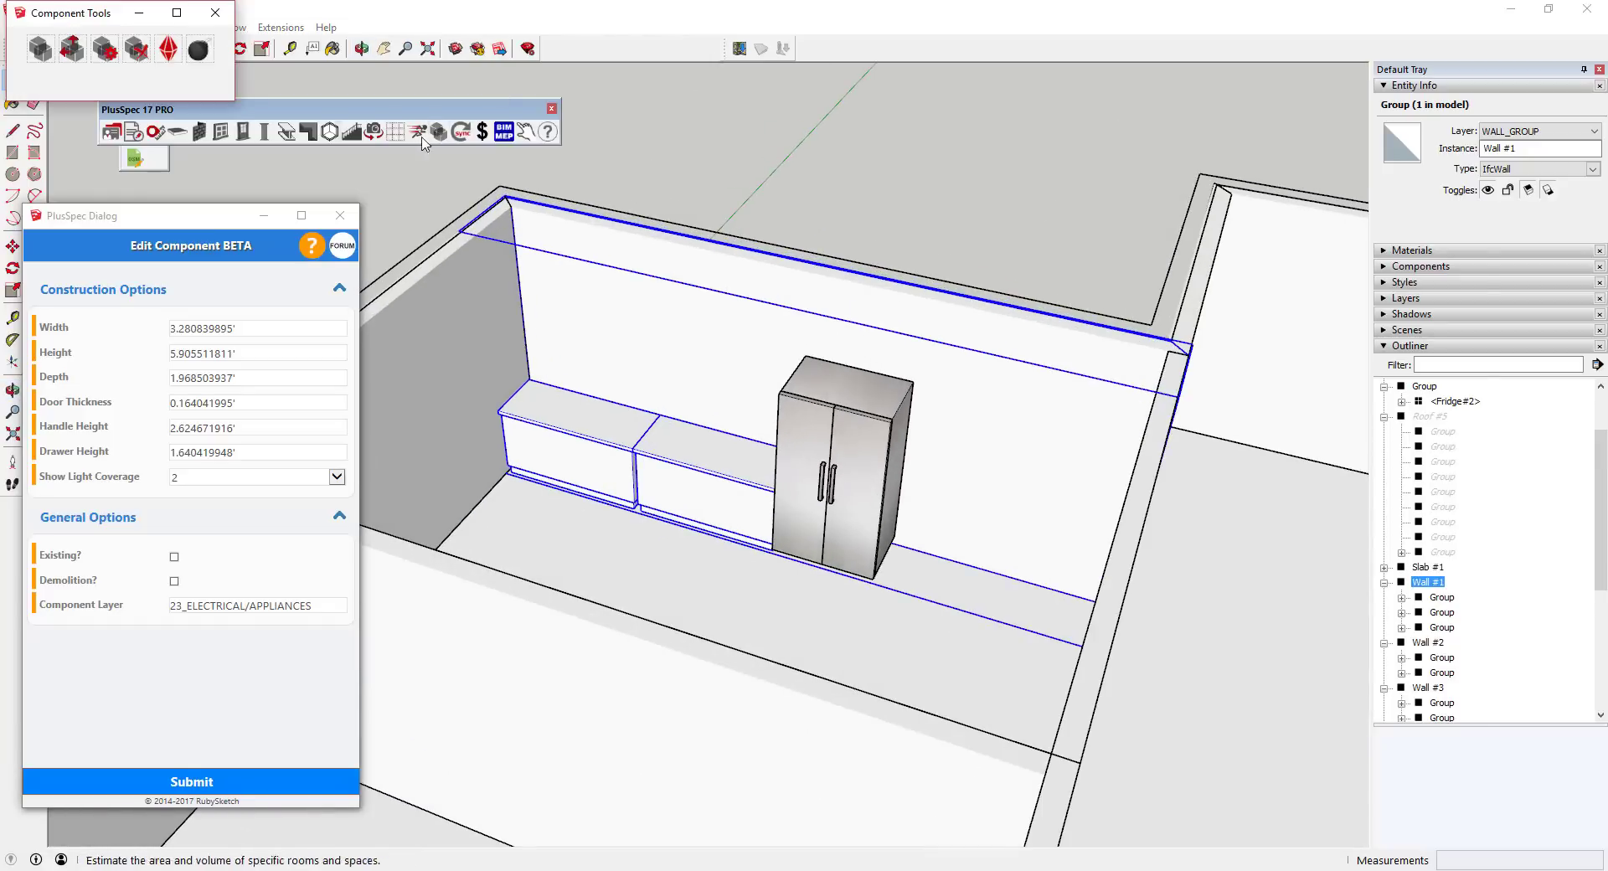
{"action": "left_click", "coordinate": [438, 131]}
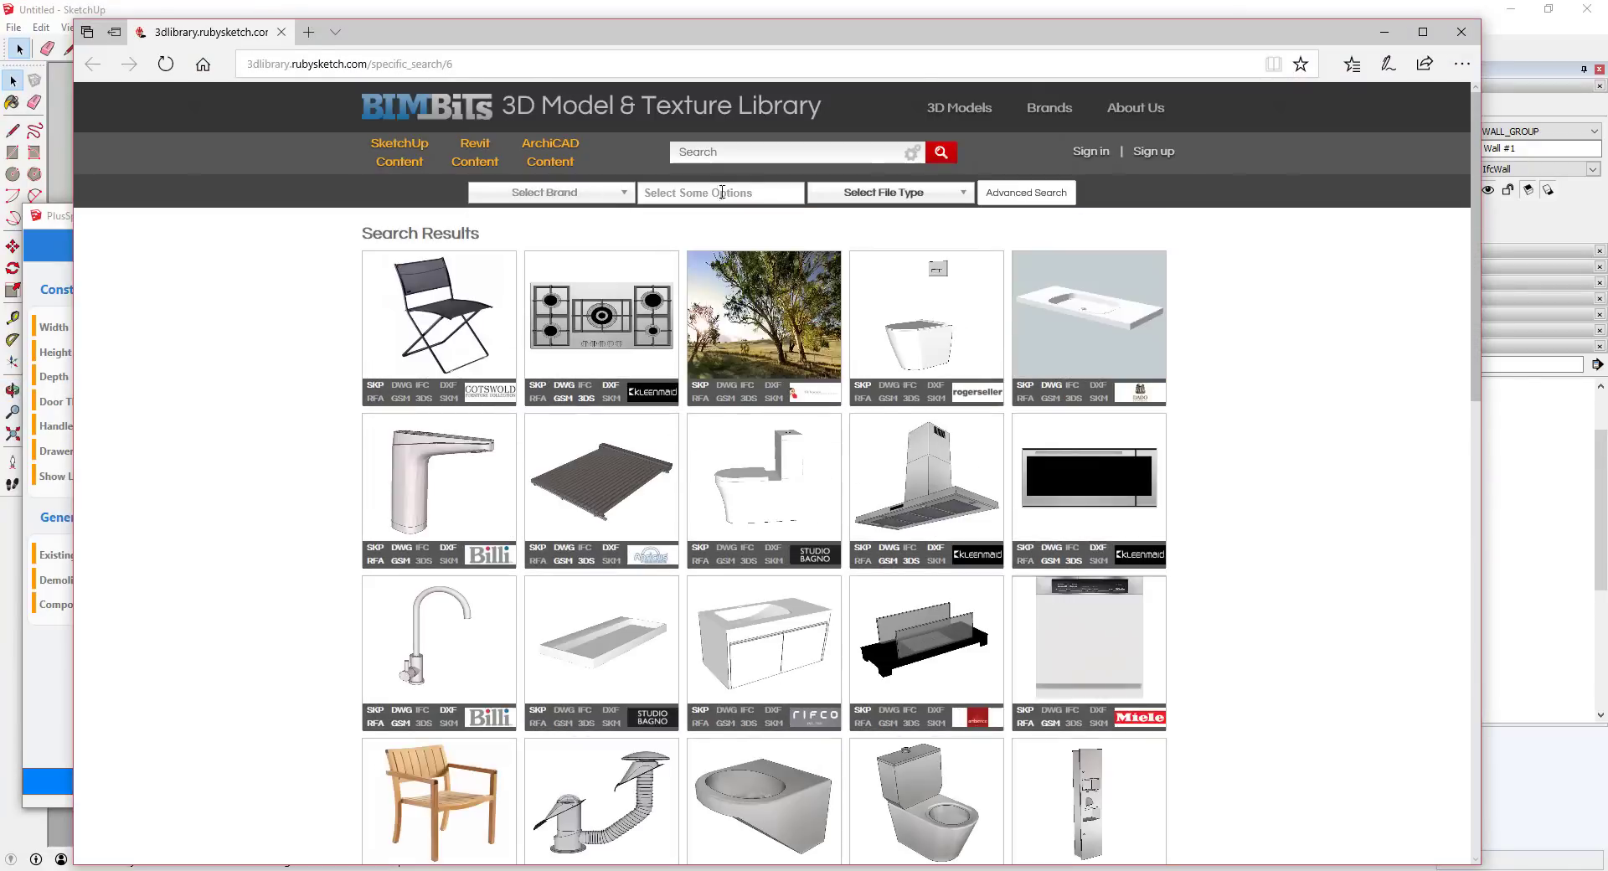
{"action": "left_click", "coordinate": [884, 192]}
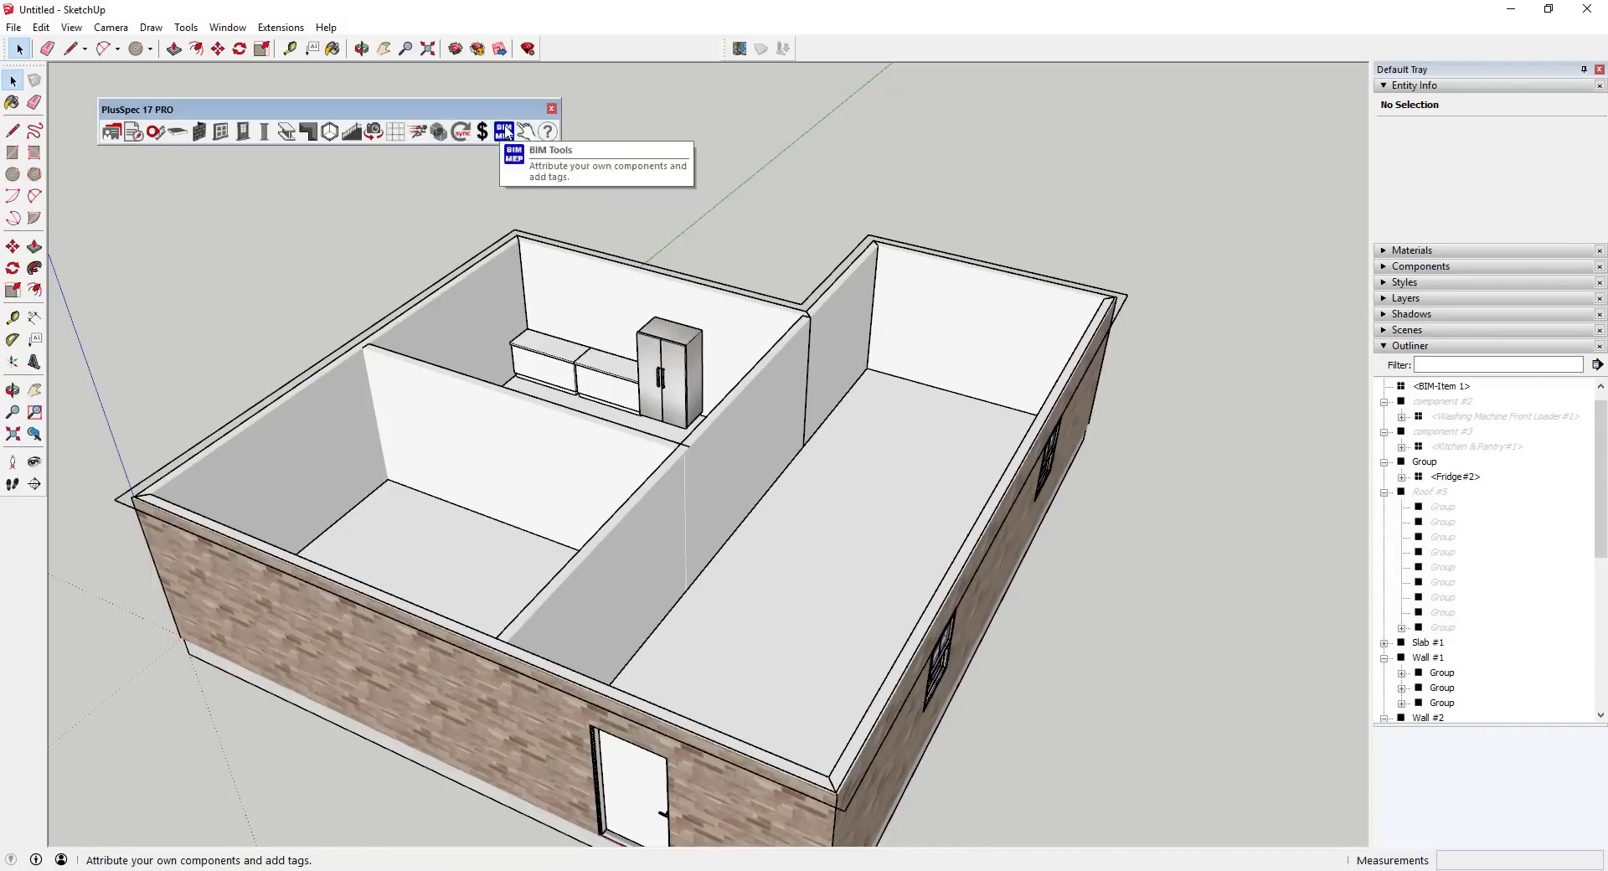
Draw a 4-inch A/C duct run across the house interior past the fridge
{"action": "left_click", "coordinate": [504, 132]}
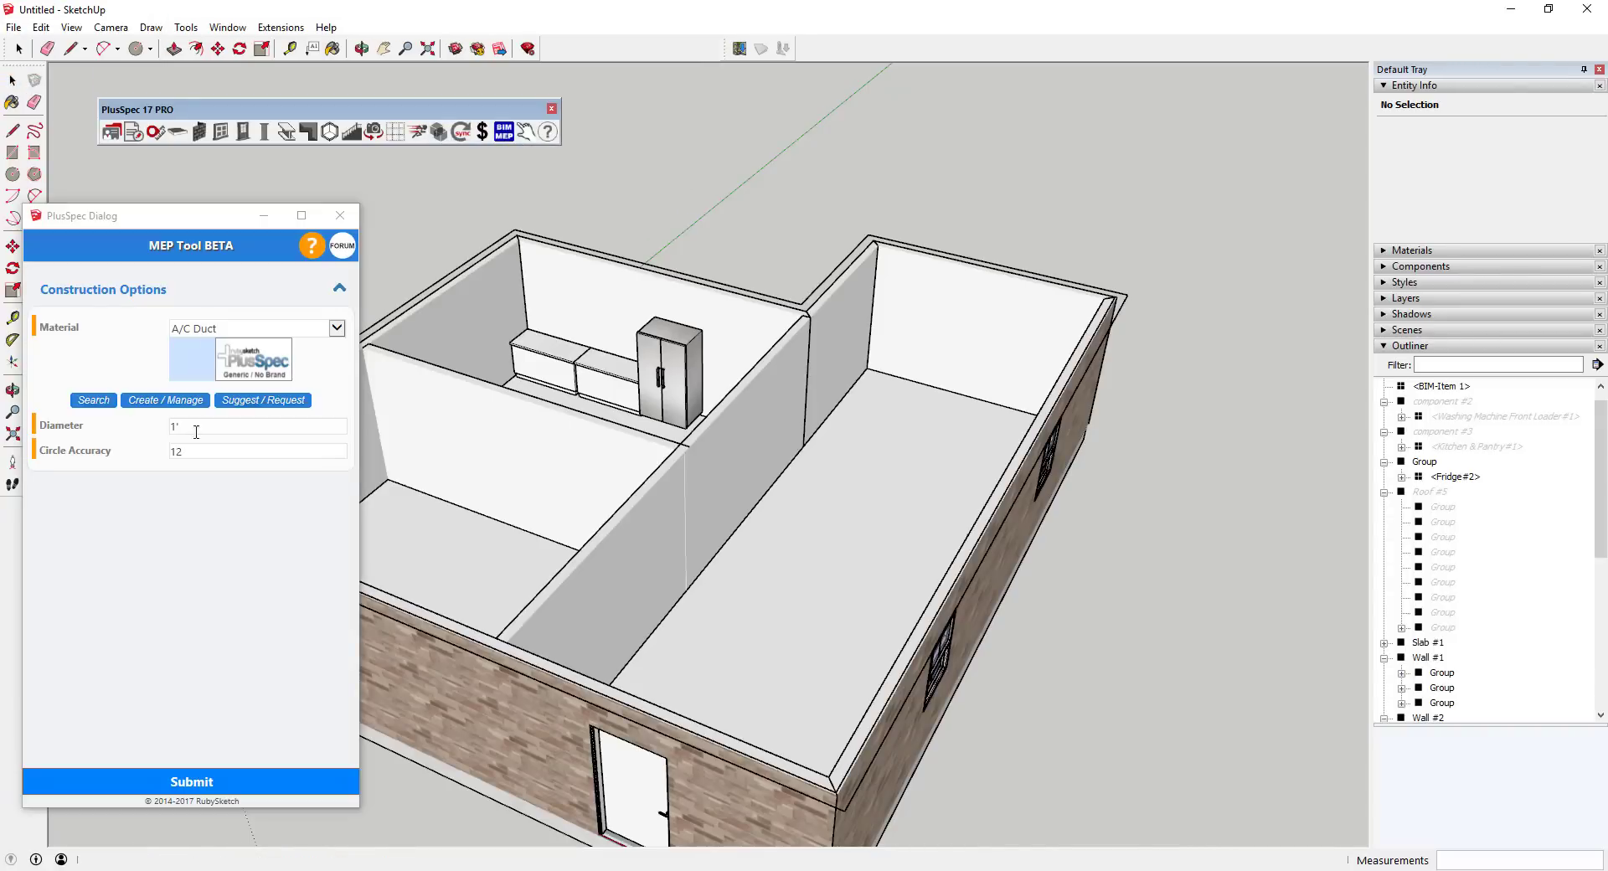
{"action": "middle_click_drag", "start_coordinate": [536, 484], "coordinate": [515, 415]}
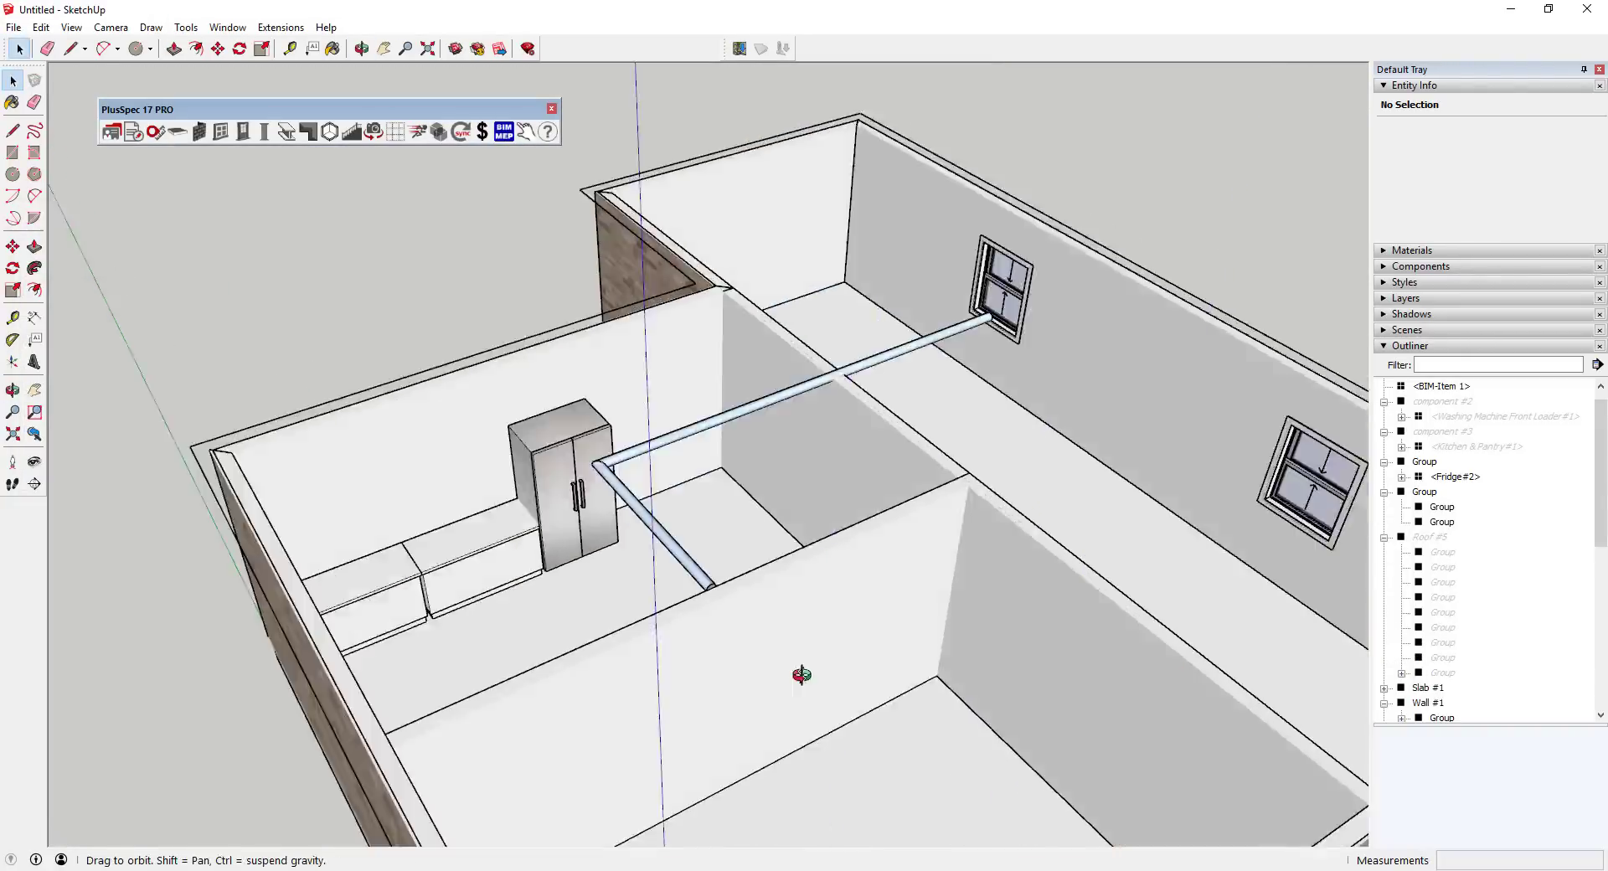
{"action": "right_click", "coordinate": [585, 401]}
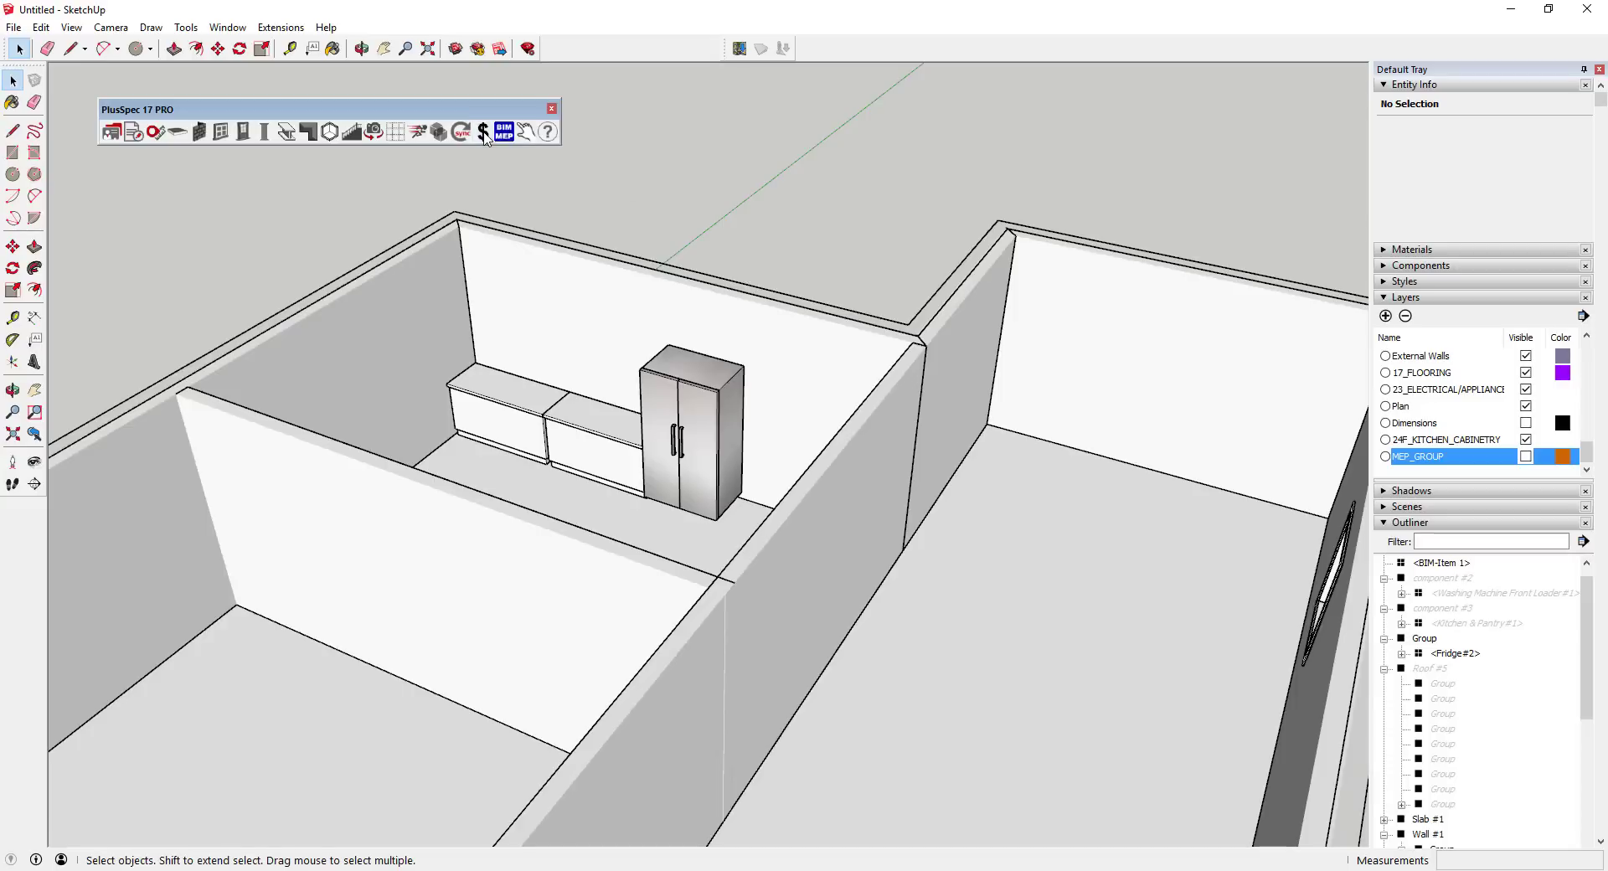
Enter wall material prices, including Buechel Chilton, and save them to the takeoff
{"action": "left_click", "coordinate": [484, 134]}
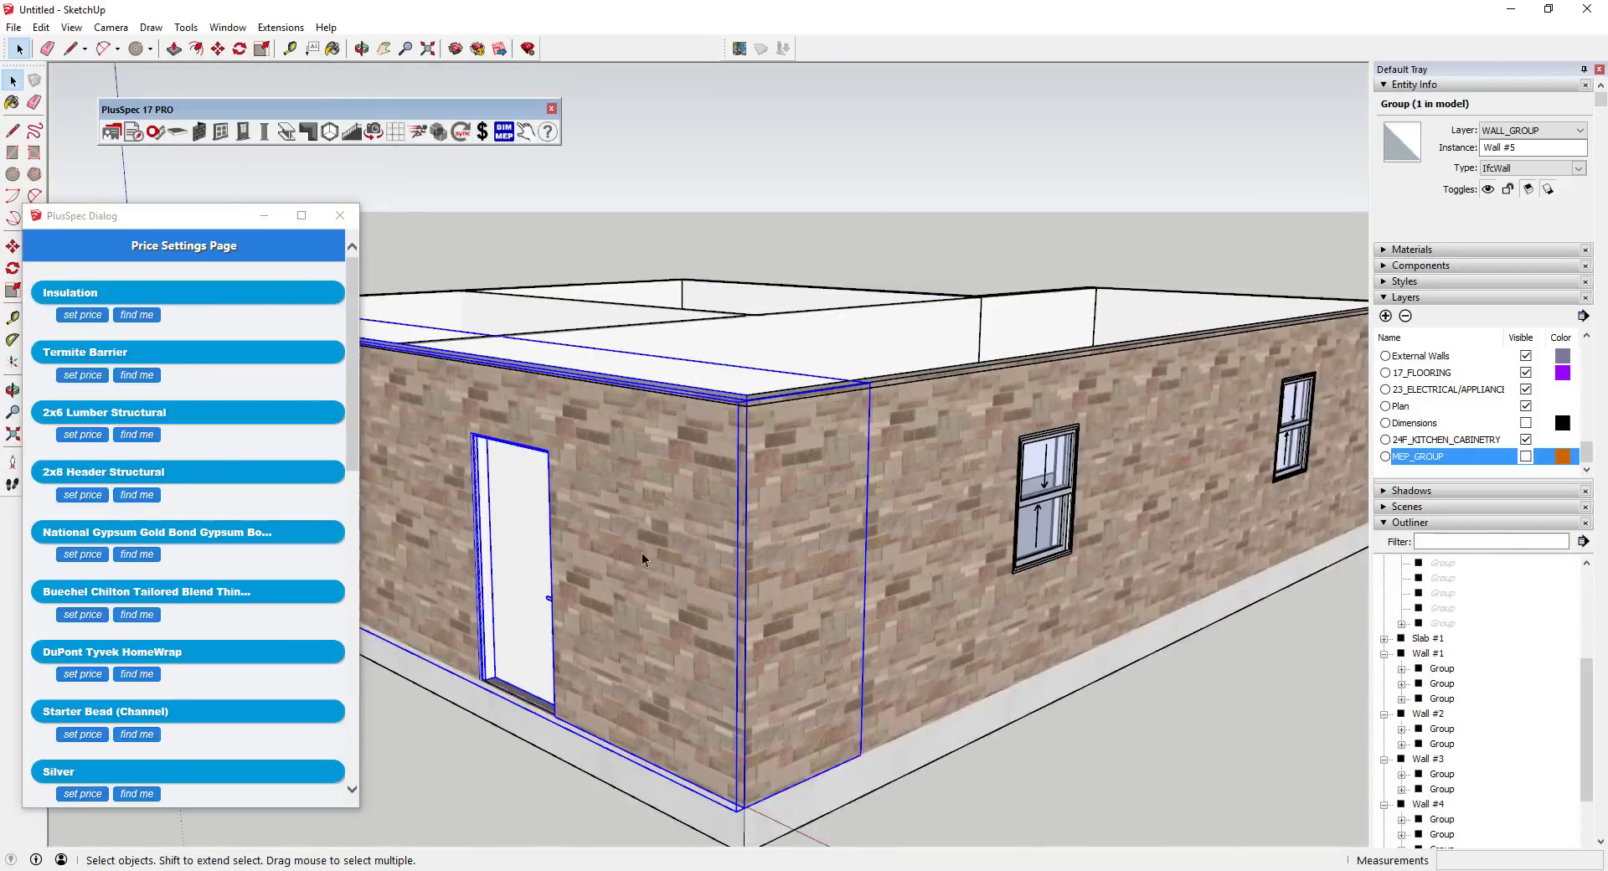
{"action": "left_click", "coordinate": [82, 315]}
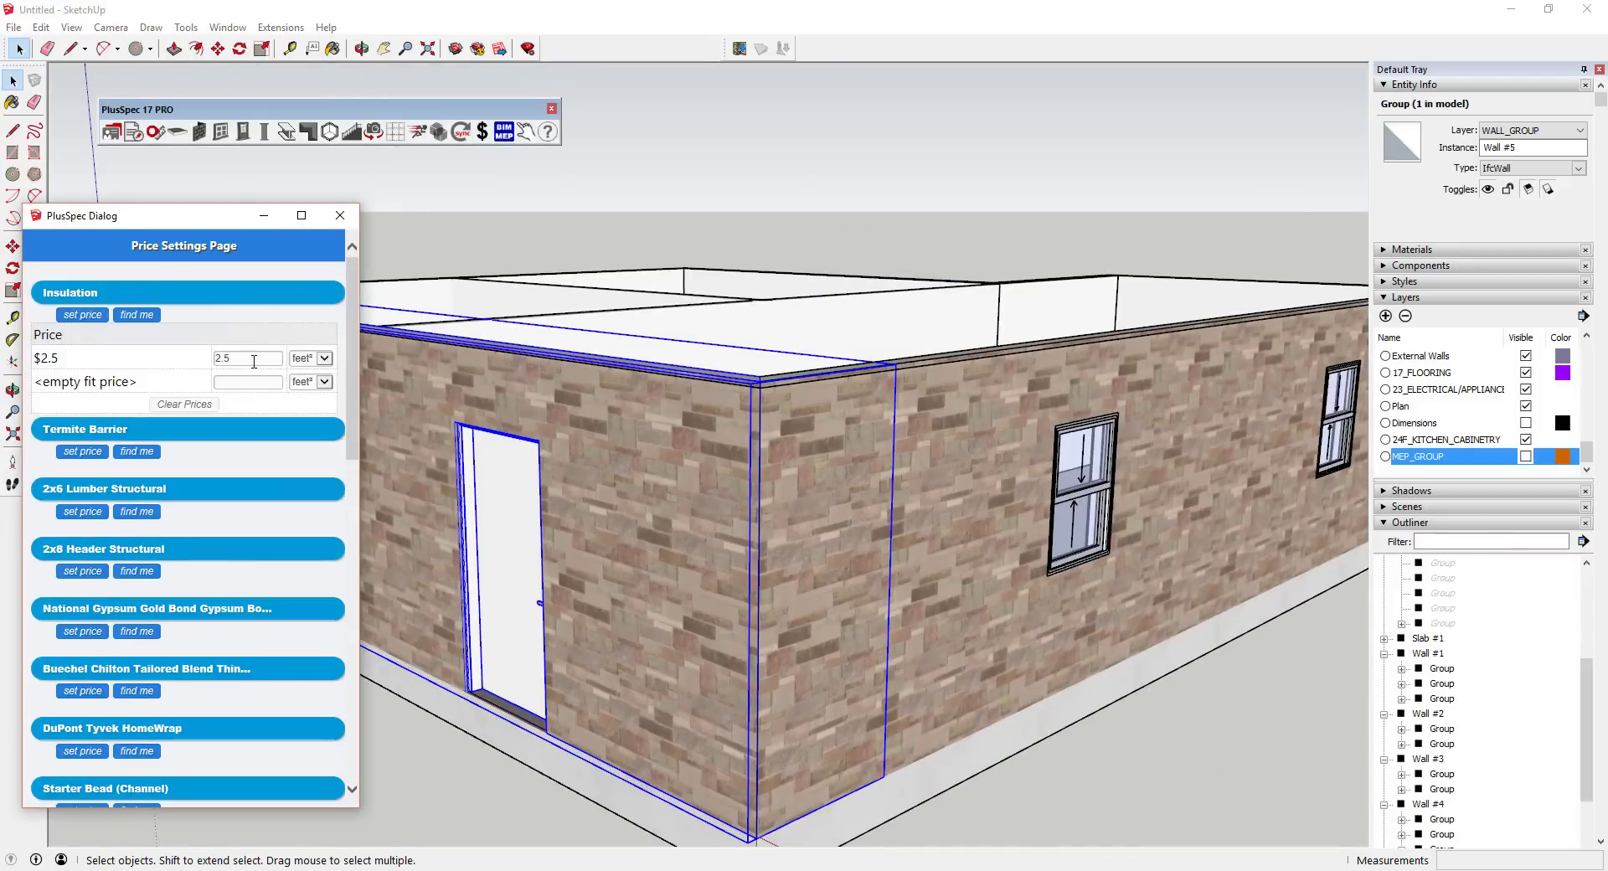
{"action": "scroll", "coordinate": [86, 540], "scroll_direction": "down", "scroll_amount": 5}
{"action": "left_click", "coordinate": [85, 540]}
{"action": "left_click", "coordinate": [323, 531]}
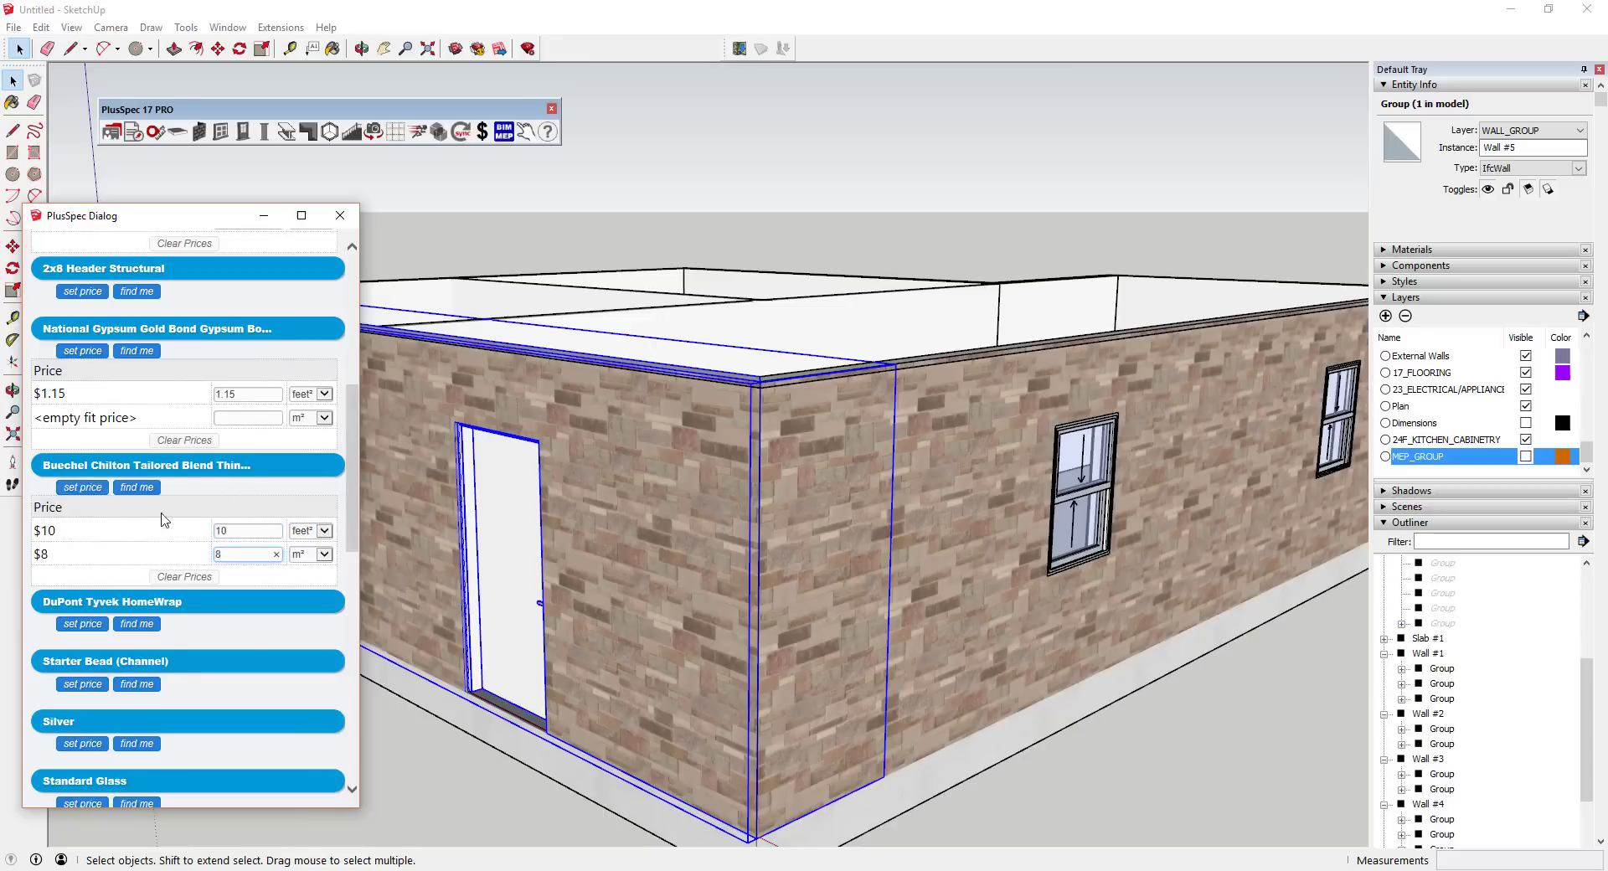
{"action": "scroll", "coordinate": [302, 573], "scroll_direction": "down", "scroll_amount": 10}
{"action": "left_click", "coordinate": [302, 763]}
{"action": "left_click", "coordinate": [373, 545]}
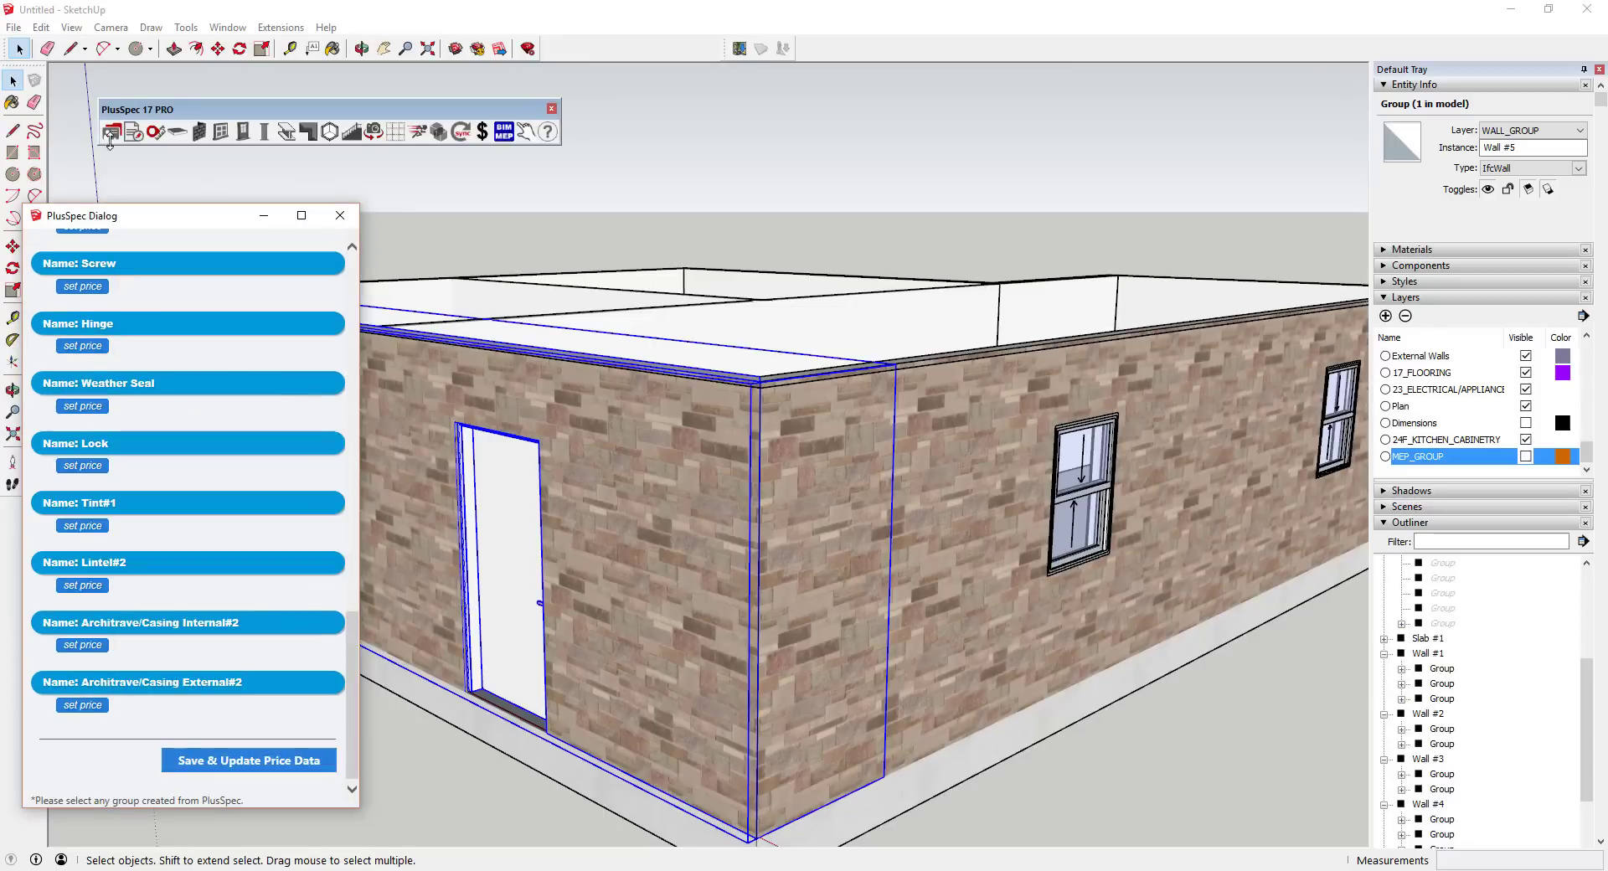
Review the TakeOff categories and set an 8% margin in the cost takeoff
{"action": "left_click", "coordinate": [553, 255]}
{"action": "left_click", "coordinate": [698, 255]}
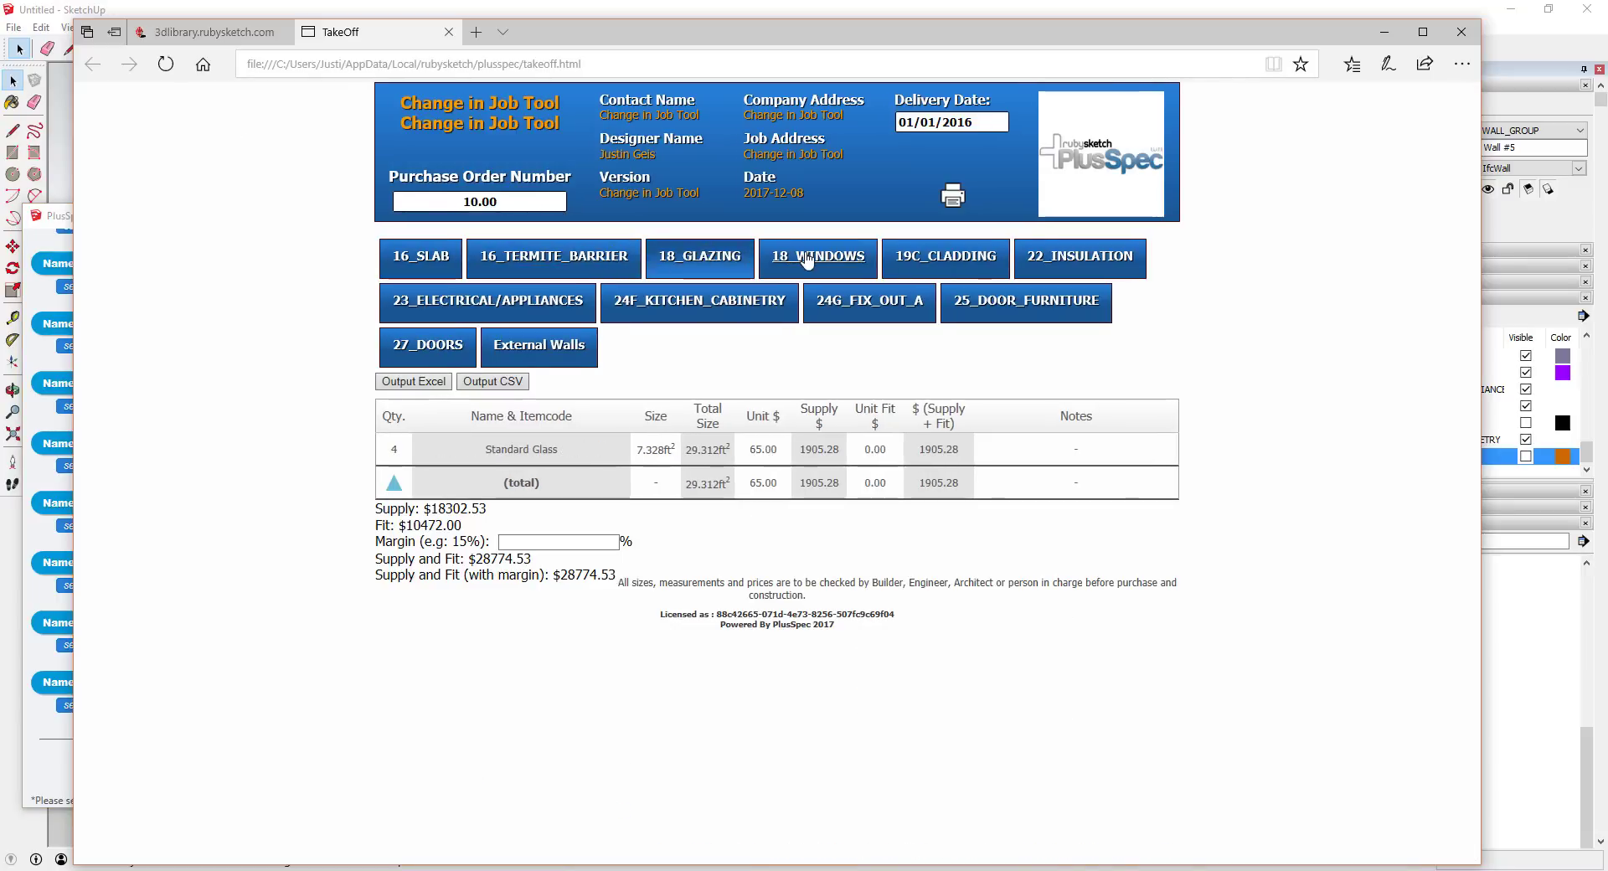
{"action": "left_click", "coordinate": [817, 256]}
{"action": "left_click", "coordinate": [943, 255]}
{"action": "left_click", "coordinate": [483, 300]}
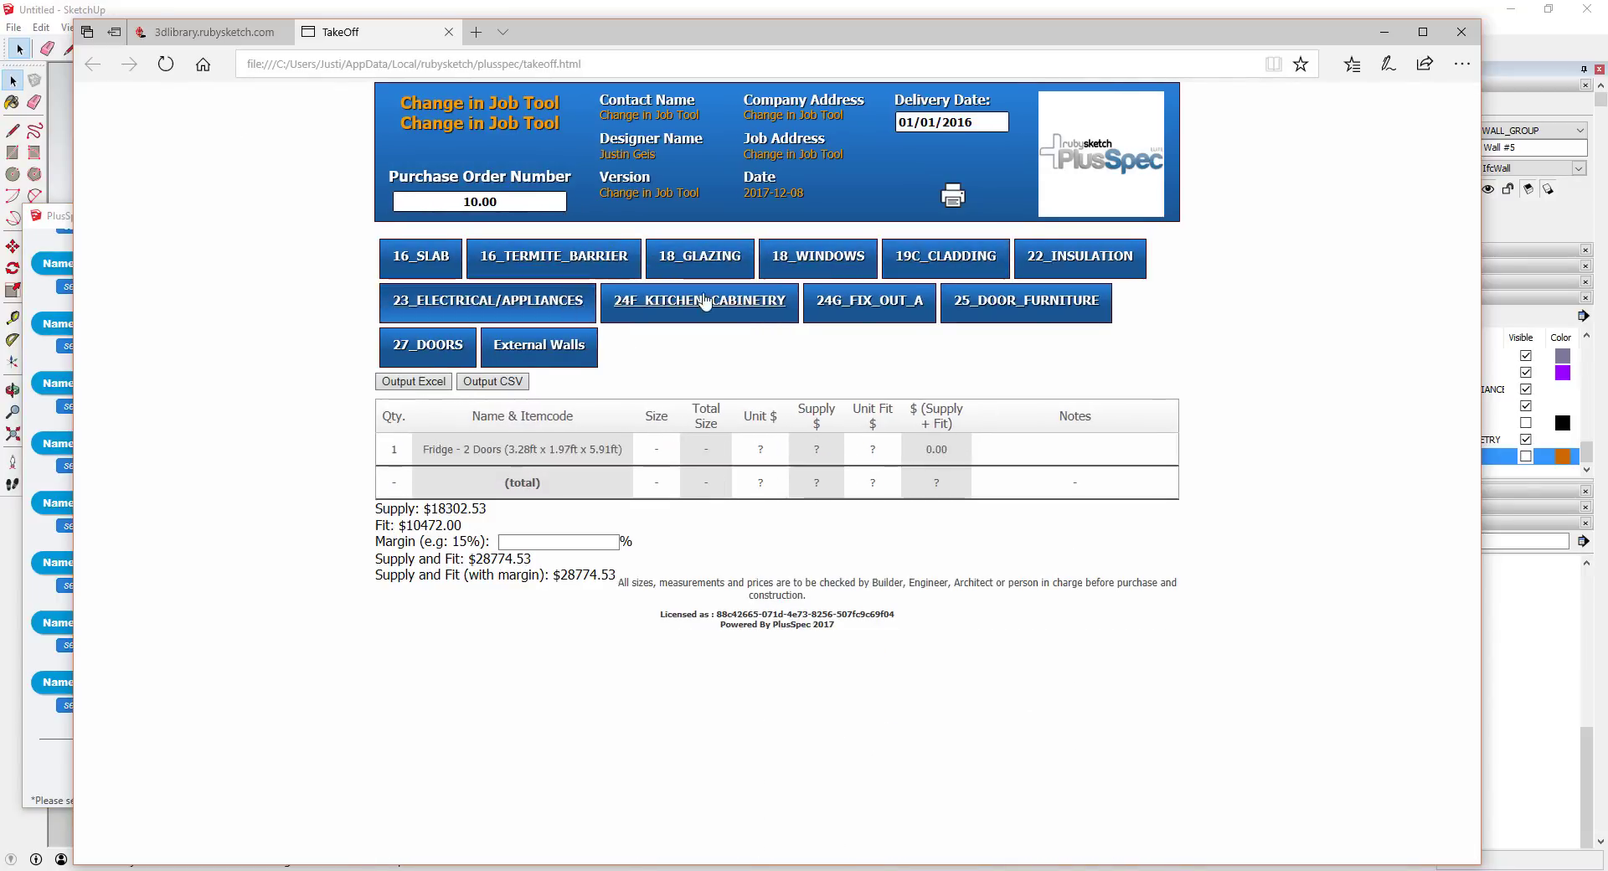
{"action": "left_click", "coordinate": [1075, 256]}
{"action": "left_click", "coordinate": [941, 256]}
{"action": "scroll", "coordinate": [900, 649], "scroll_direction": "down", "scroll_amount": 2}
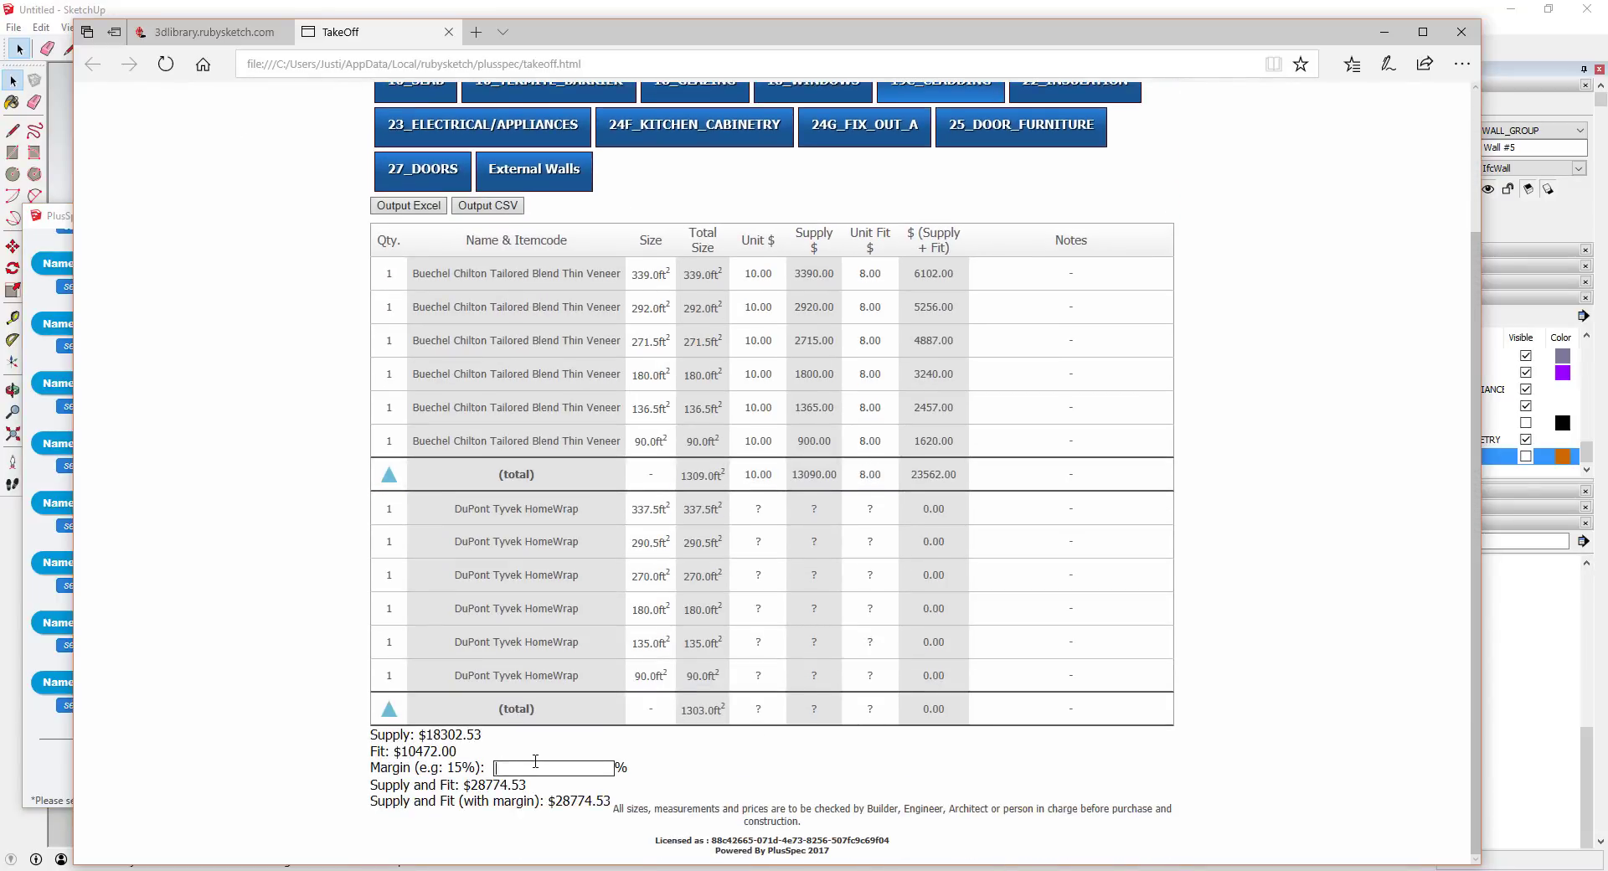
{"action": "type", "text": "8"}
{"action": "key", "text": "alt+Tab"}
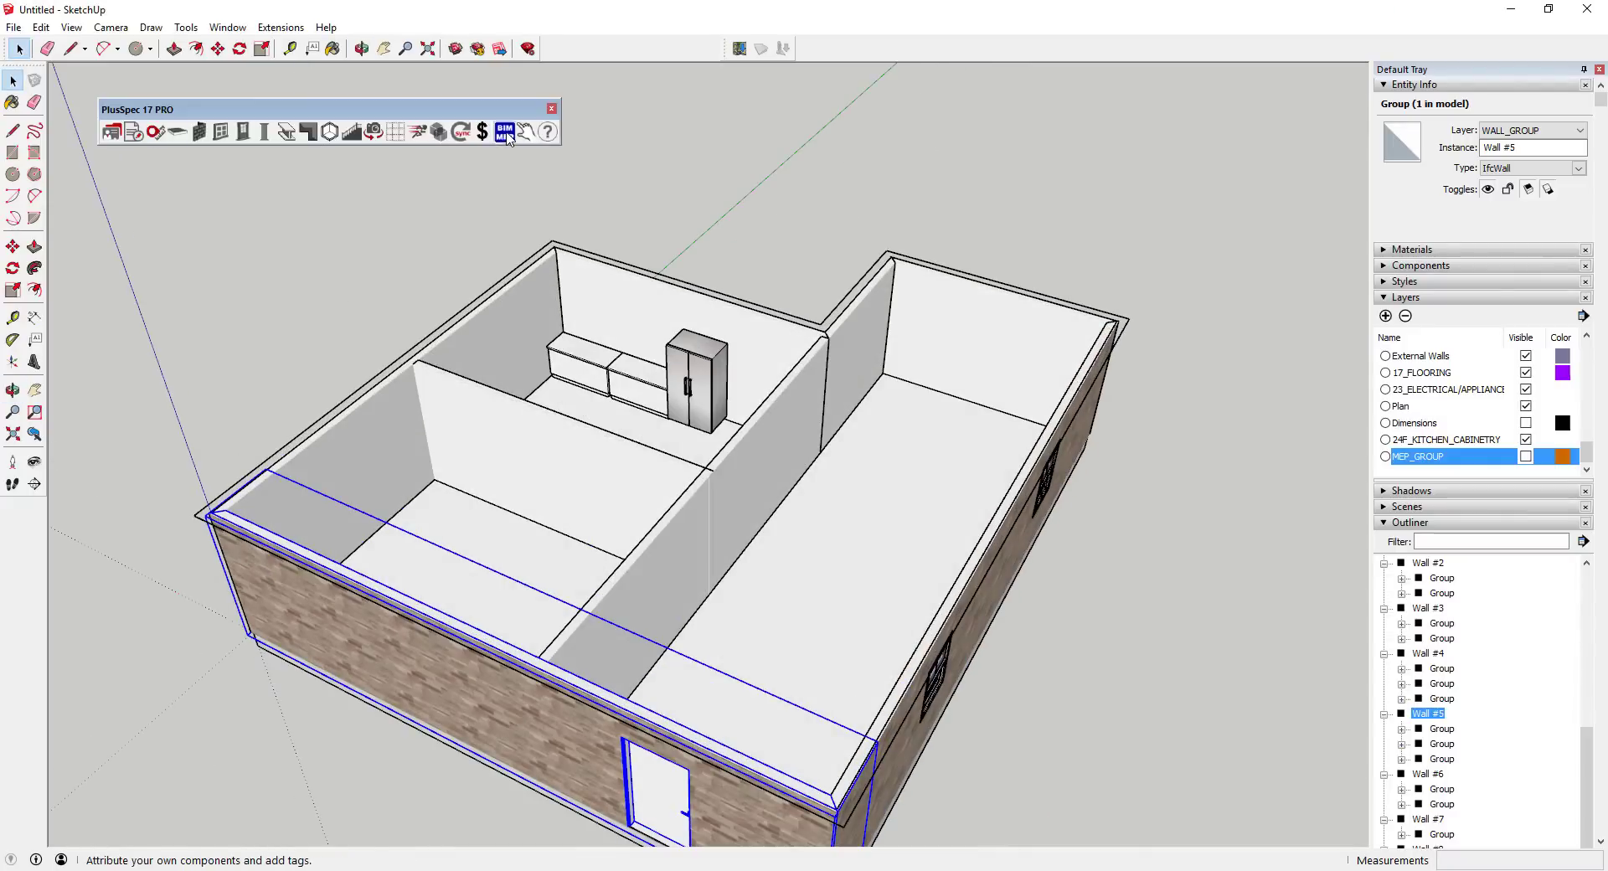
Tag the kitchen cabinet with Build Time and the fridge with Request For Info
{"action": "left_click", "coordinate": [507, 134]}
{"action": "left_click", "coordinate": [156, 781]}
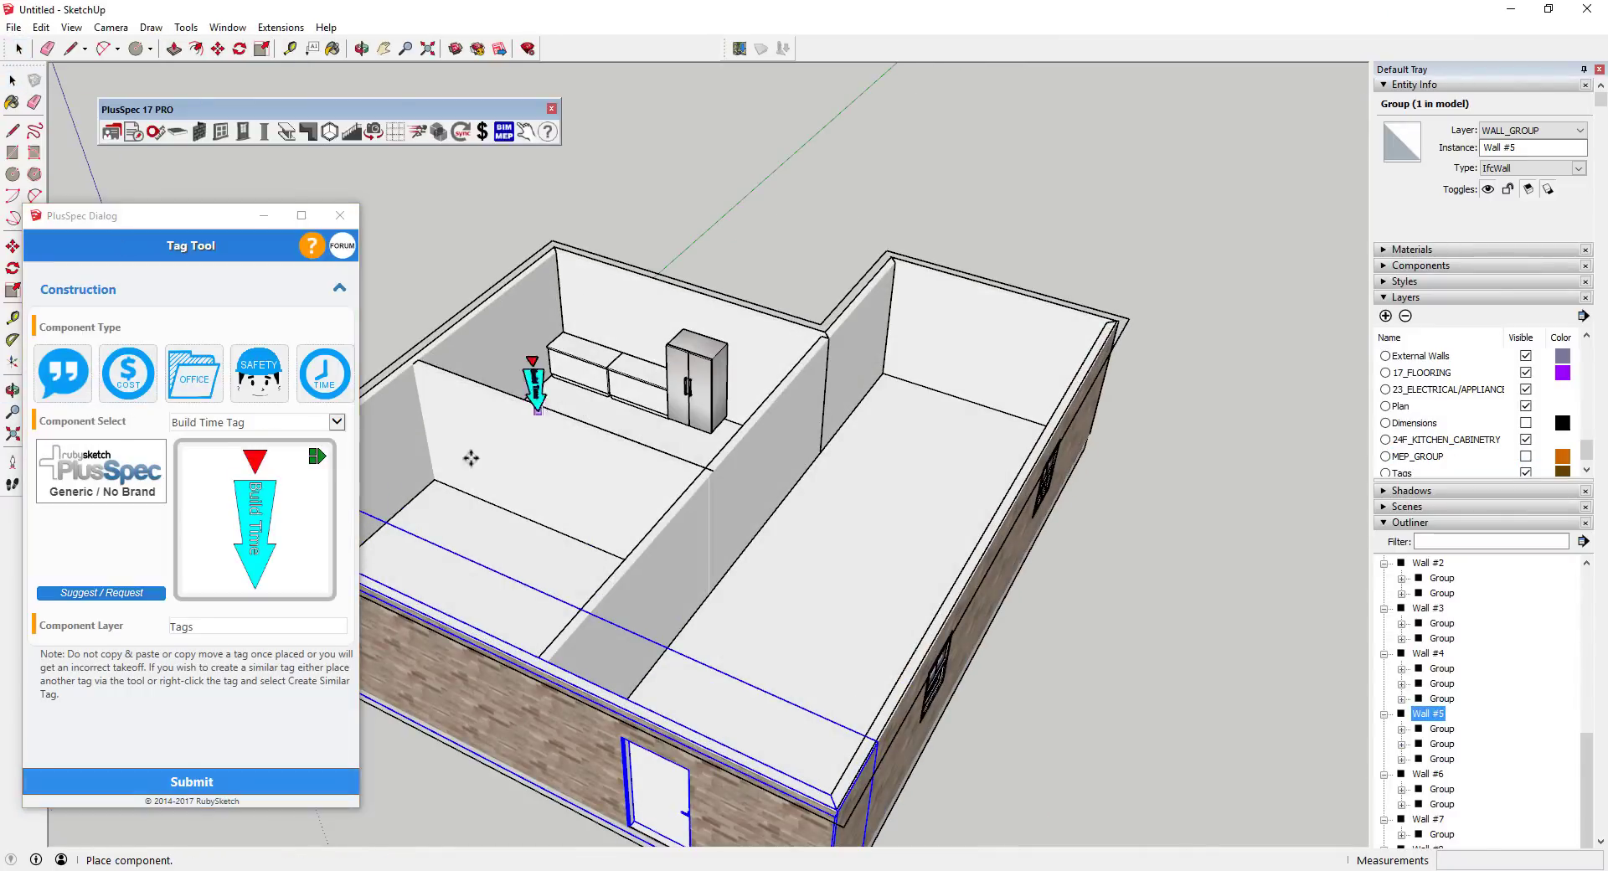
{"action": "scroll", "coordinate": [519, 360], "scroll_direction": "up", "scroll_amount": 5}
{"action": "left_click", "coordinate": [871, 418]}
{"action": "left_click", "coordinate": [336, 421]}
{"action": "left_click", "coordinate": [243, 483]}
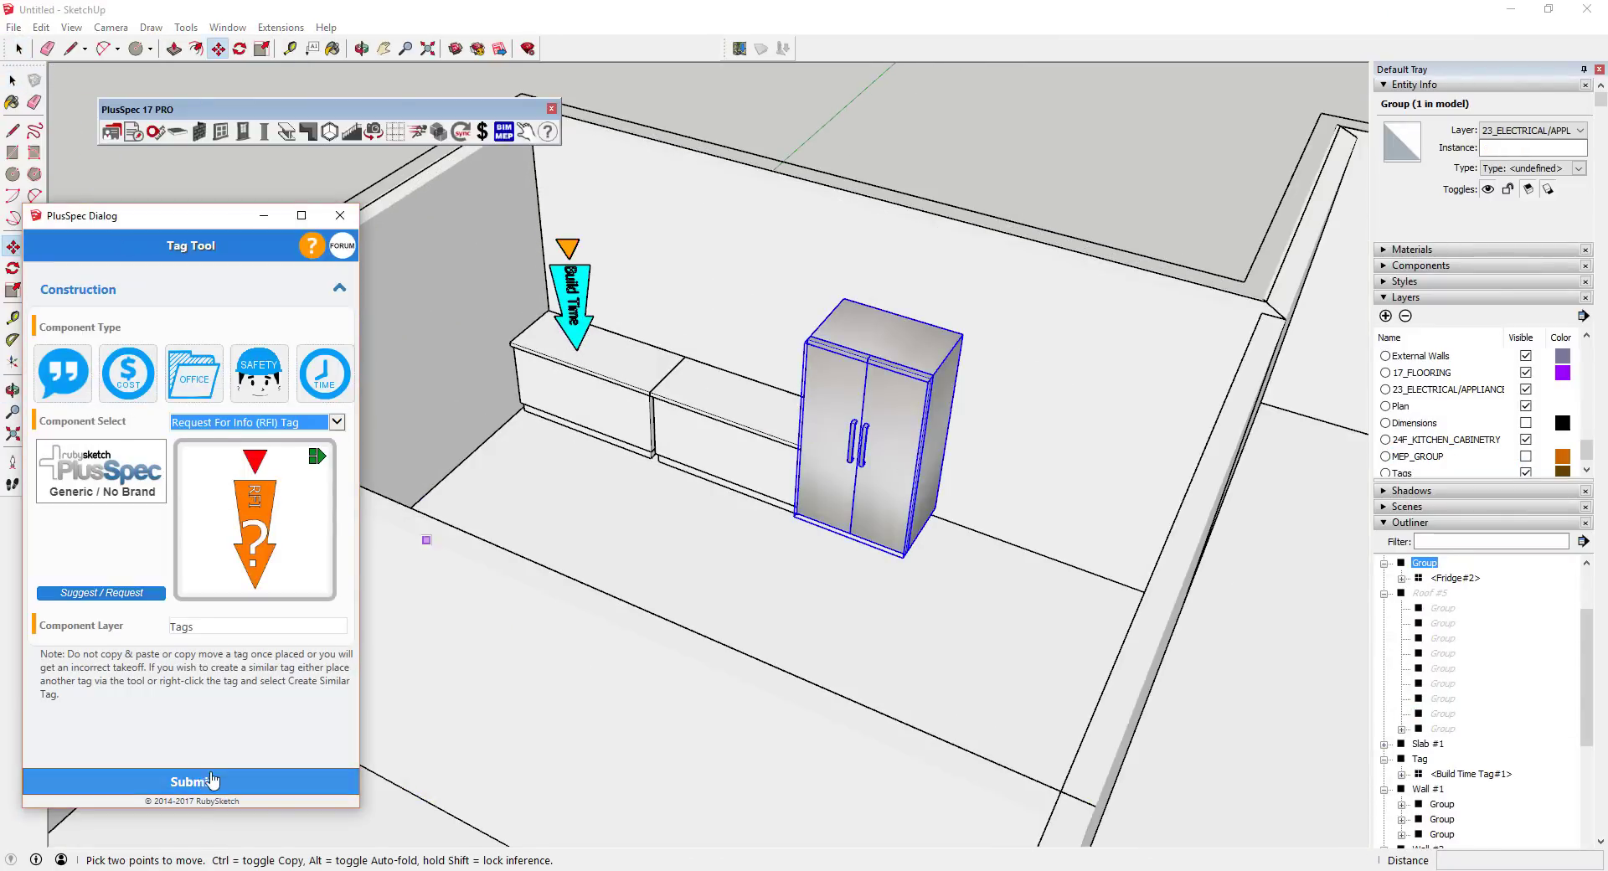
{"action": "left_click", "coordinate": [211, 780]}
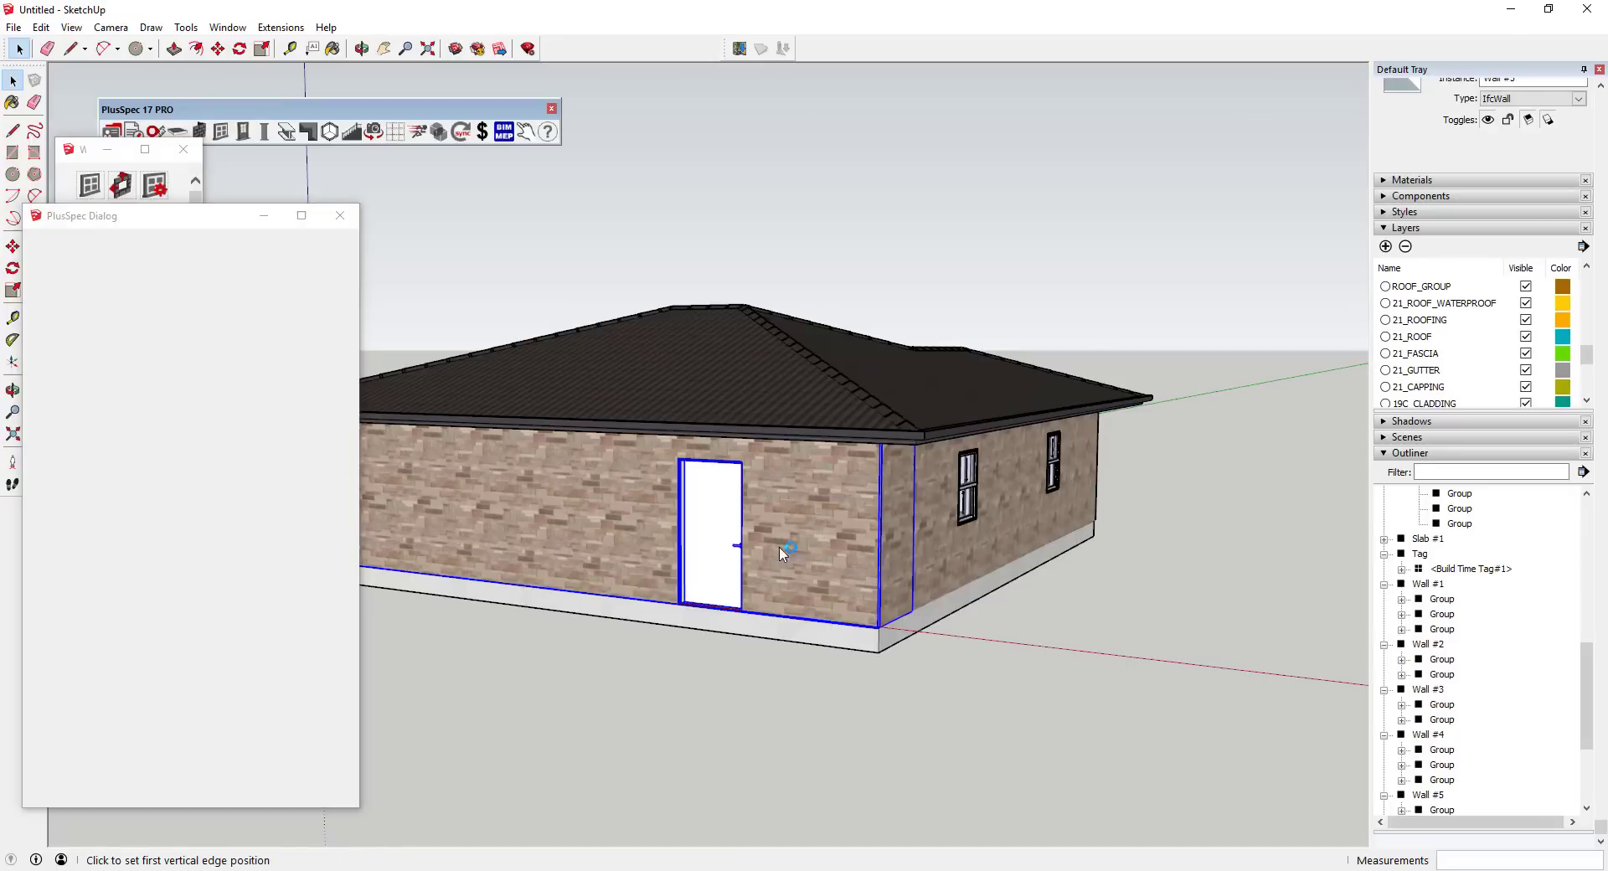
Place a 3.75' aluminium Fixed/Picture Window on the wall beside the door
{"action": "left_click", "coordinate": [241, 430]}
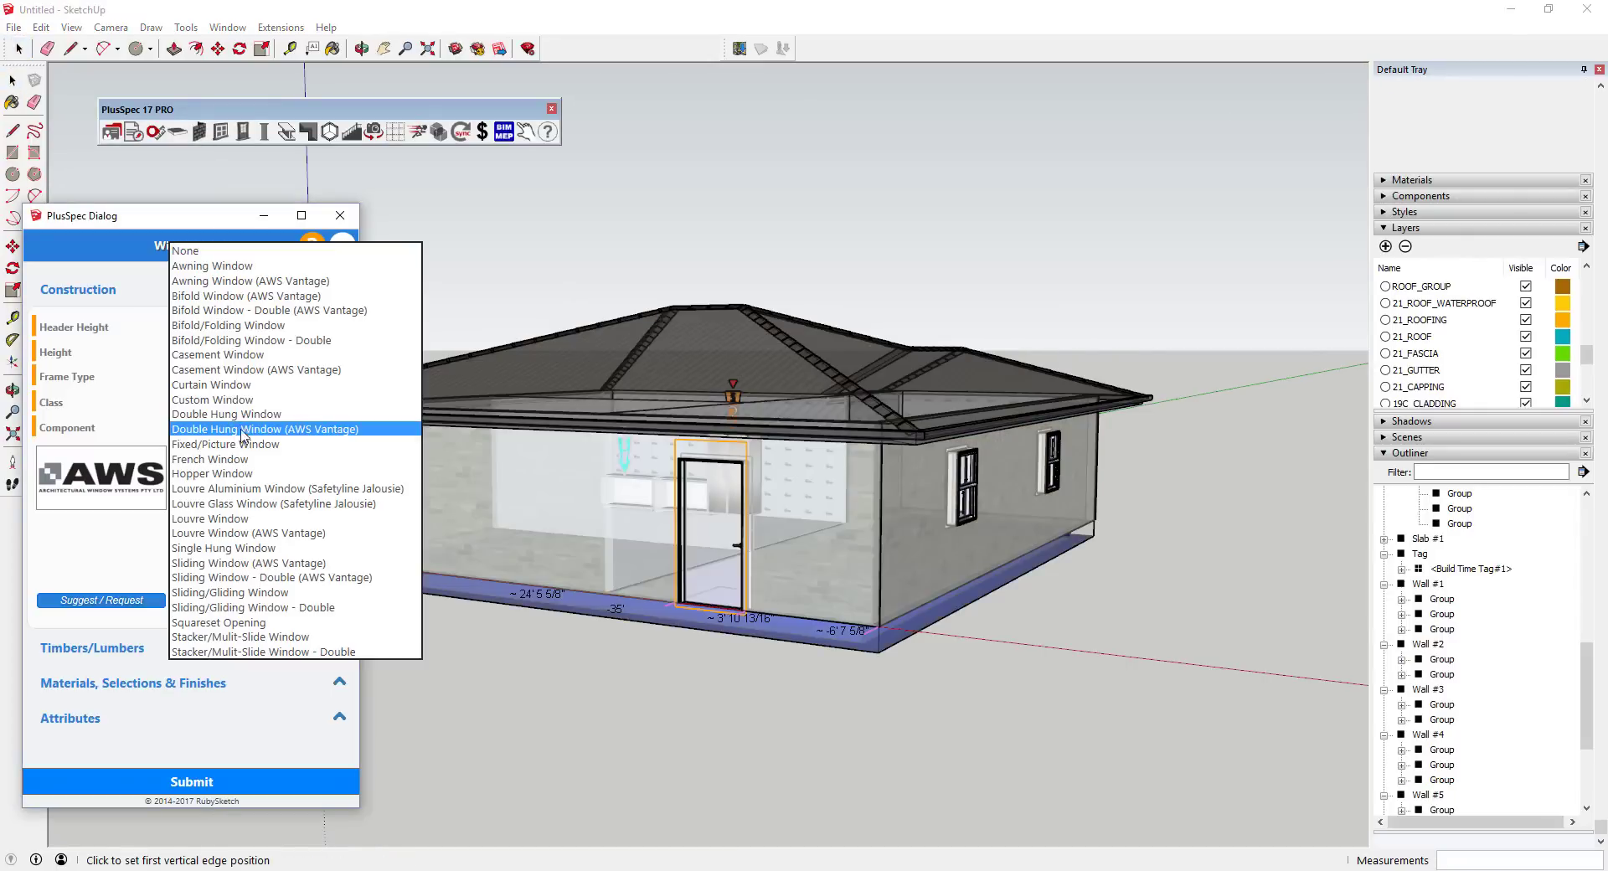
{"action": "left_click", "coordinate": [245, 453]}
{"action": "left_click", "coordinate": [214, 52]}
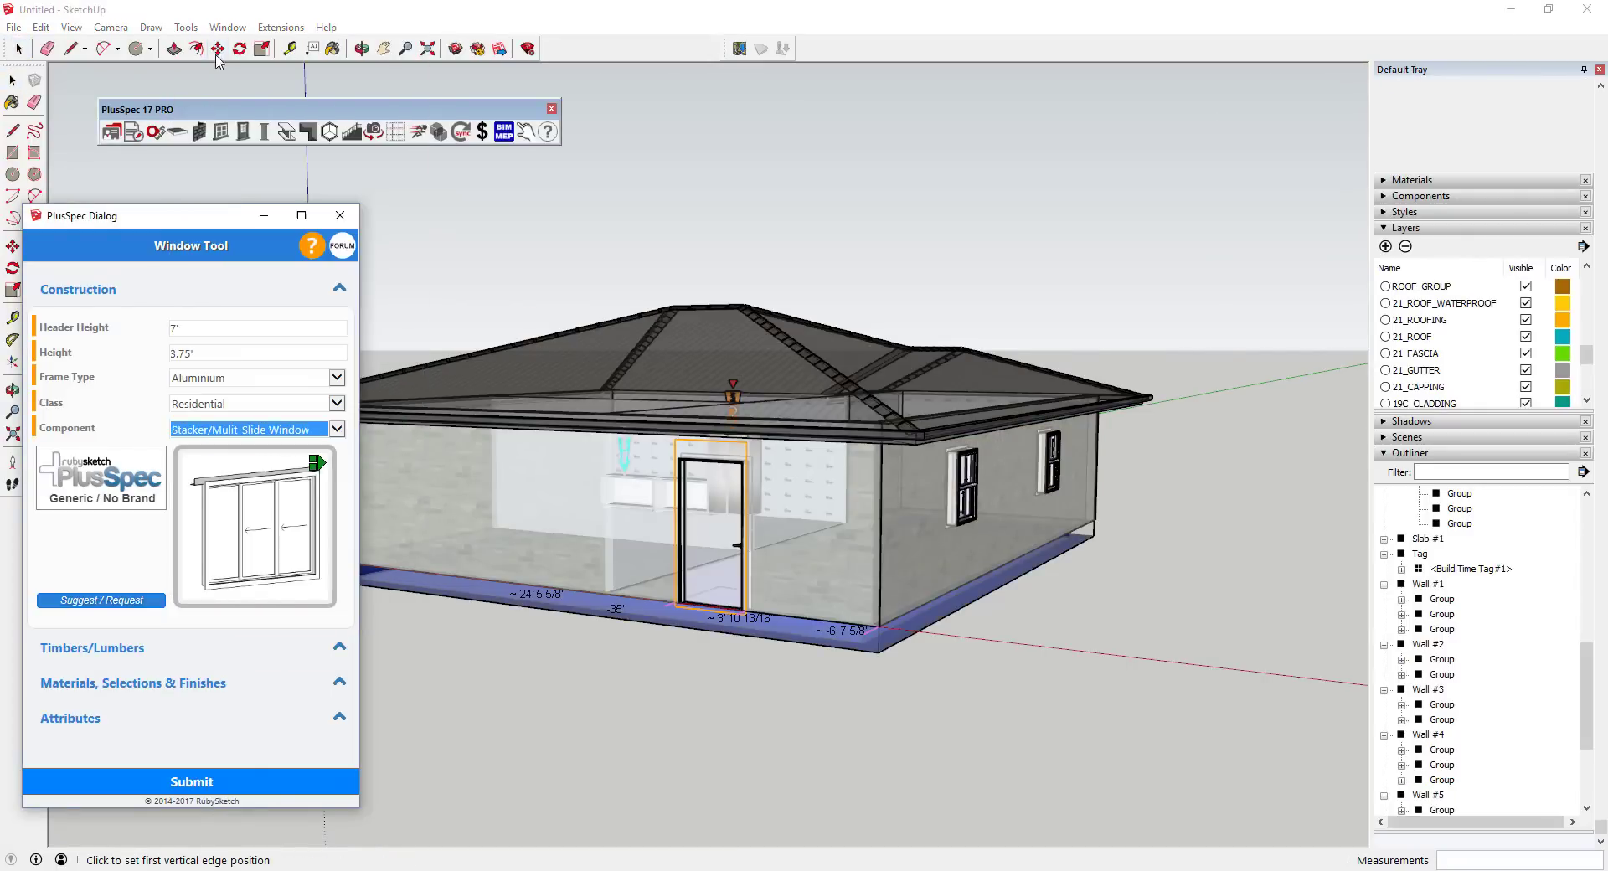
{"action": "left_click", "coordinate": [220, 435]}
{"action": "left_click", "coordinate": [220, 606]}
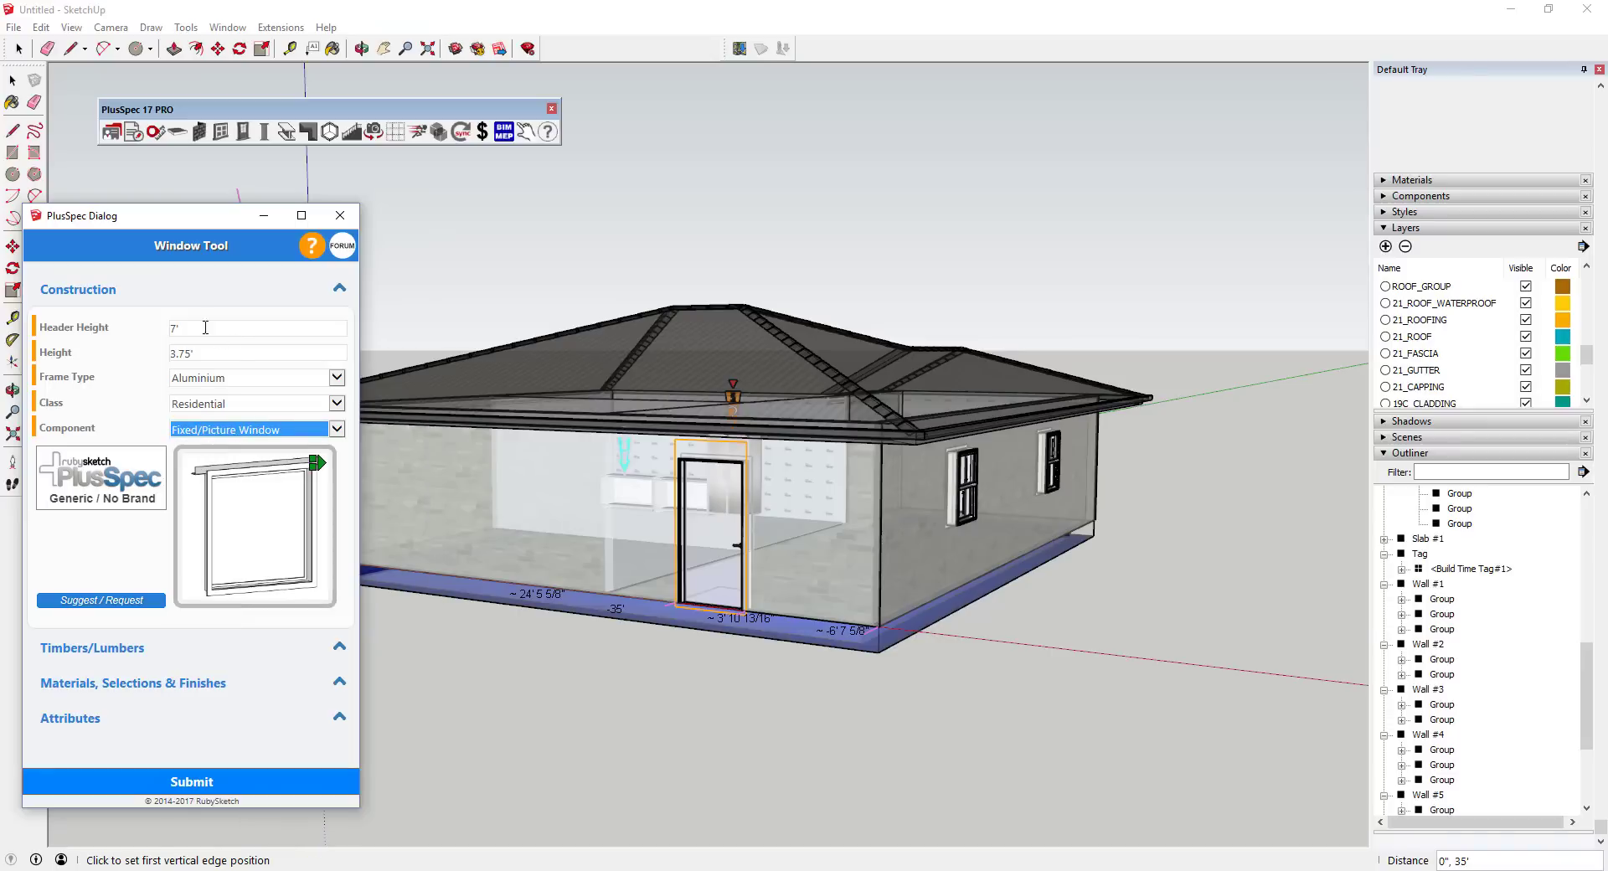
{"action": "left_click", "coordinate": [558, 587]}
{"action": "type", "text": "8"}
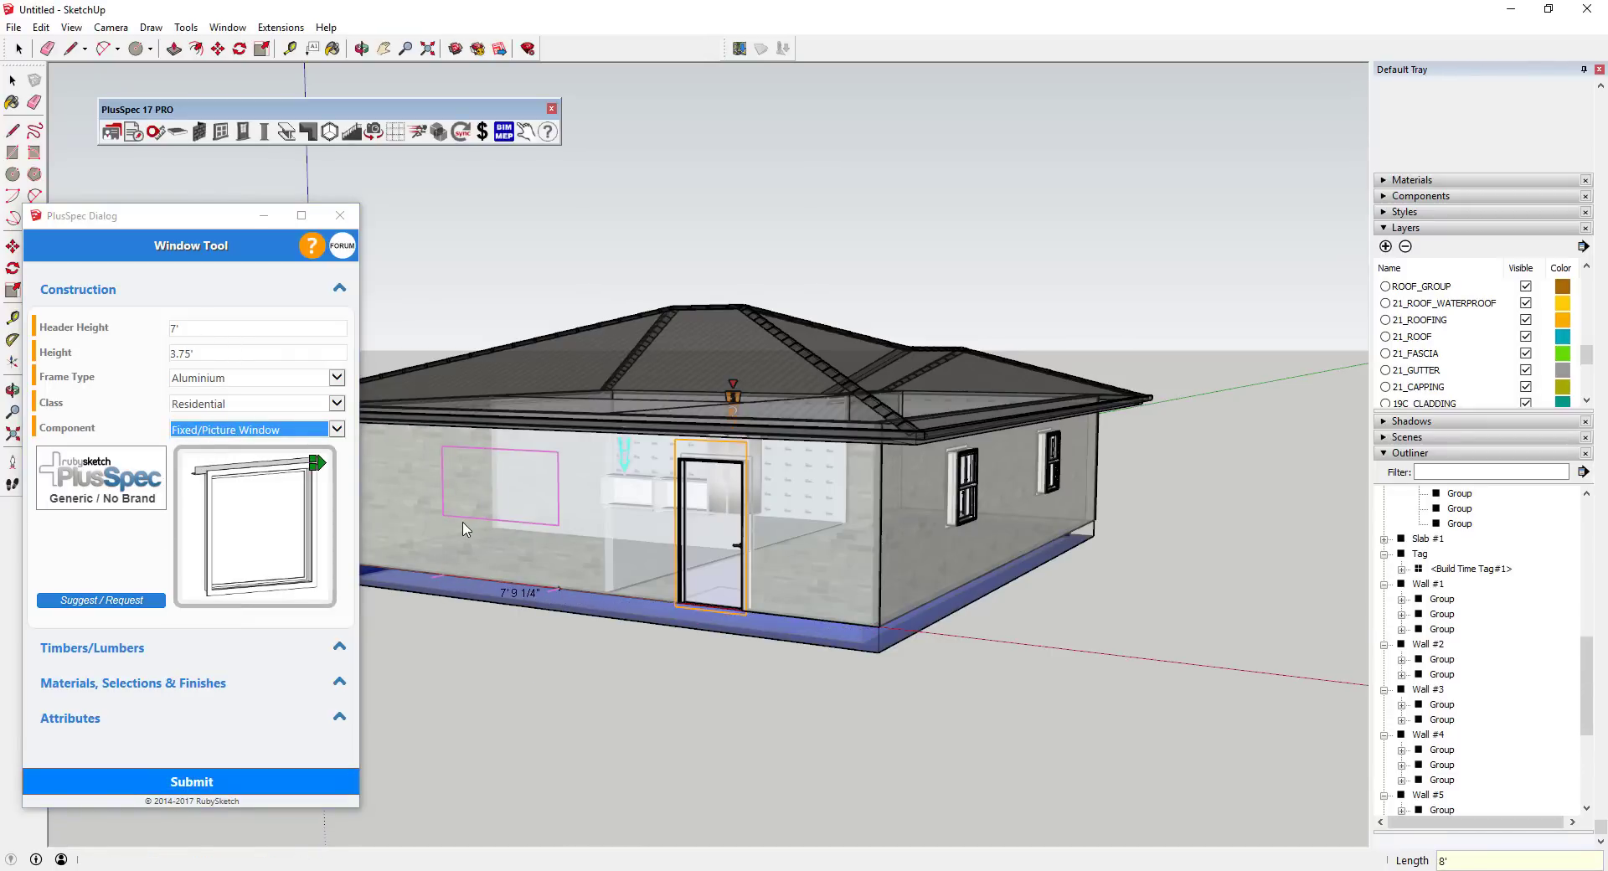
{"action": "left_click", "coordinate": [465, 529]}
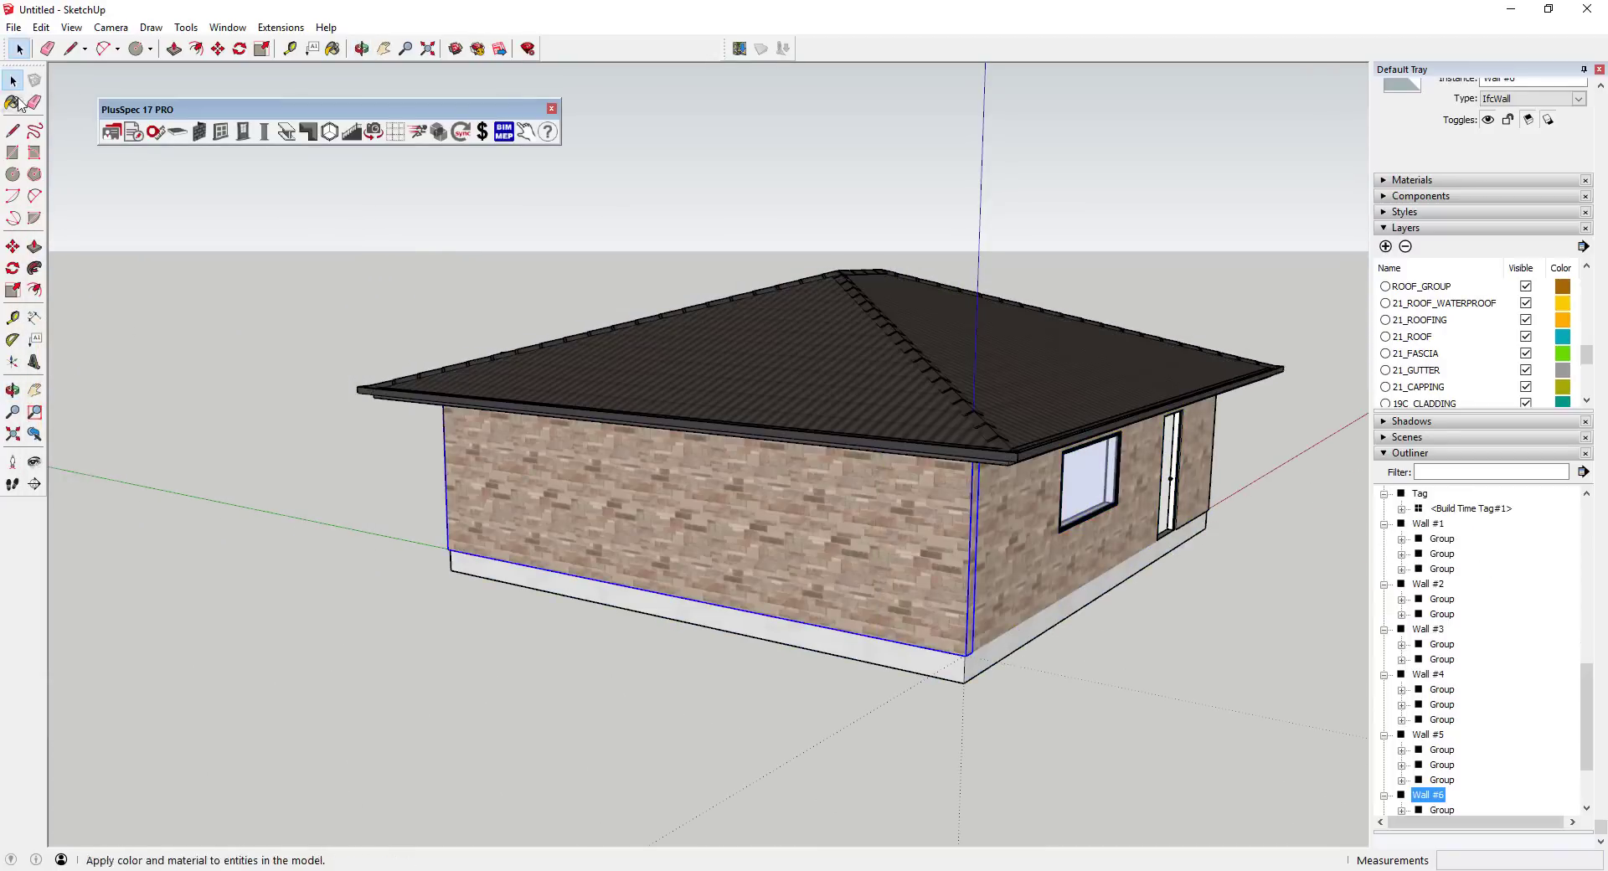
Choose Double Hung Window and set its first edge on the back wall
{"action": "left_click", "coordinate": [220, 132]}
{"action": "left_click", "coordinate": [92, 200]}
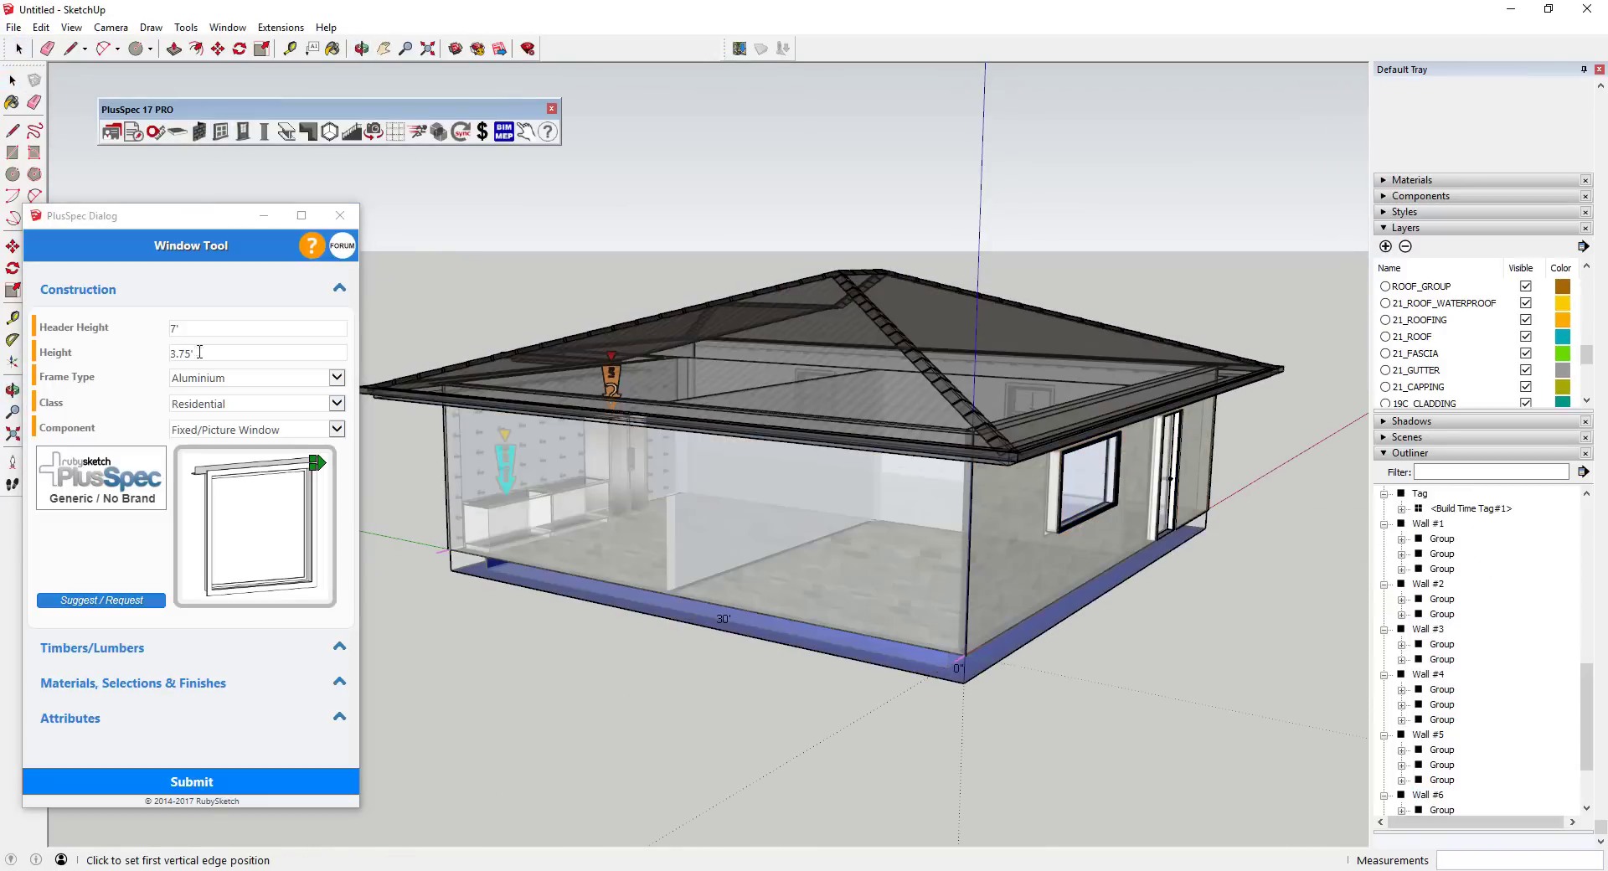
{"action": "left_click", "coordinate": [232, 430]}
{"action": "left_click", "coordinate": [216, 469]}
{"action": "left_click", "coordinate": [251, 429]}
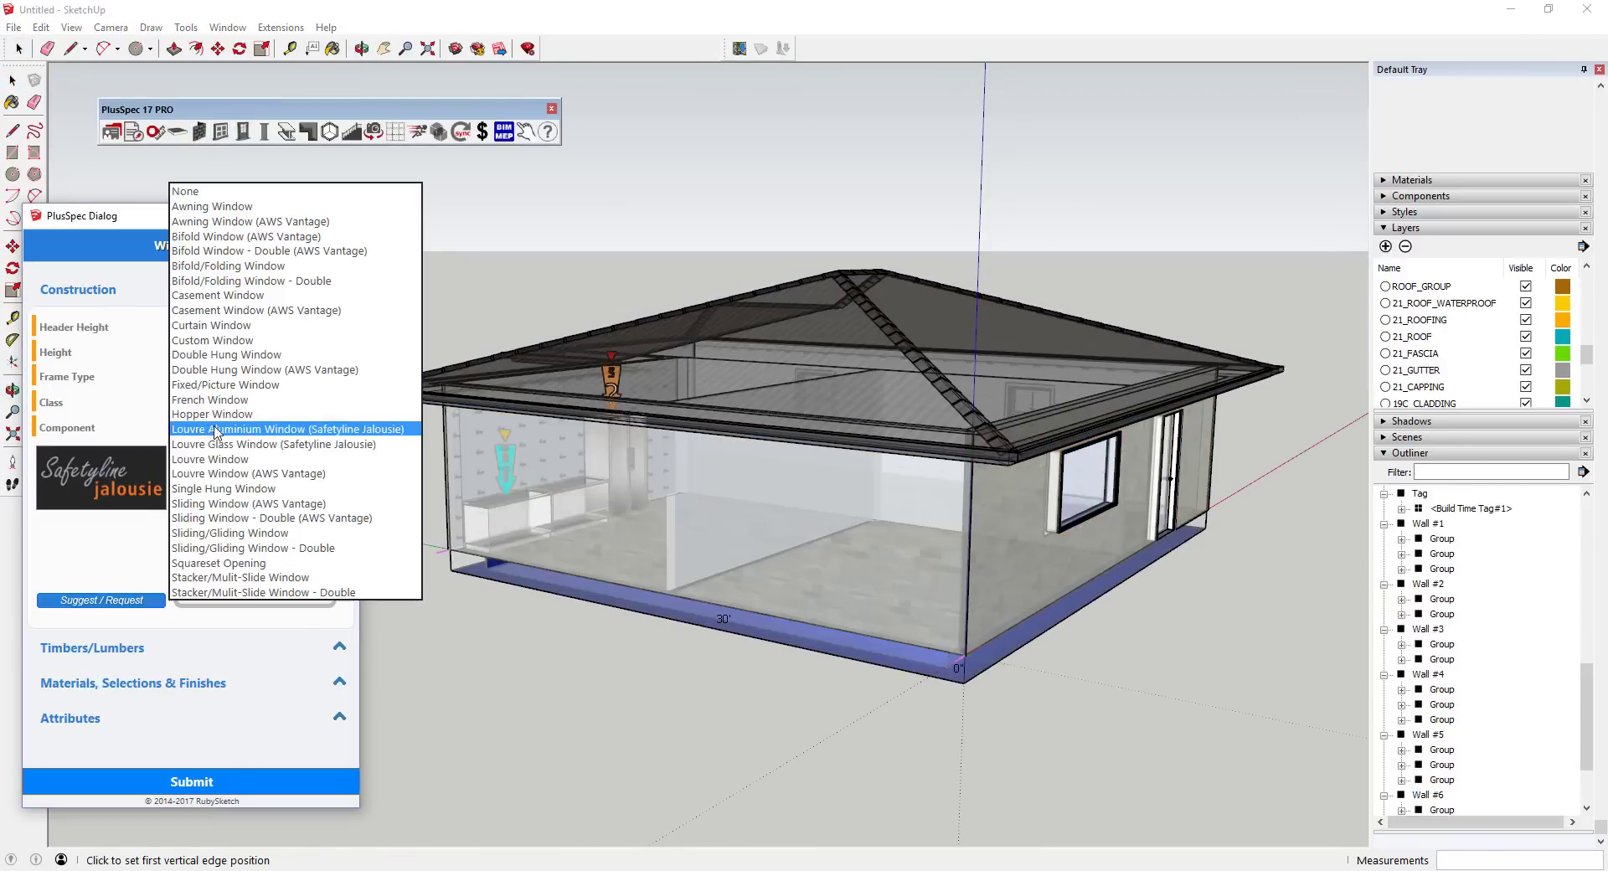
{"action": "left_click", "coordinate": [234, 460]}
{"action": "left_click", "coordinate": [251, 429]}
{"action": "left_click", "coordinate": [226, 325]}
{"action": "left_click", "coordinate": [192, 782]}
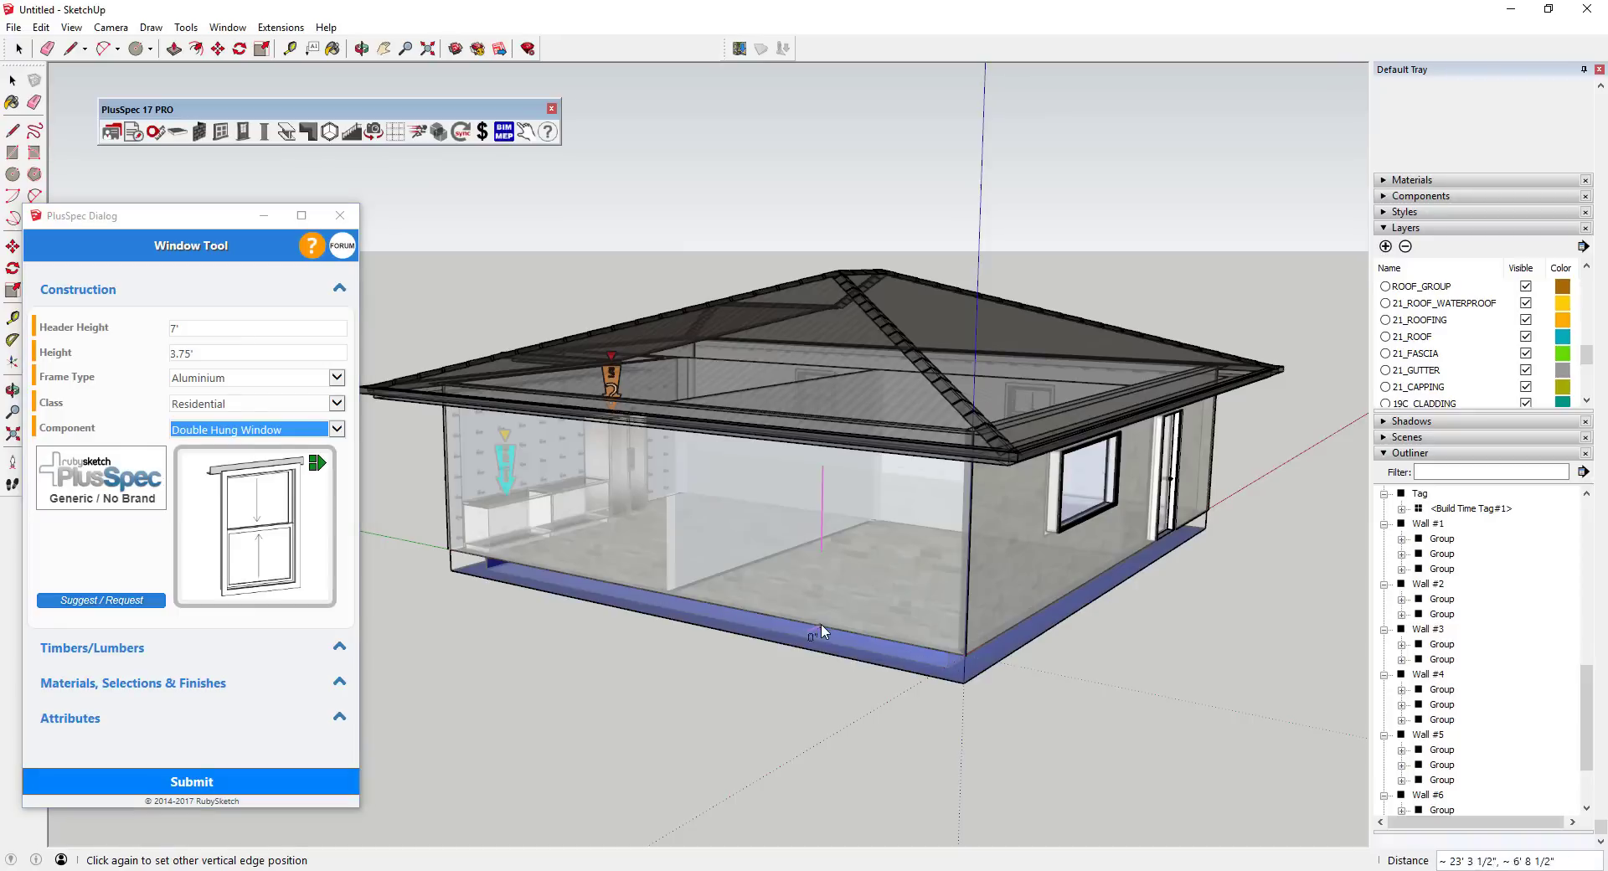